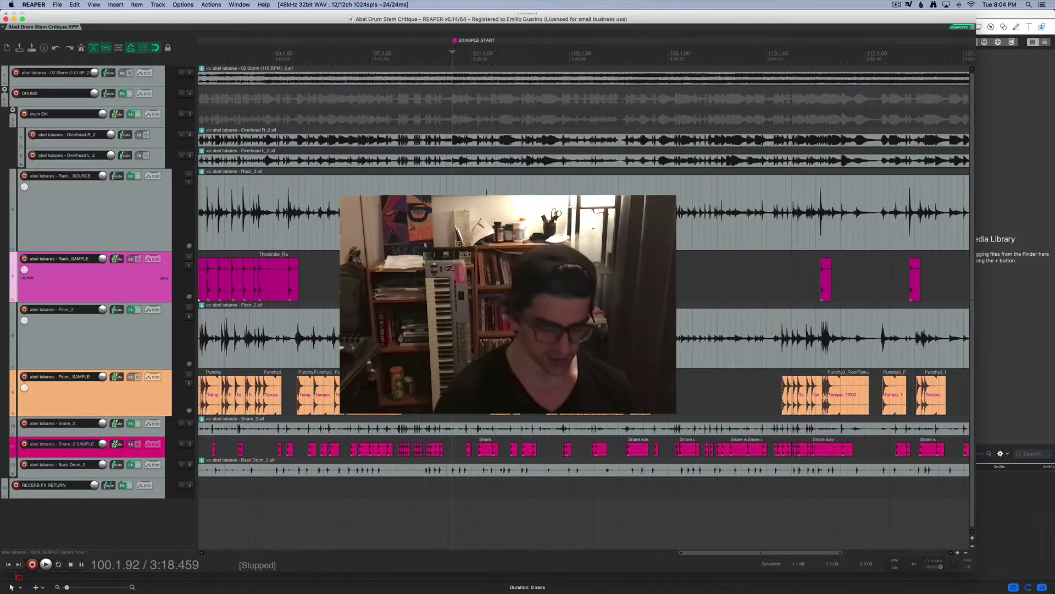
- Show the mixer and select the Floor_2 channel, track 8
{"action": "key", "text": "super+m"}
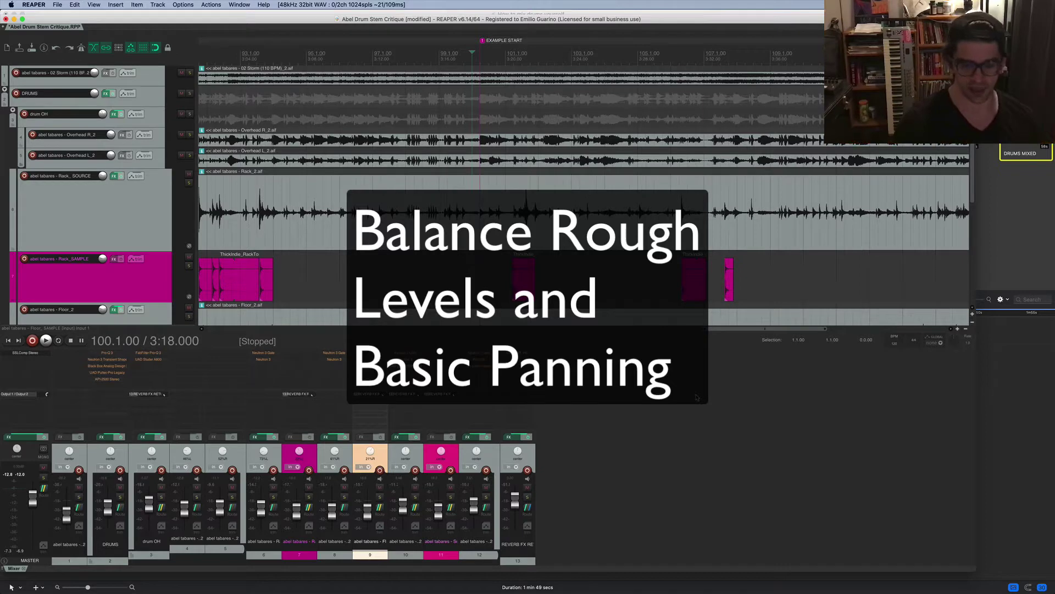
{"action": "key", "text": "alt+s"}
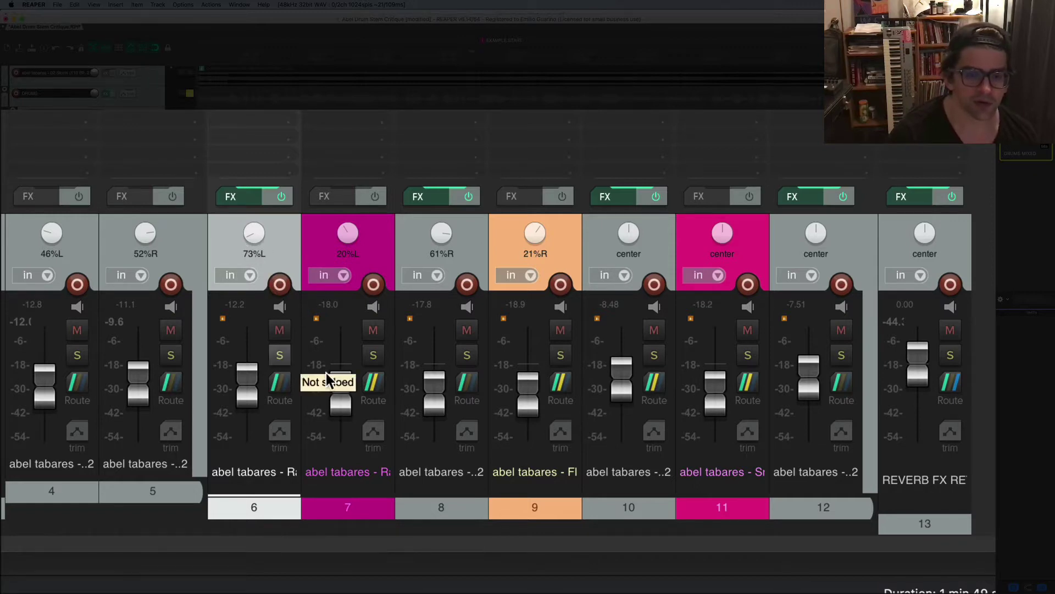
{"action": "left_click", "coordinate": [437, 508]}
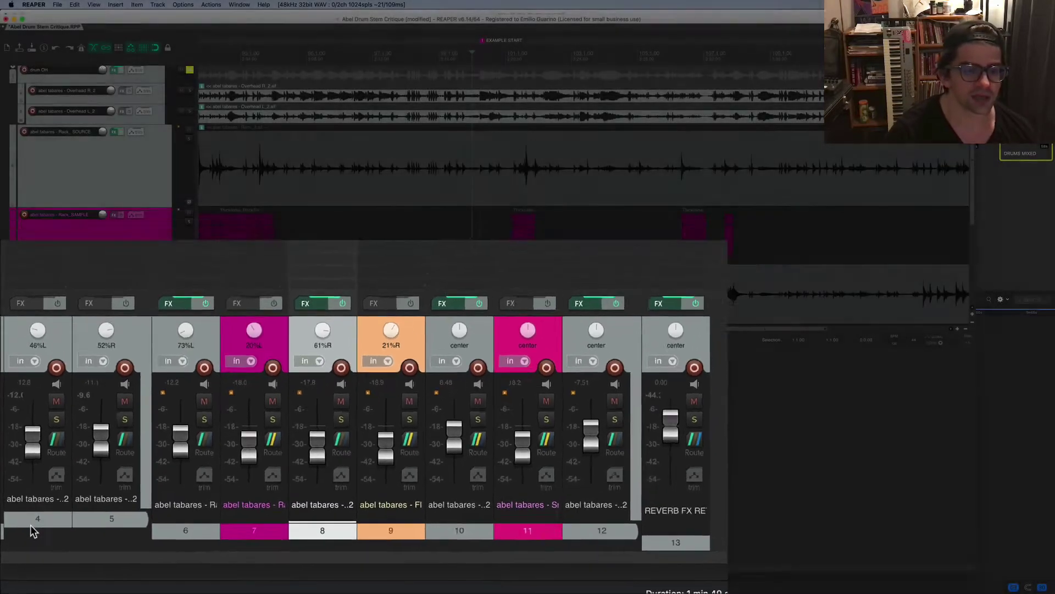
- Review levels and panning in the mixer by selecting the two overhead channels, the drum OH folder, track 1 and the DRUMS folder
{"action": "left_click", "coordinate": [51, 490]}
{"action": "left_click", "coordinate": [223, 512], "text": "shift"}
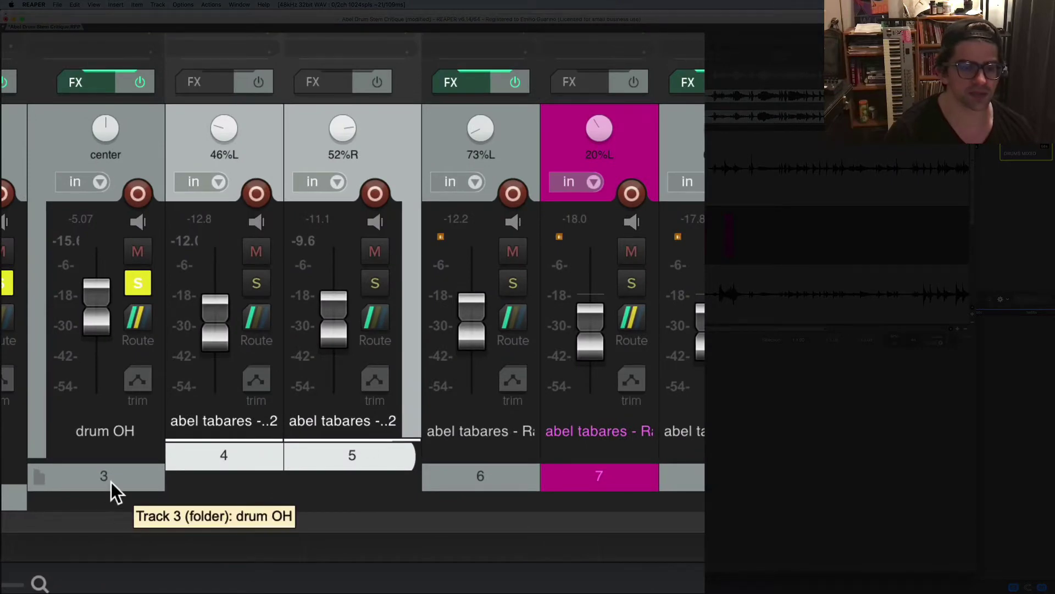
{"action": "left_click", "coordinate": [111, 482]}
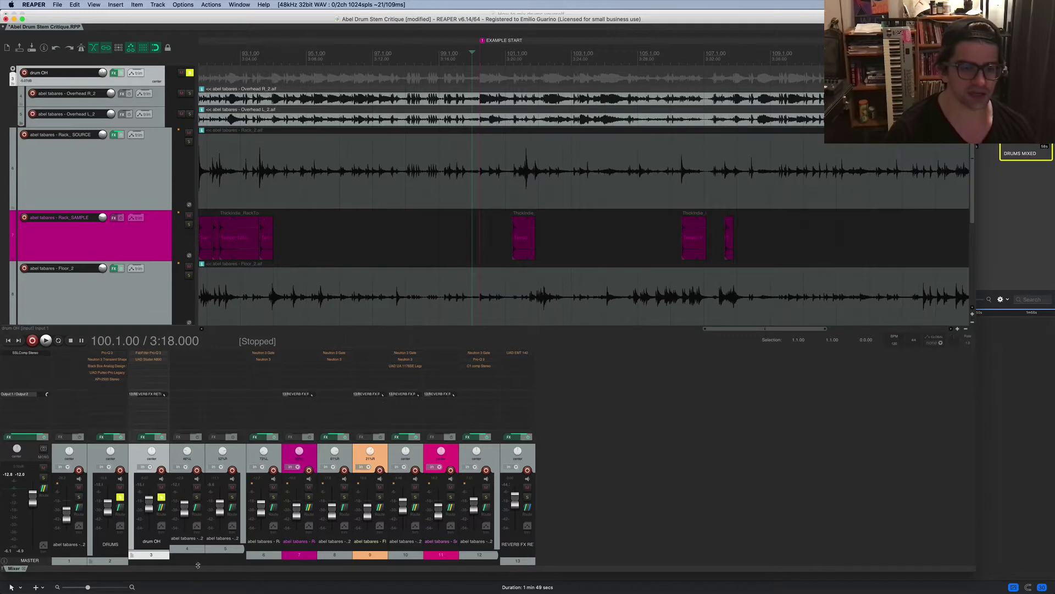
{"action": "left_click", "coordinate": [188, 553]}
{"action": "left_click", "coordinate": [221, 547], "text": "shift"}
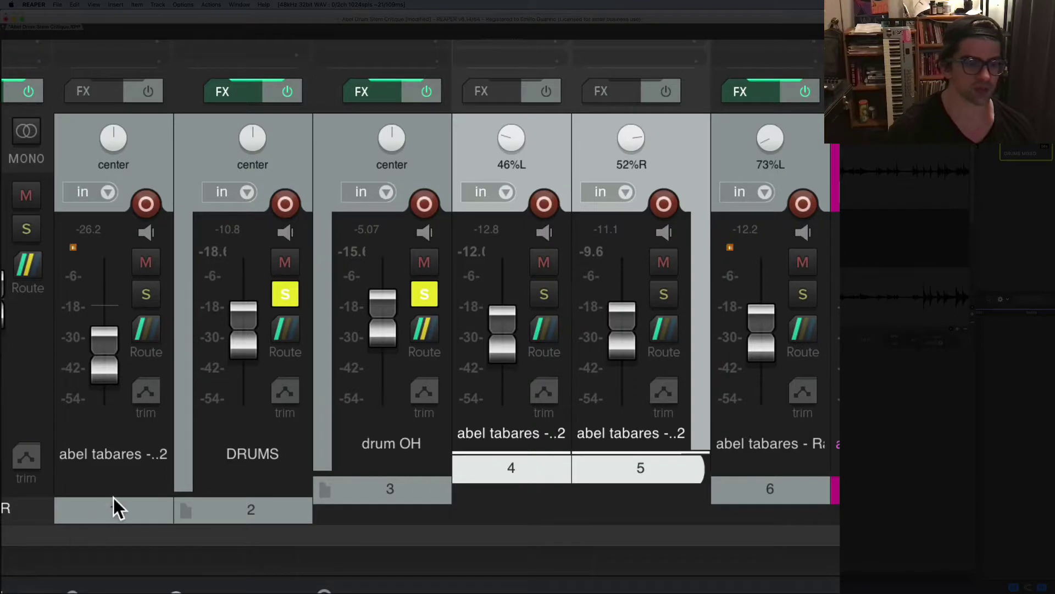
{"action": "left_click", "coordinate": [69, 559]}
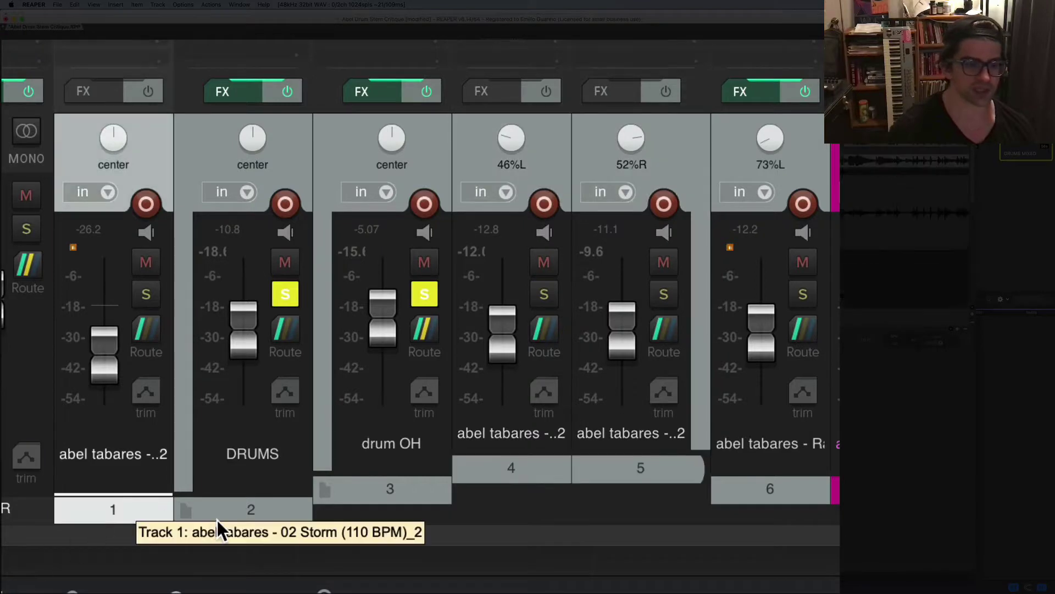
{"action": "left_click", "coordinate": [111, 559]}
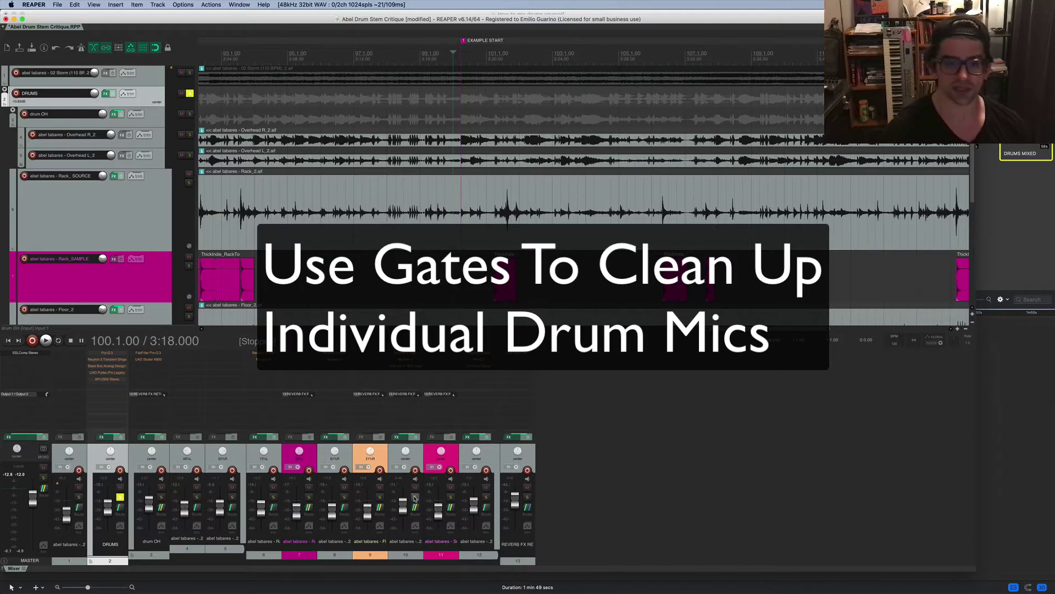
- Solo the Snare_2 track, bring it into view in the arrangement and listen to it without its gate
{"action": "key", "text": "space"}
{"action": "scroll", "coordinate": [487, 256], "scroll_direction": "down", "scroll_amount": 2}
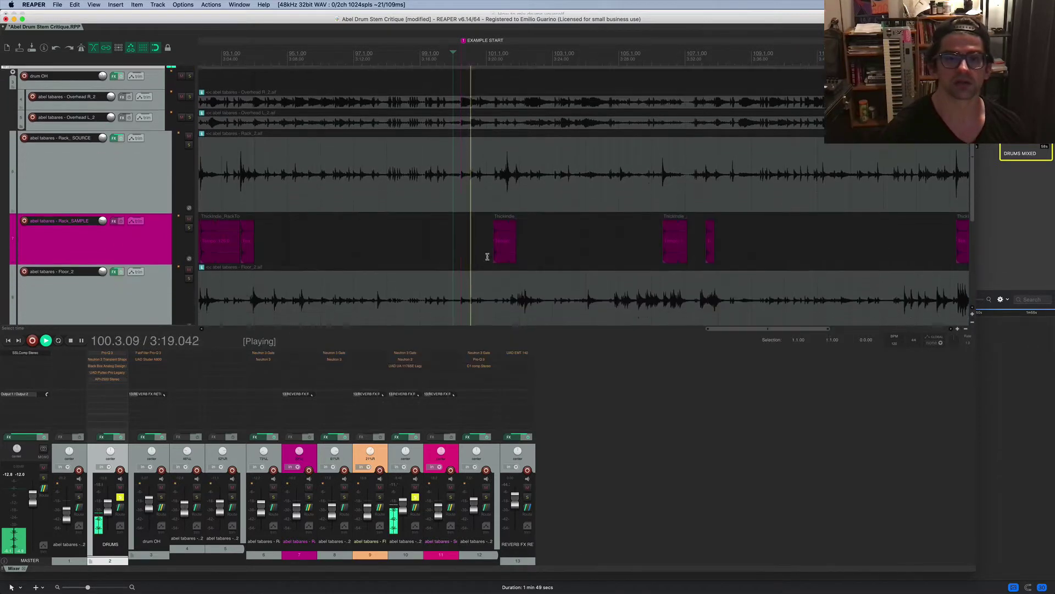
{"action": "scroll", "coordinate": [487, 256], "scroll_direction": "down", "scroll_amount": 1}
{"action": "scroll", "coordinate": [486, 263], "scroll_direction": "down", "scroll_amount": 2}
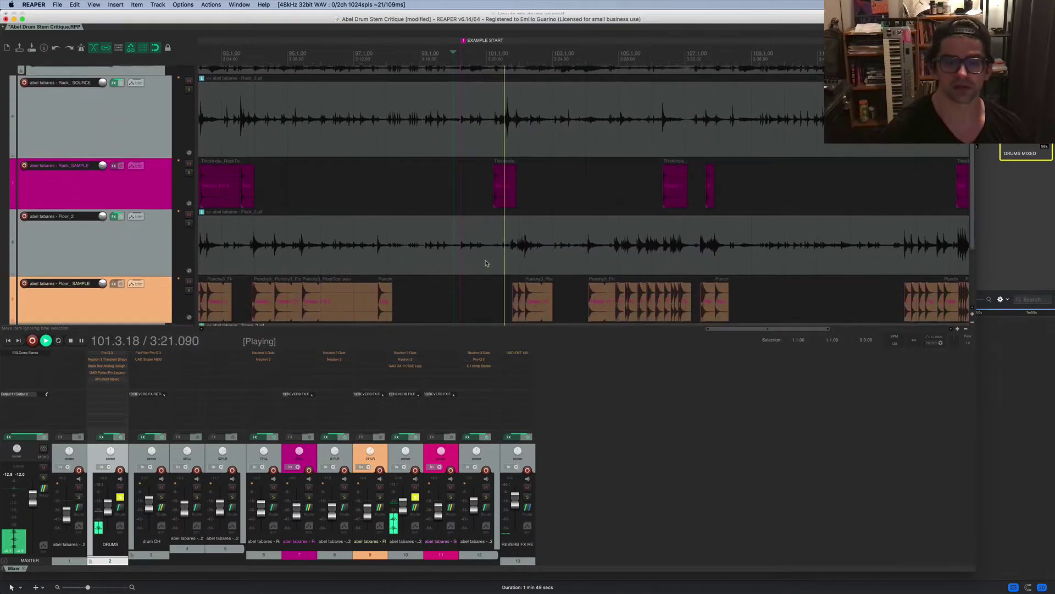
{"action": "scroll", "coordinate": [485, 264], "scroll_direction": "down", "scroll_amount": 4}
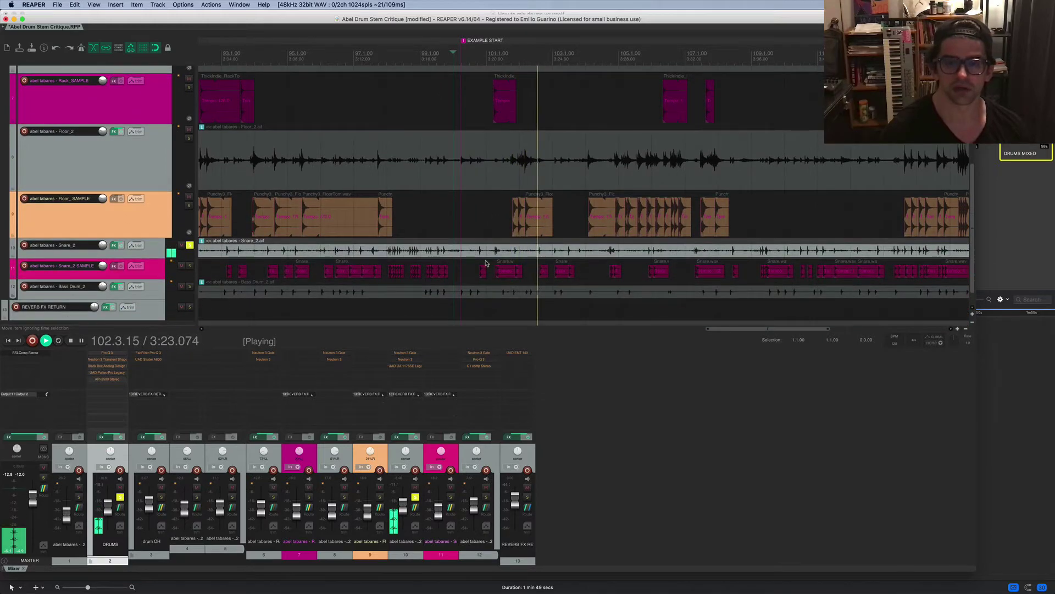
{"action": "key", "text": "space"}
- Enable the Neutron 3 Gate on Snare_2, open its window and play the soloed snare through it
{"action": "left_click", "coordinate": [405, 352]}
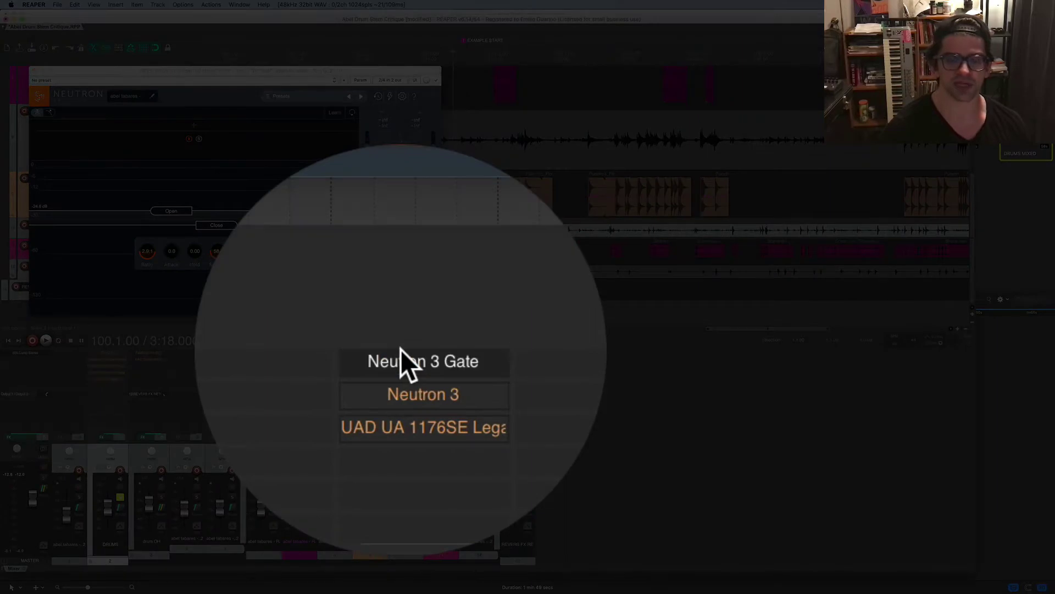
{"action": "key", "text": "space"}
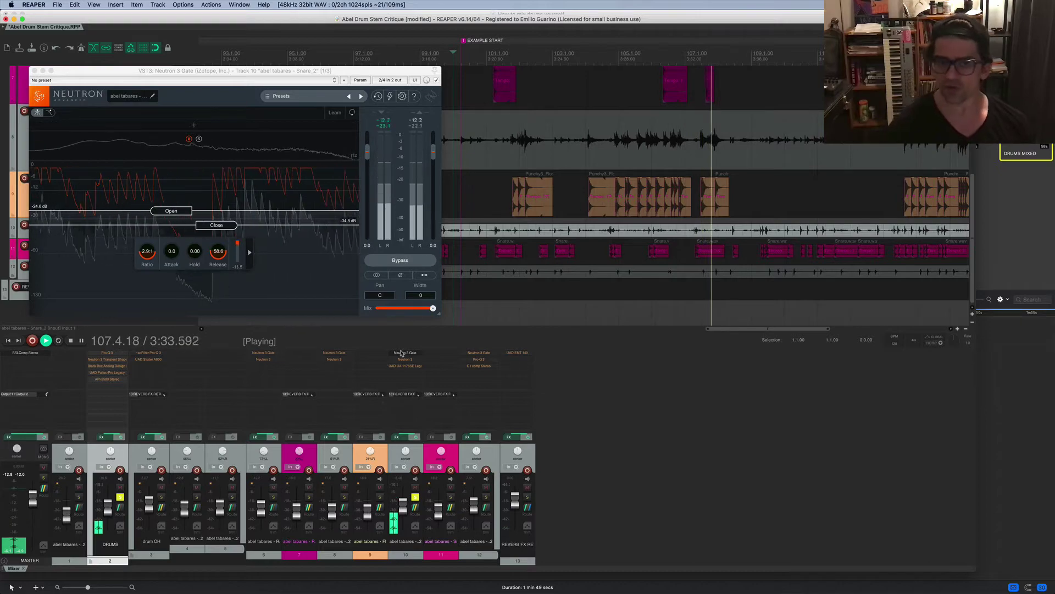
{"action": "key", "text": "space"}
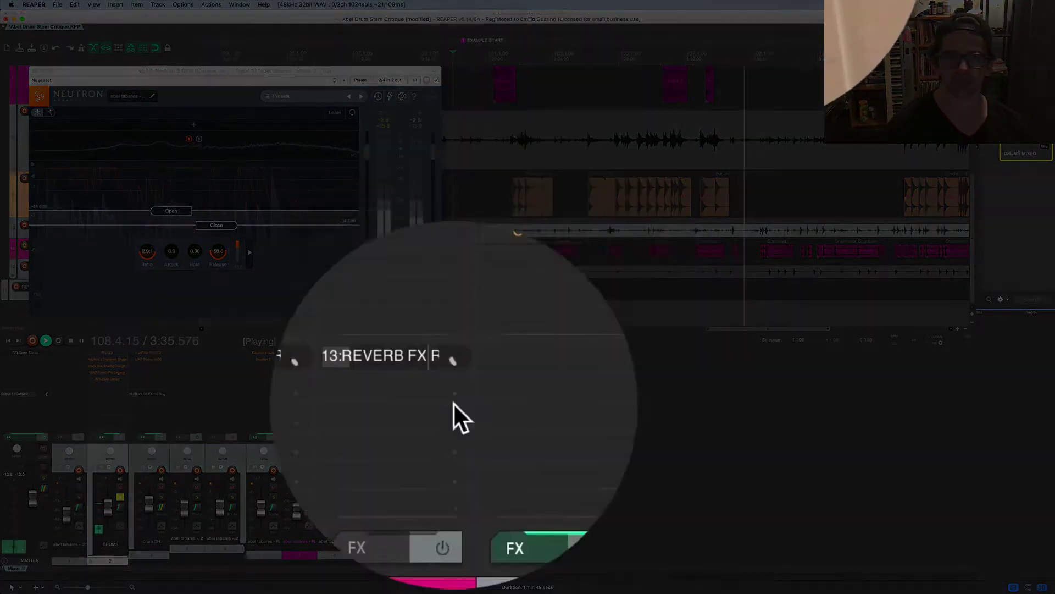
{"action": "key", "text": "space"}
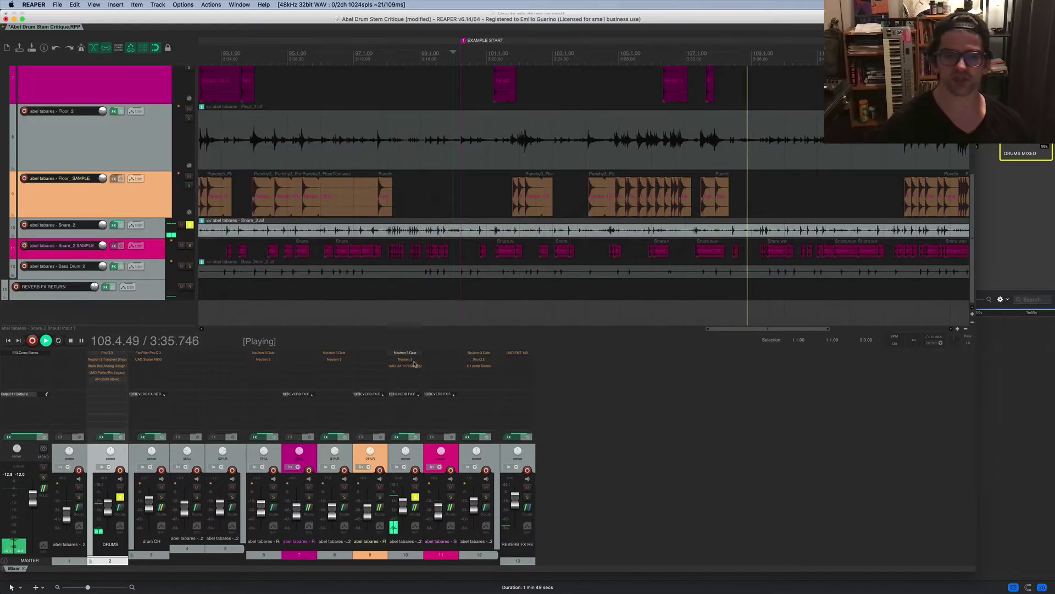
{"action": "left_click", "coordinate": [601, 429]}
{"action": "key", "text": "space"}
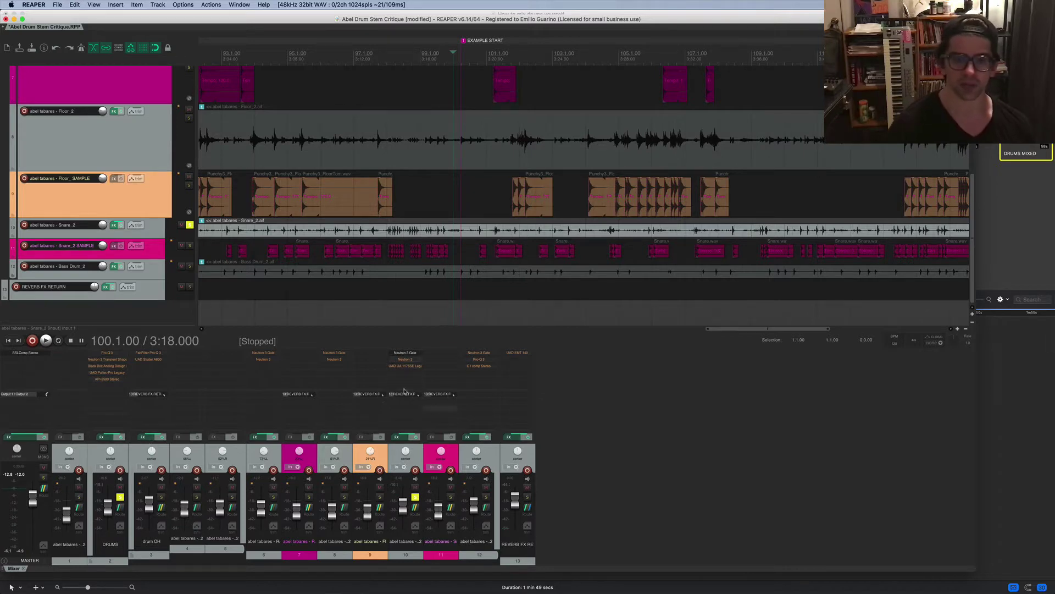
- Reopen the Neutron 3 Gate on Snare_2 and look through its gate presets without loading one
{"action": "left_click", "coordinate": [404, 351]}
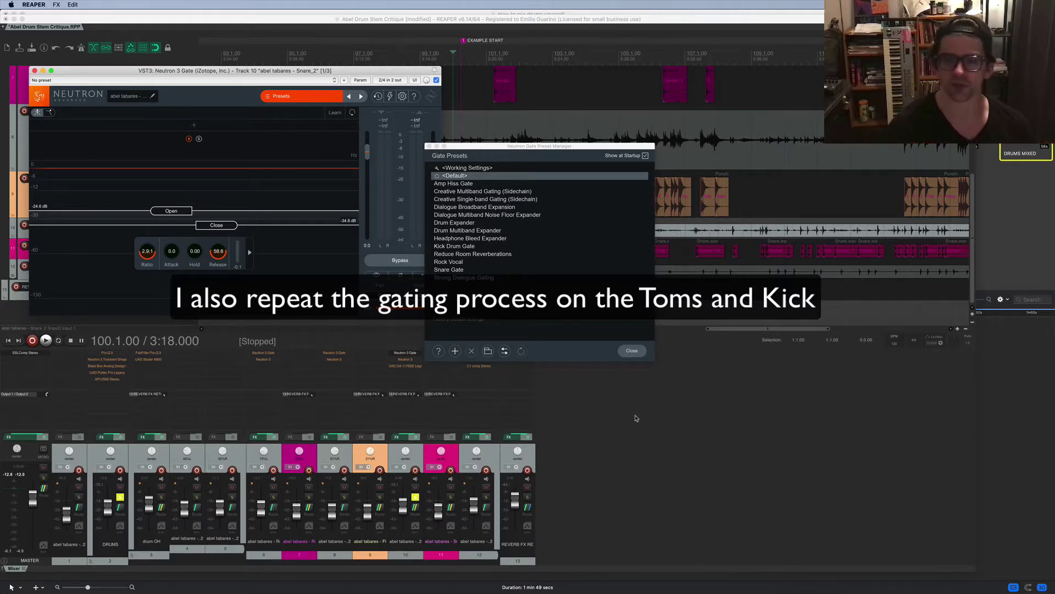
{"action": "left_click", "coordinate": [638, 352]}
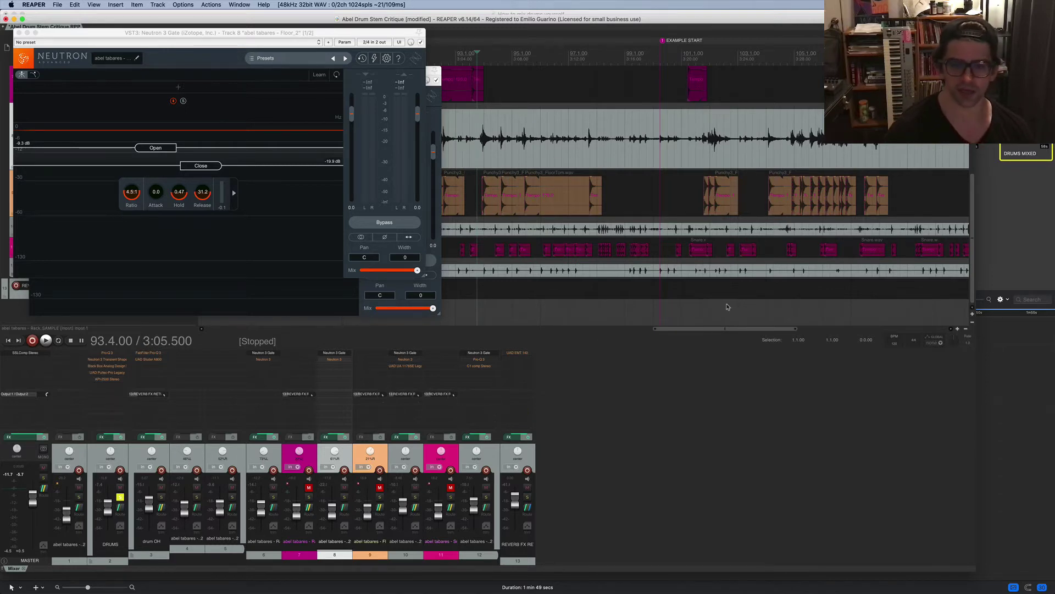
- Move the edit cursor back to 90.2.00 and close the Neutron 3 Gate windows of the floor tom and snare
{"action": "scroll", "coordinate": [647, 196], "scroll_direction": "left", "scroll_amount": 5}
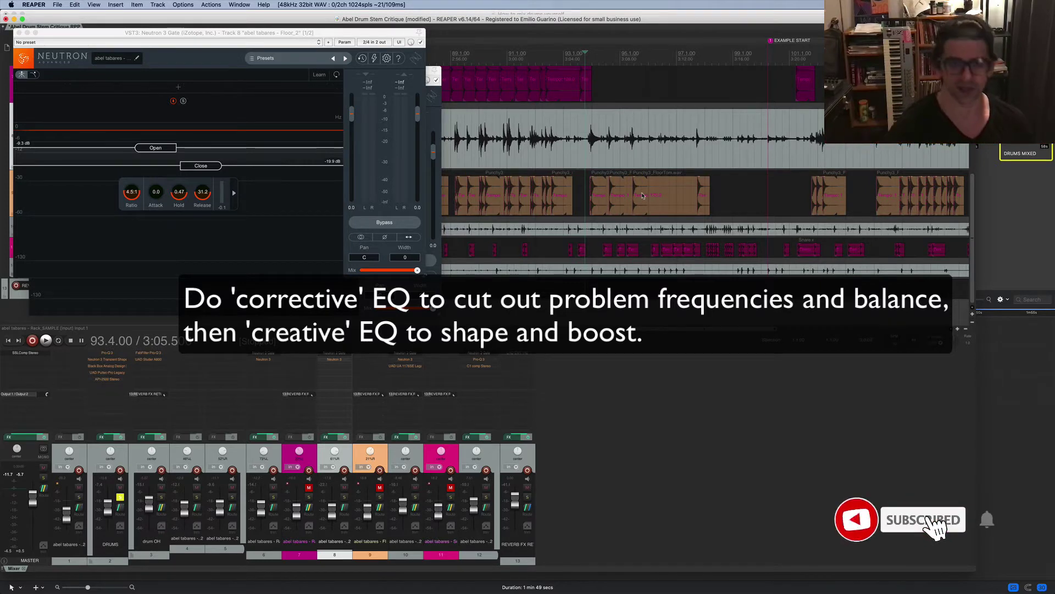
{"action": "left_click", "coordinate": [490, 178]}
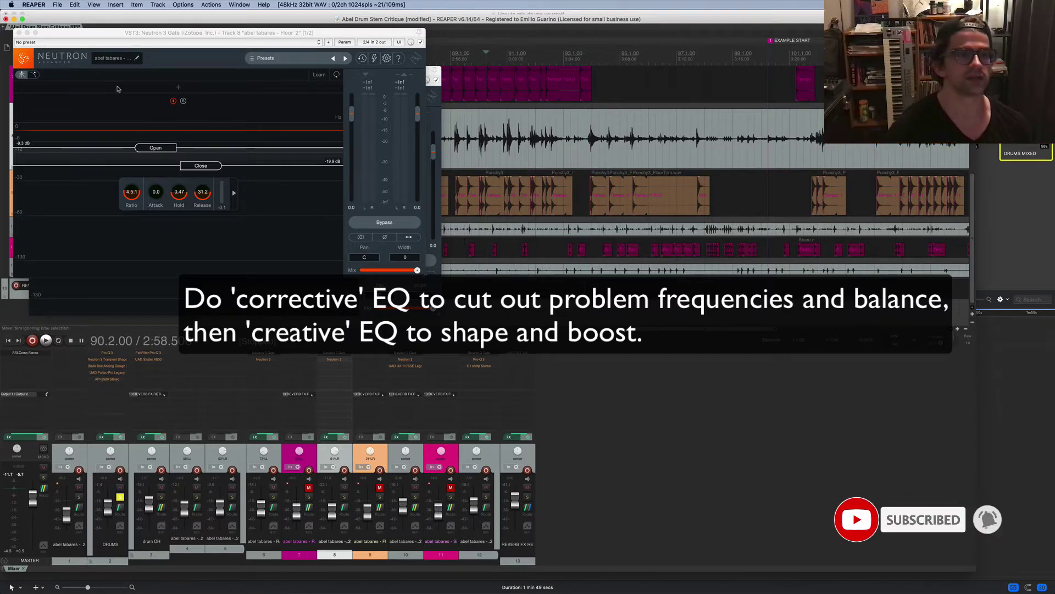
{"action": "left_click", "coordinate": [22, 34]}
{"action": "left_click", "coordinate": [19, 33]}
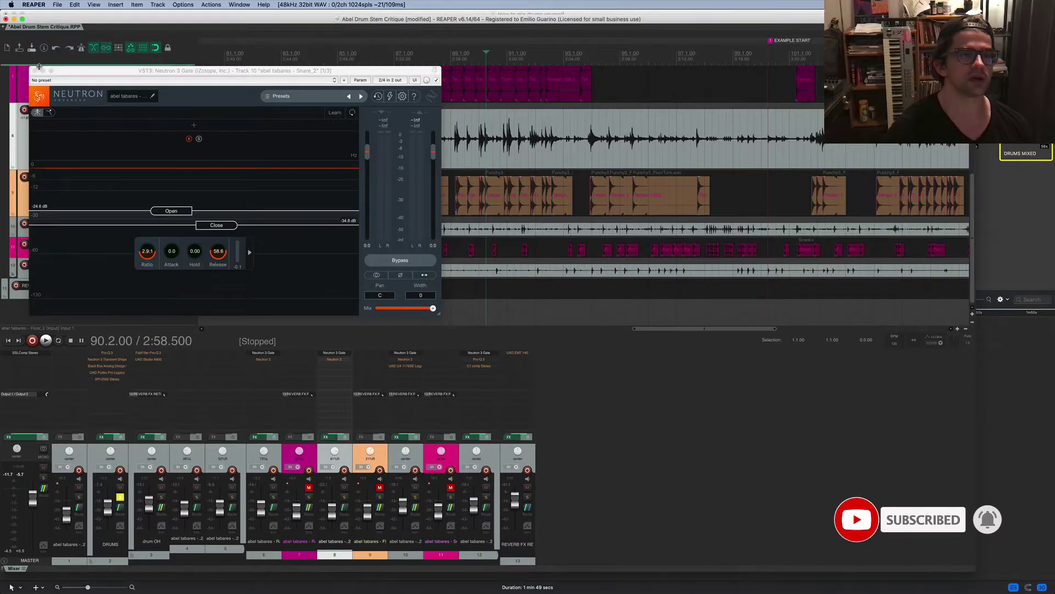
{"action": "left_click", "coordinate": [32, 50]}
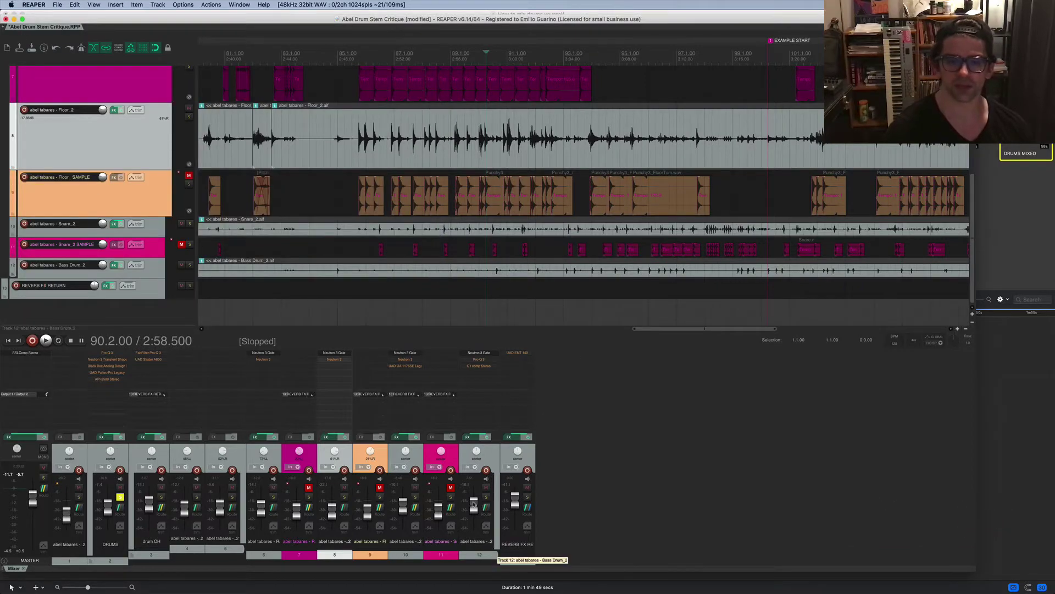
- Solo the Bass Drum_2 track and play it from 90.2.00 without its EQ
{"action": "left_click", "coordinate": [486, 497]}
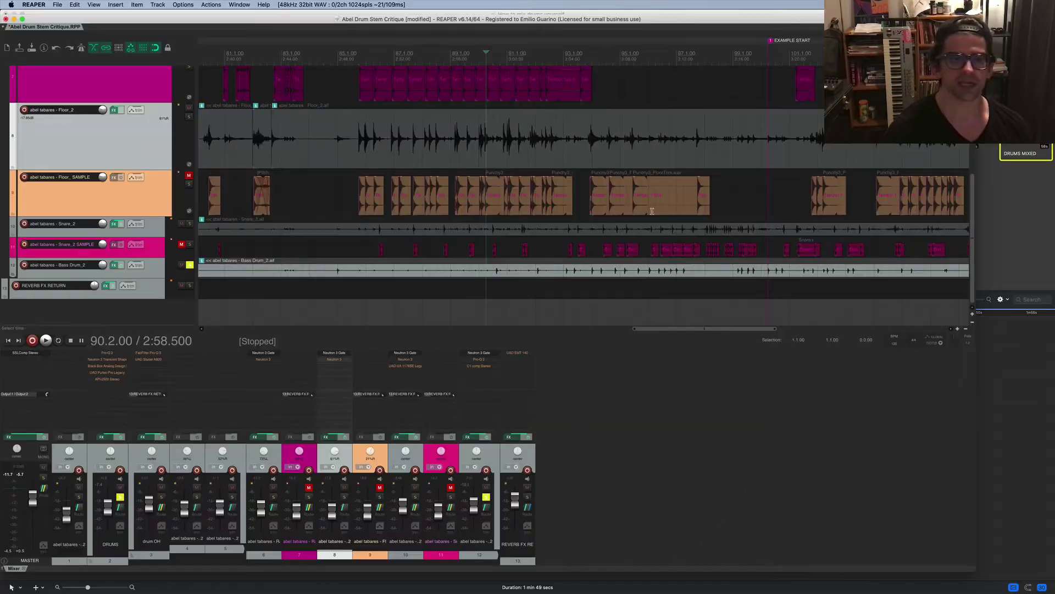
{"action": "key", "text": "space"}
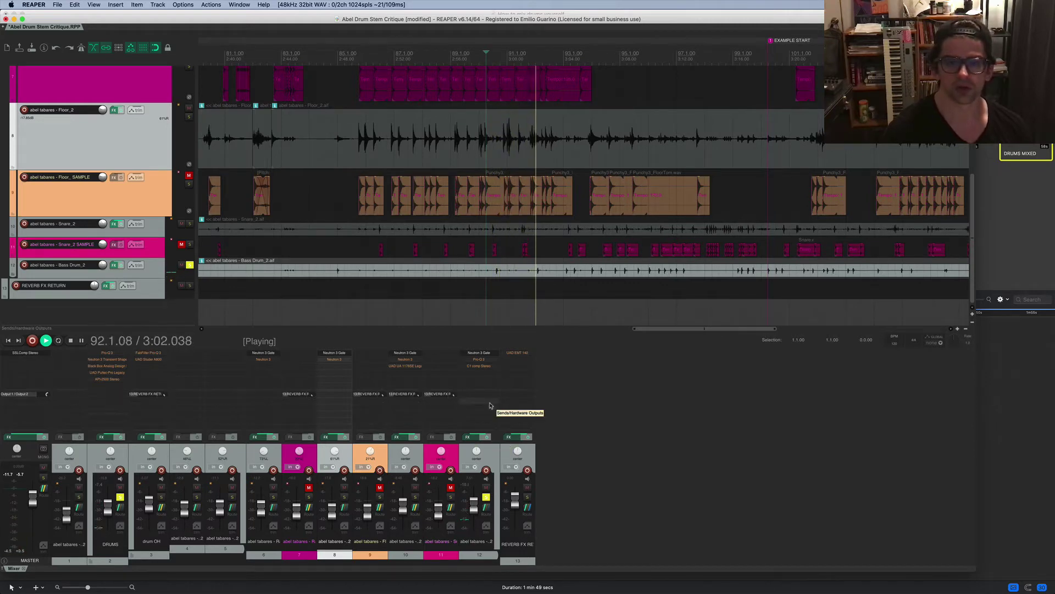
{"action": "key", "text": "space"}
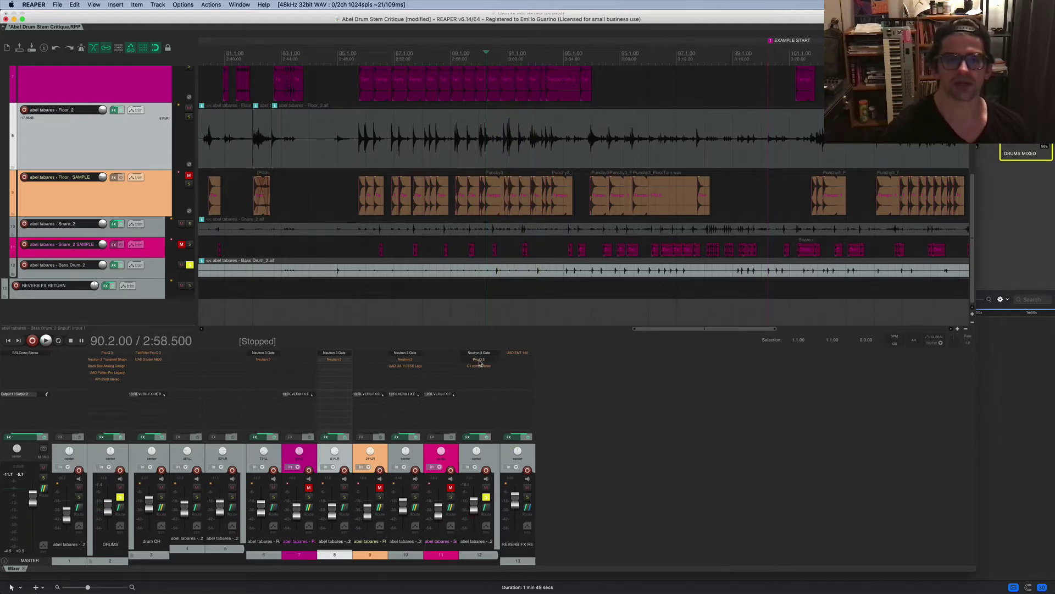
- Open Pro-Q 3 on Bass Drum_2, examine its three EQ bands and enable the EQ while the bass drum plays
{"action": "left_click", "coordinate": [479, 360]}
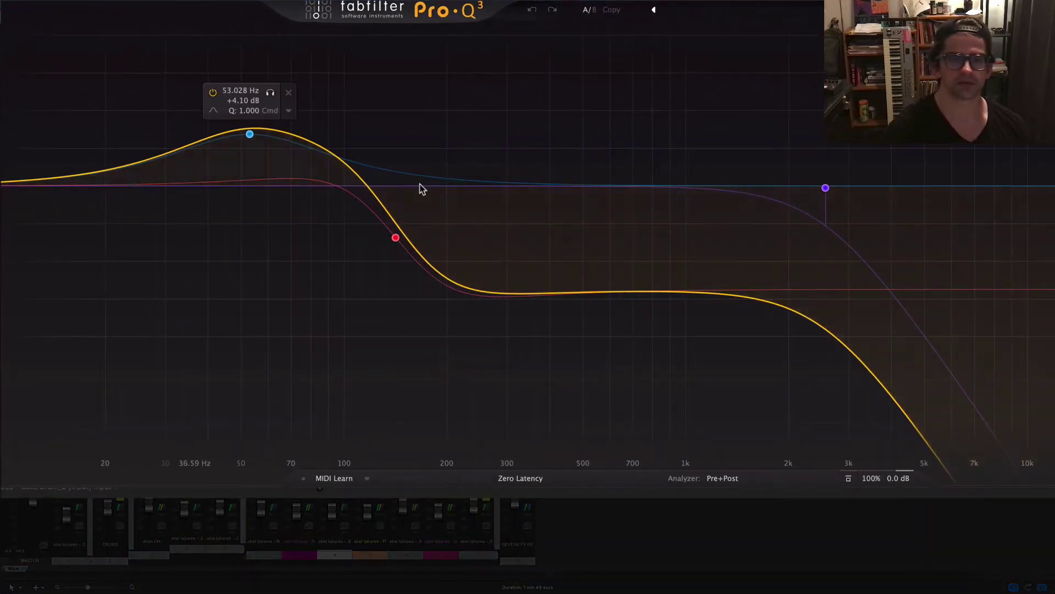
{"action": "mouse_move", "coordinate": [829, 189]}
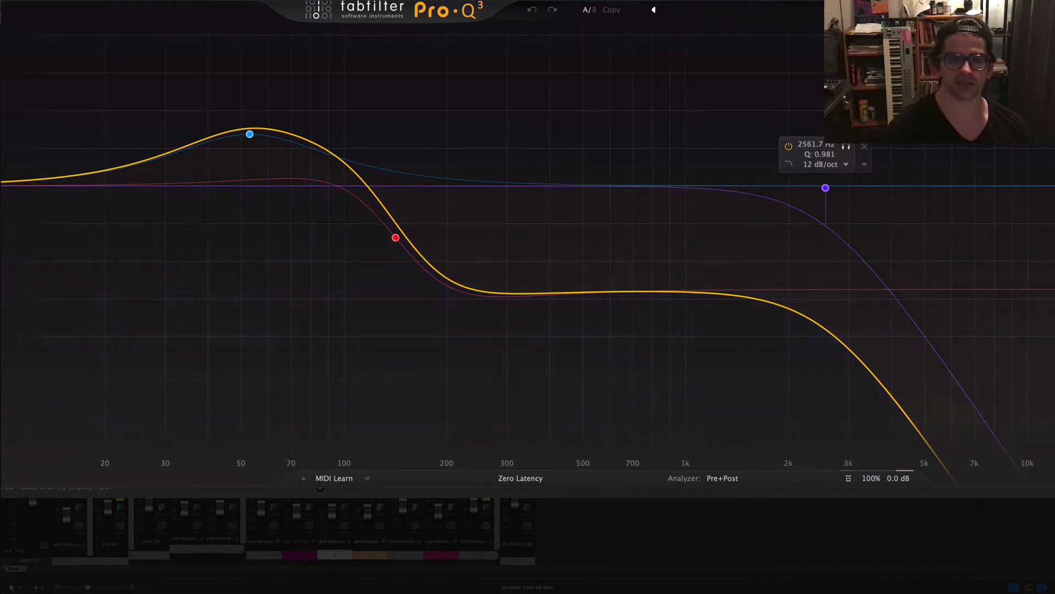
{"action": "mouse_move", "coordinate": [397, 240]}
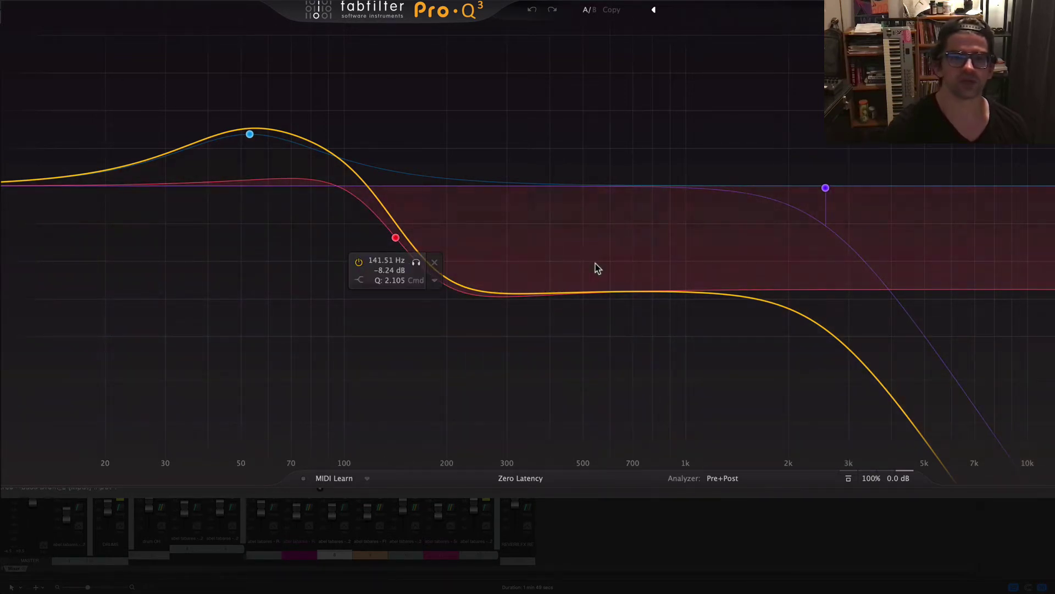
{"action": "mouse_move", "coordinate": [239, 133]}
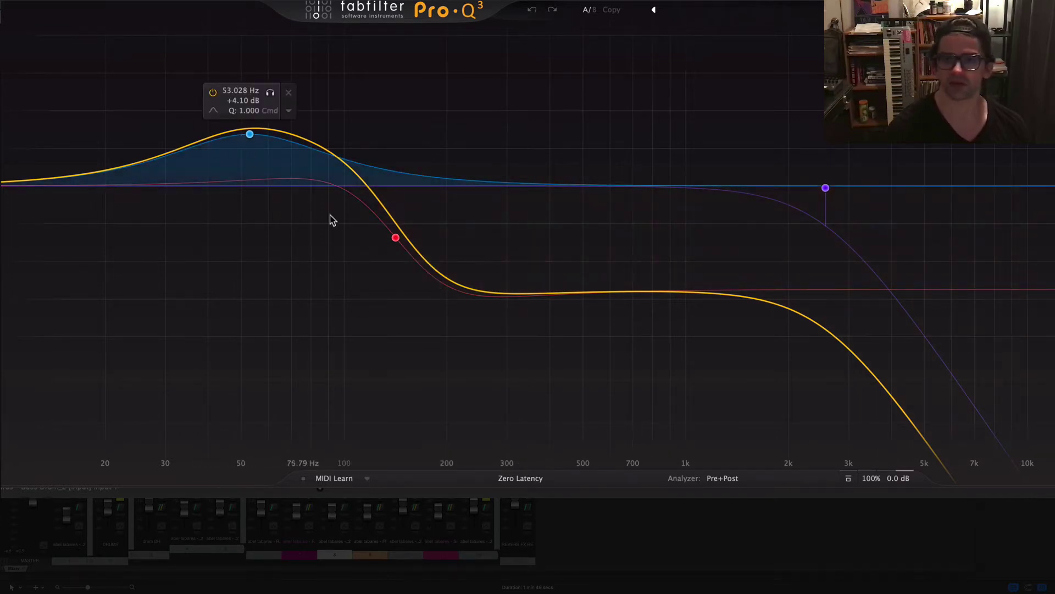
{"action": "key", "text": "space"}
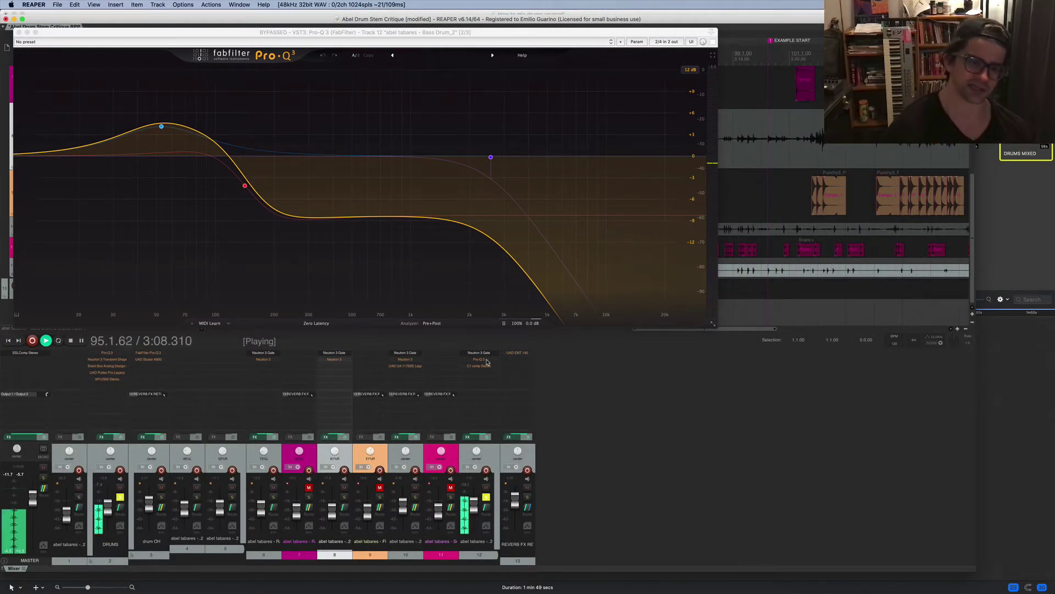
{"action": "left_click", "coordinate": [487, 361], "text": "shift"}
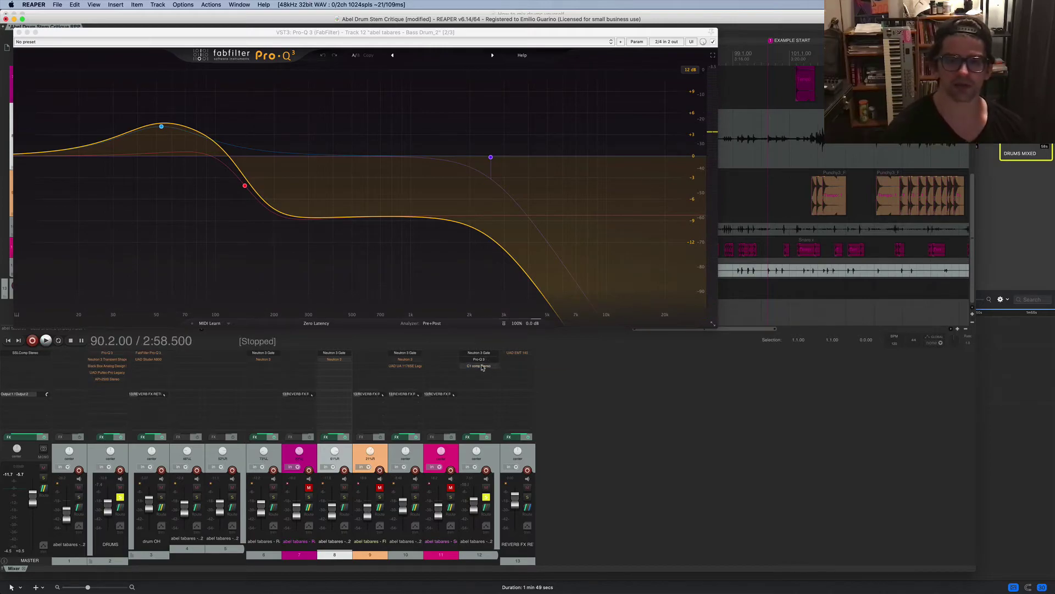
- Open C1 comp Stereo on Bass Drum_2 in place of the Pro-Q 3 window and reposition the compressor window
{"action": "left_click", "coordinate": [482, 367]}
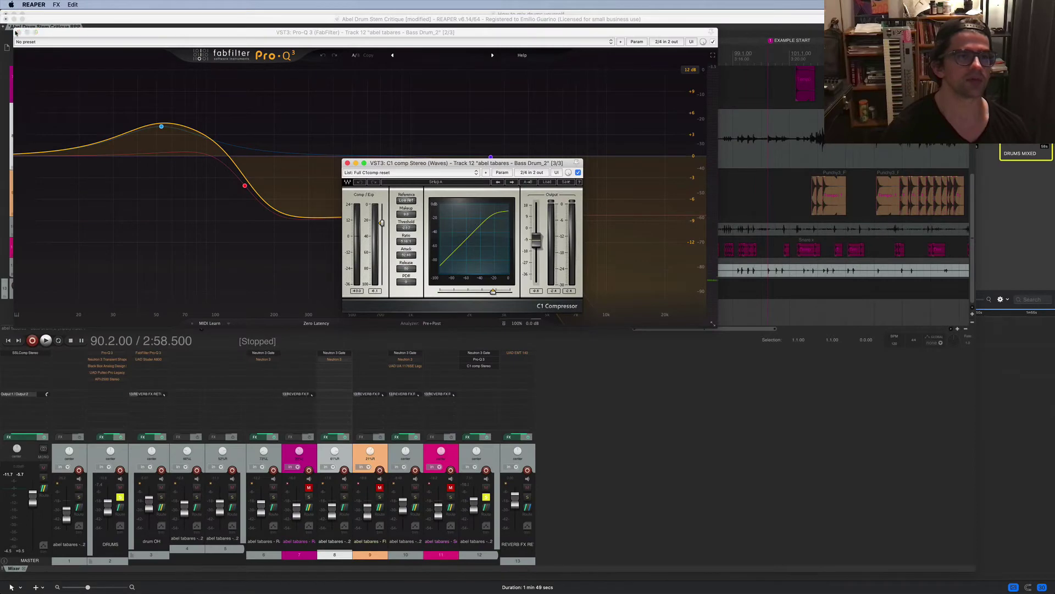
{"action": "left_click", "coordinate": [17, 33]}
{"action": "left_click", "coordinate": [19, 33]}
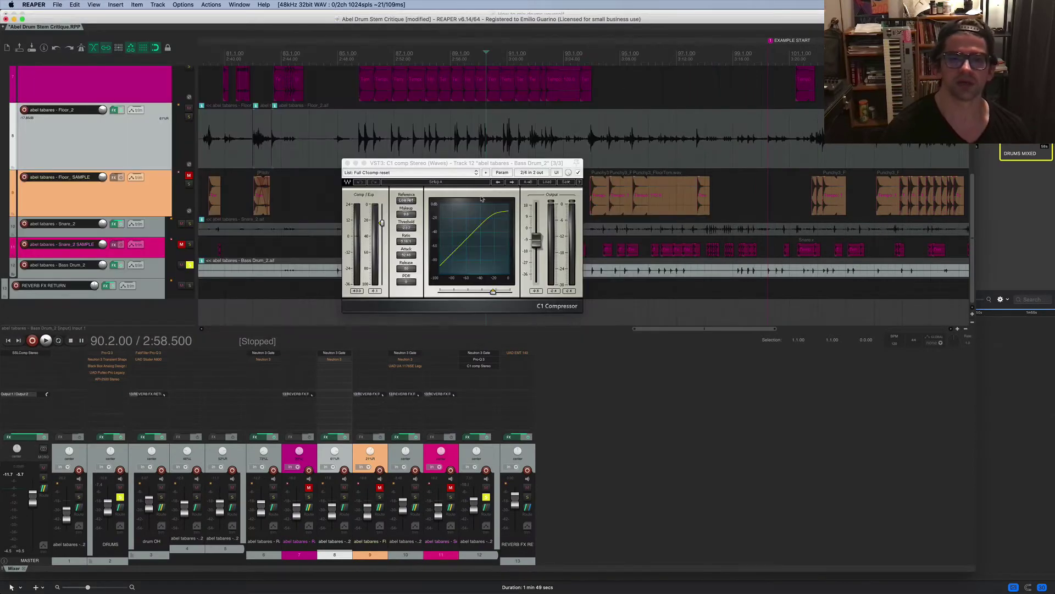
{"action": "left_click_drag", "start_coordinate": [468, 164], "coordinate": [598, 283]}
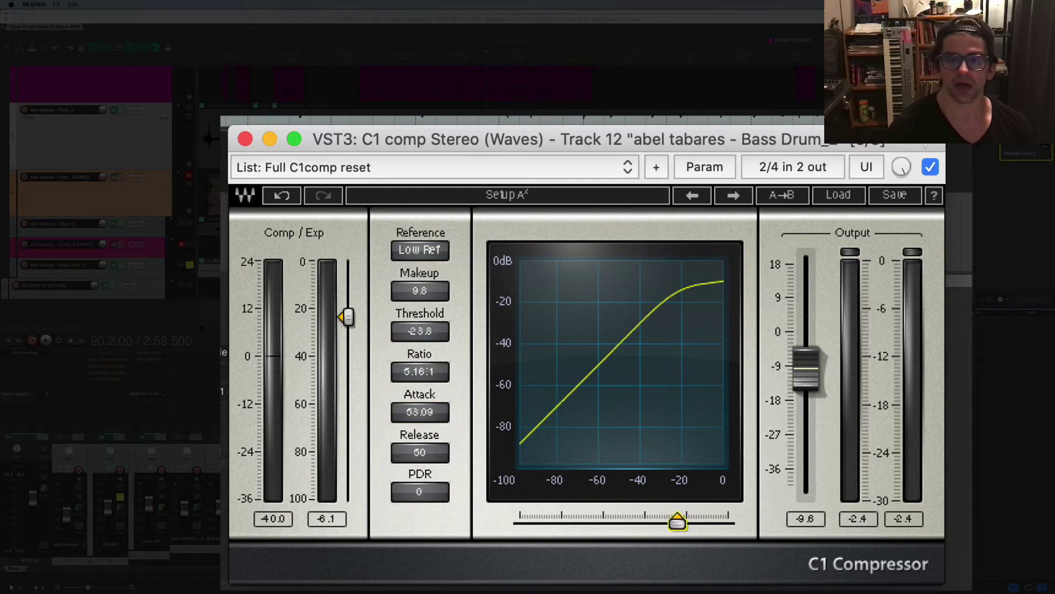
{"action": "left_click", "coordinate": [462, 122]}
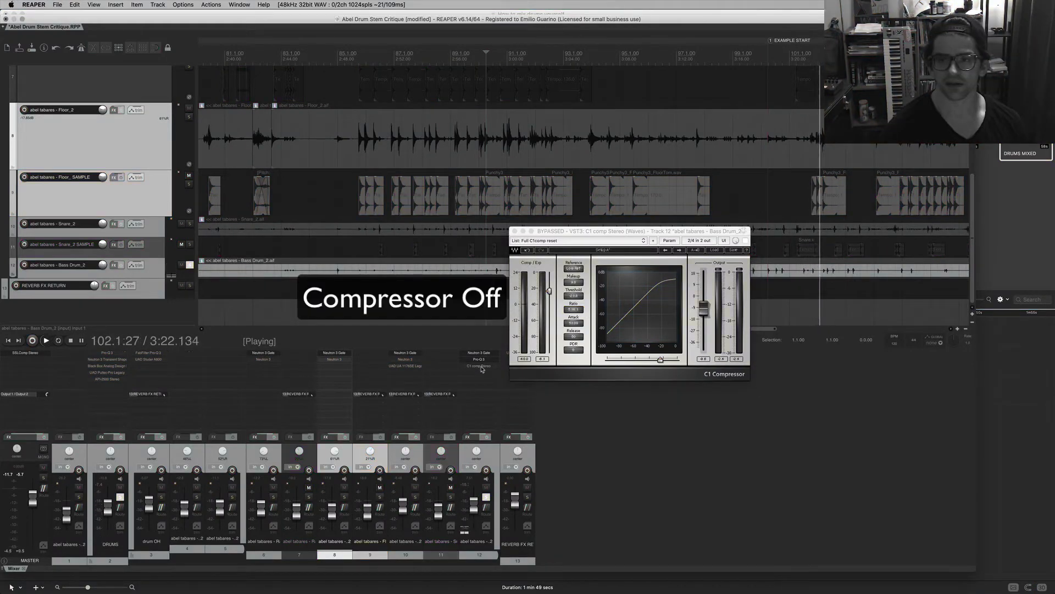
- Enable C1 comp Stereo on Bass Drum_2 while the bass drum plays, and stop playback and close the compressor window
{"action": "left_click", "coordinate": [480, 366], "text": "shift"}
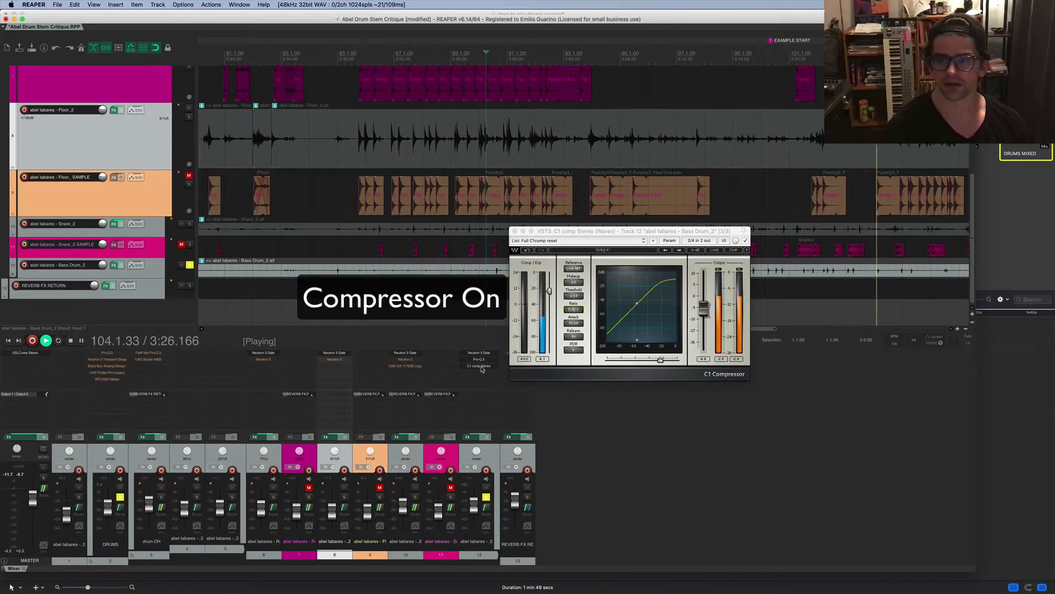
{"action": "key", "text": "space"}
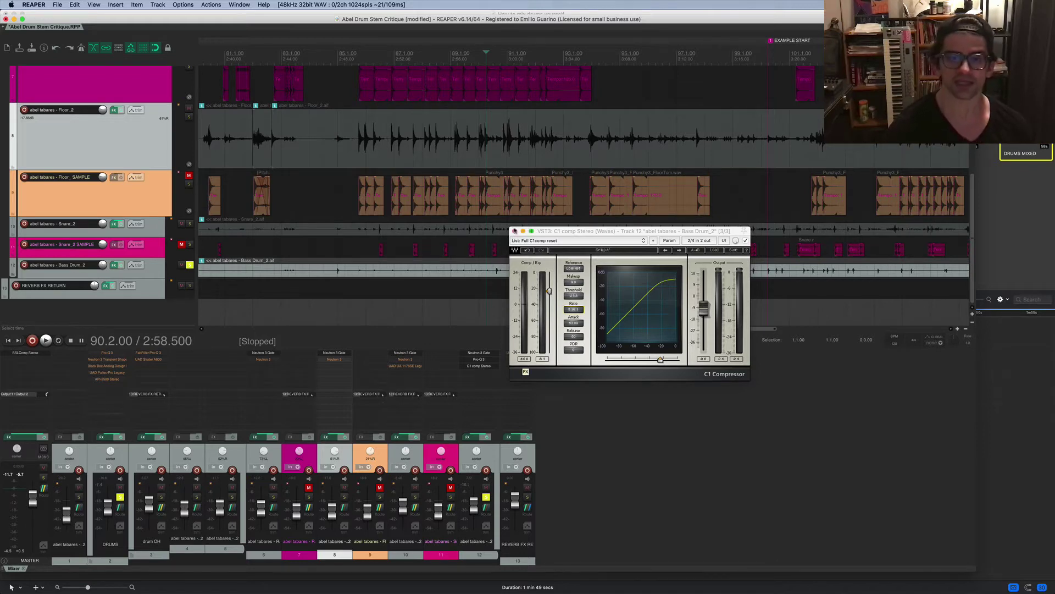
{"action": "key", "text": "Escape"}
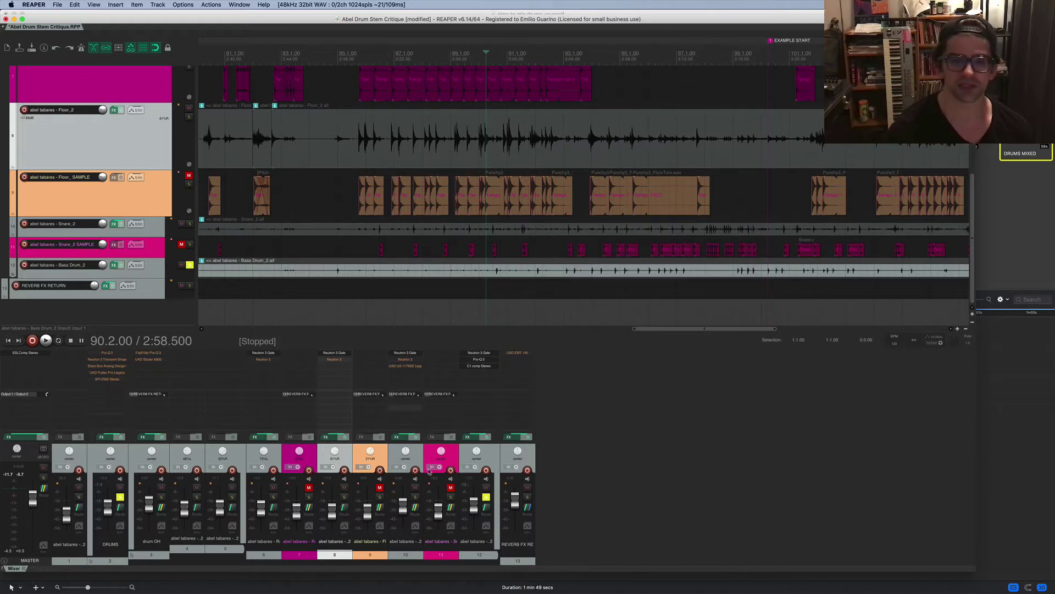
- Open Neutron 3 on Snare_2, dismiss the preset manager, enable the plug-in and show its Sculptor module
{"action": "left_click", "coordinate": [404, 359]}
{"action": "left_click", "coordinate": [689, 403]}
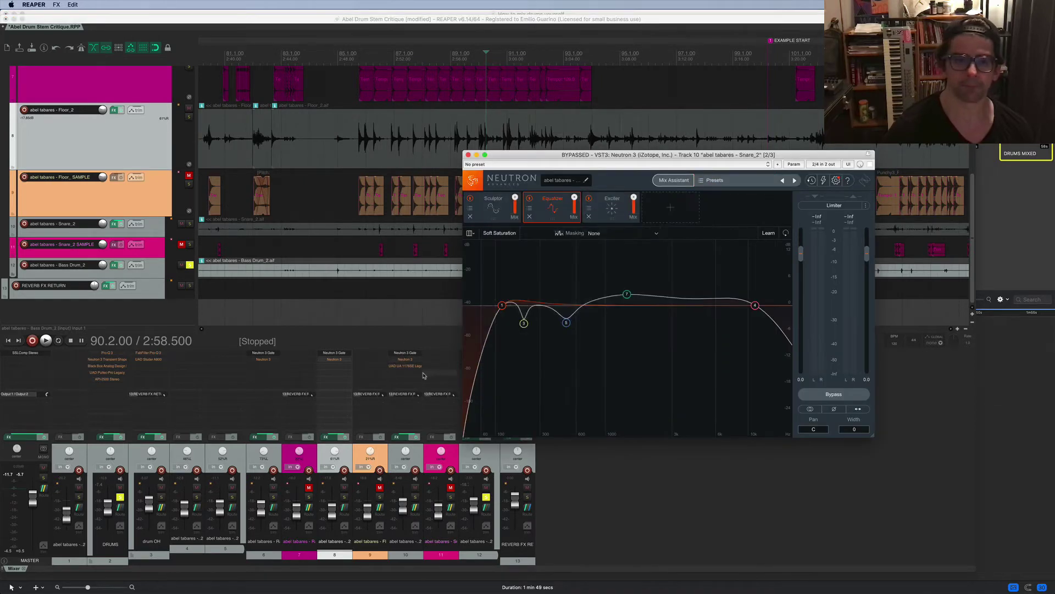
{"action": "left_click", "coordinate": [410, 360], "text": "shift"}
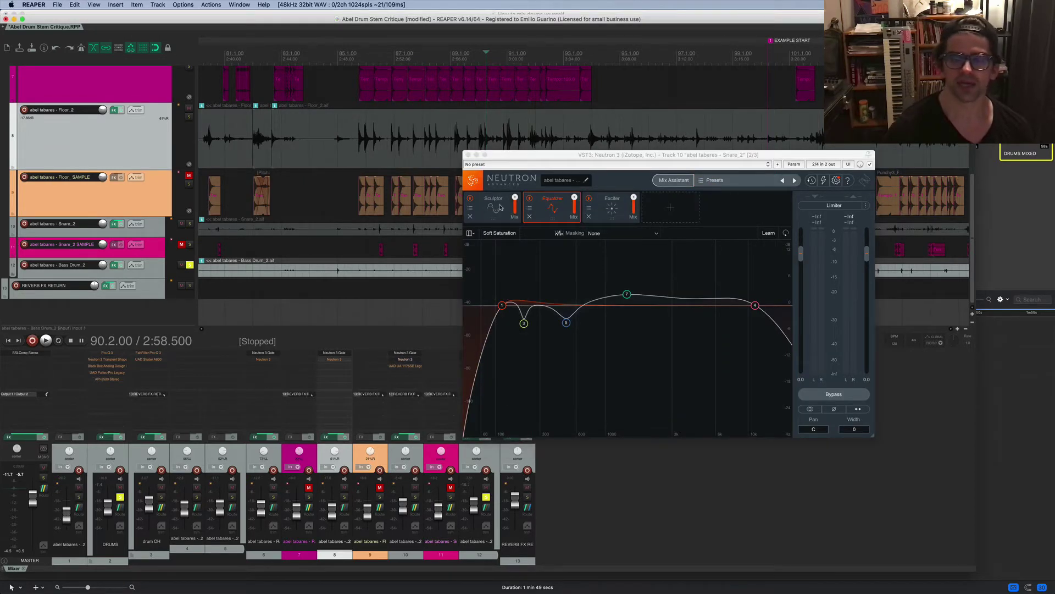
{"action": "left_click", "coordinate": [496, 208]}
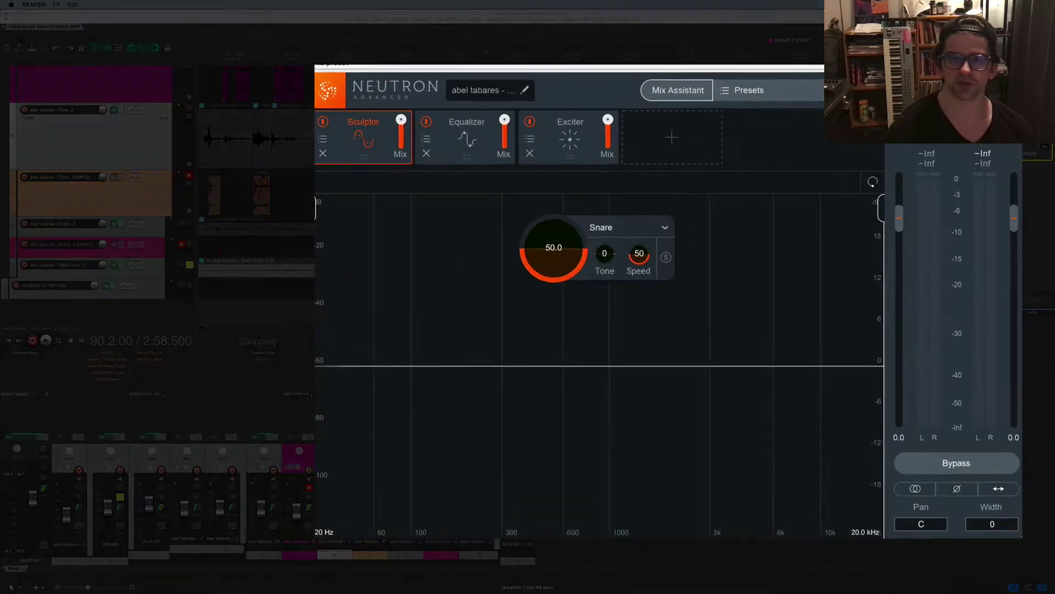
- Play the soloed snare mic and disable Neutron 3's Equalizer and Exciter modules to leave only Sculptor active
{"action": "key", "text": "space"}
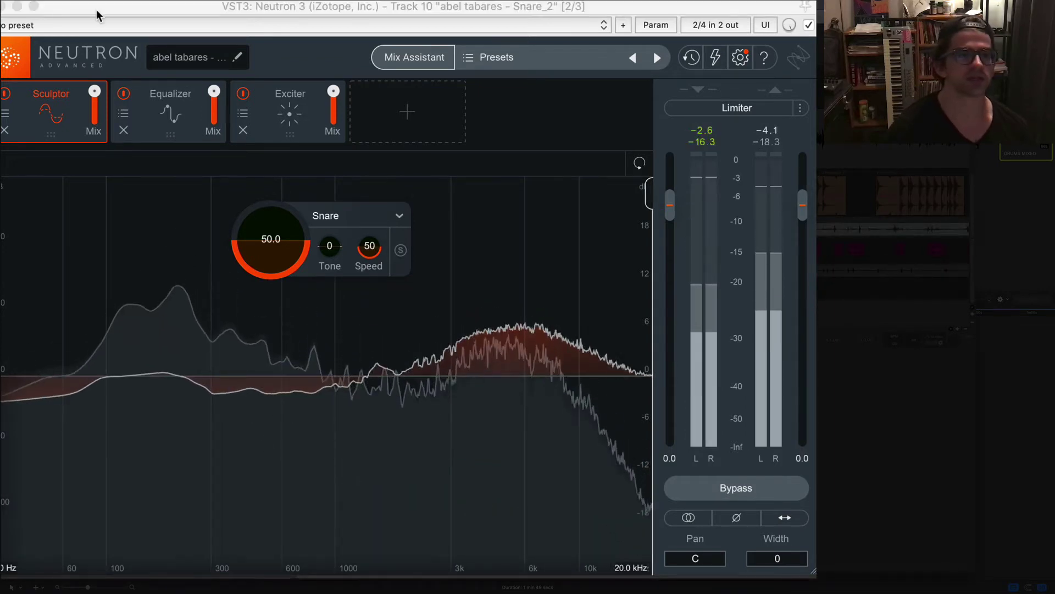
{"action": "left_click", "coordinate": [123, 94]}
{"action": "left_click", "coordinate": [243, 93]}
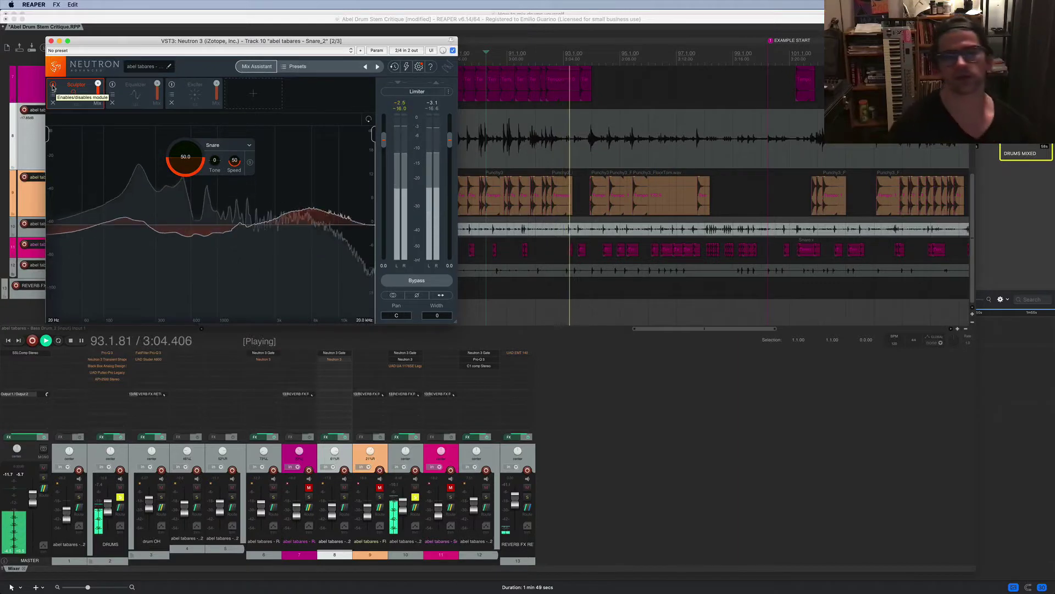
- Compare the snare mic with Sculptor off and on twice during playback, leaving Sculptor enabled
{"action": "left_click", "coordinate": [53, 86]}
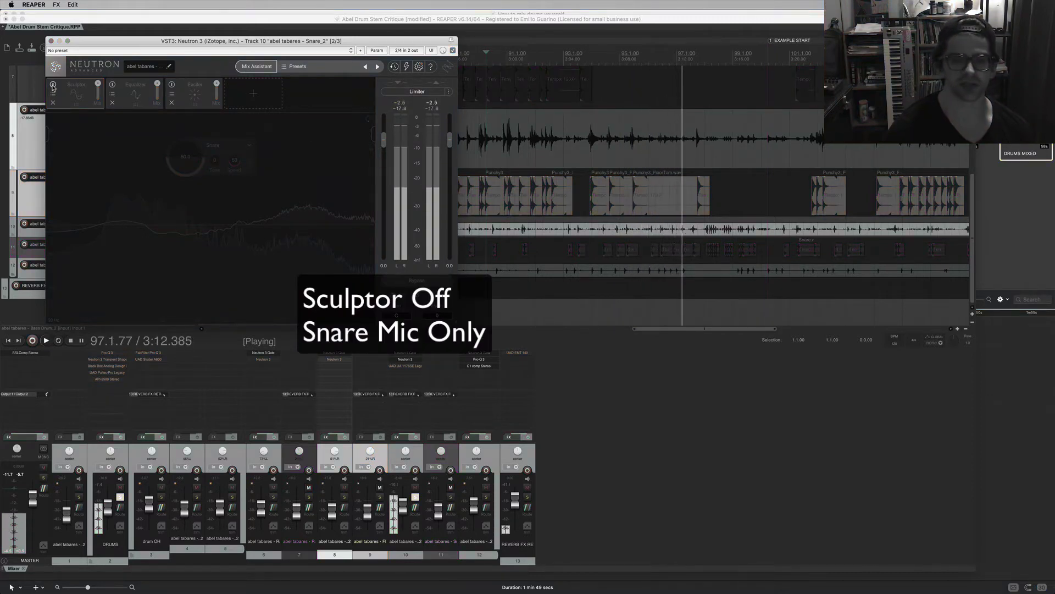
{"action": "left_click", "coordinate": [52, 85]}
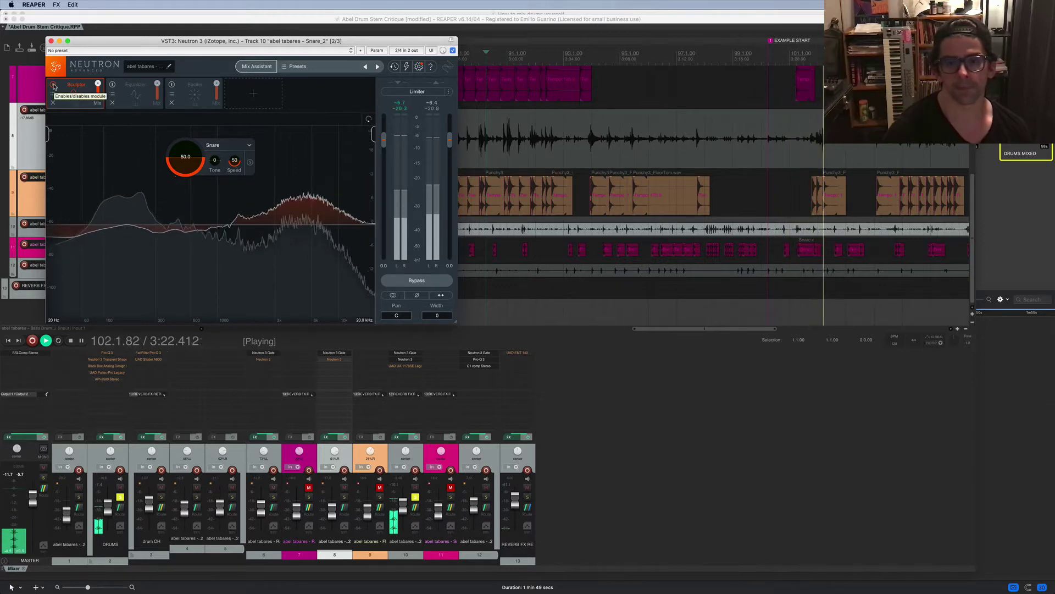
{"action": "left_click", "coordinate": [53, 86]}
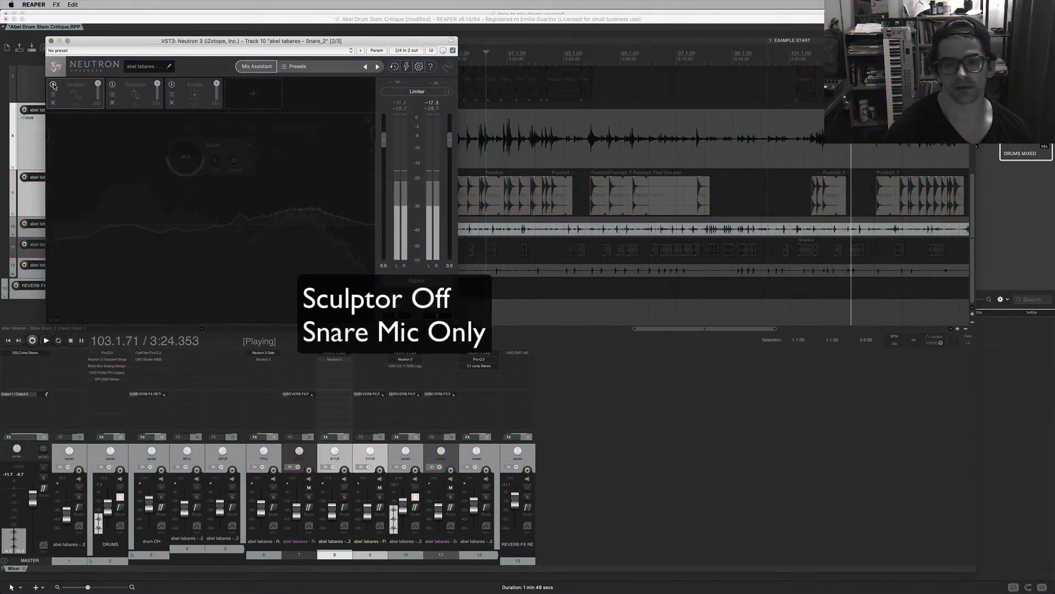
{"action": "left_click", "coordinate": [53, 85]}
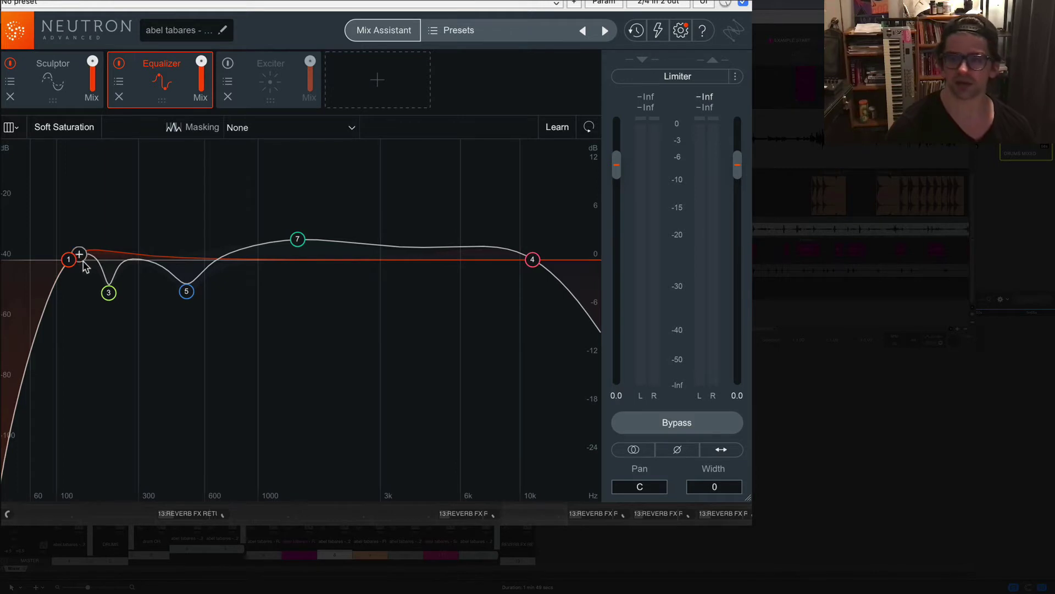
- In the snare's Equalizer, move band 3 to a higher frequency and set the resonant highpass to about 169 Hz during playback
{"action": "key", "text": "space"}
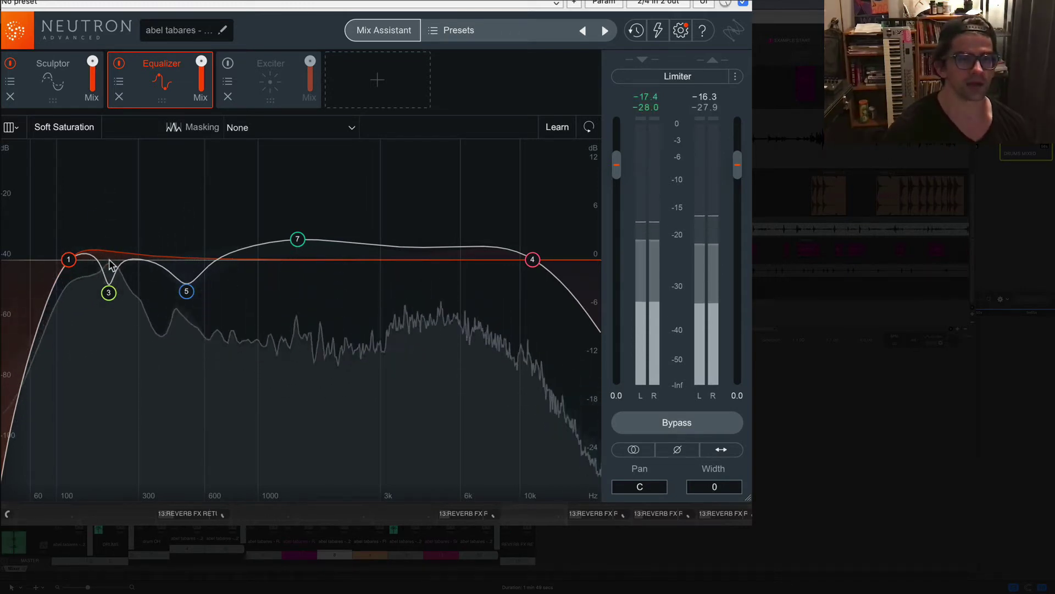
{"action": "left_click_drag", "start_coordinate": [109, 292], "coordinate": [136, 295]}
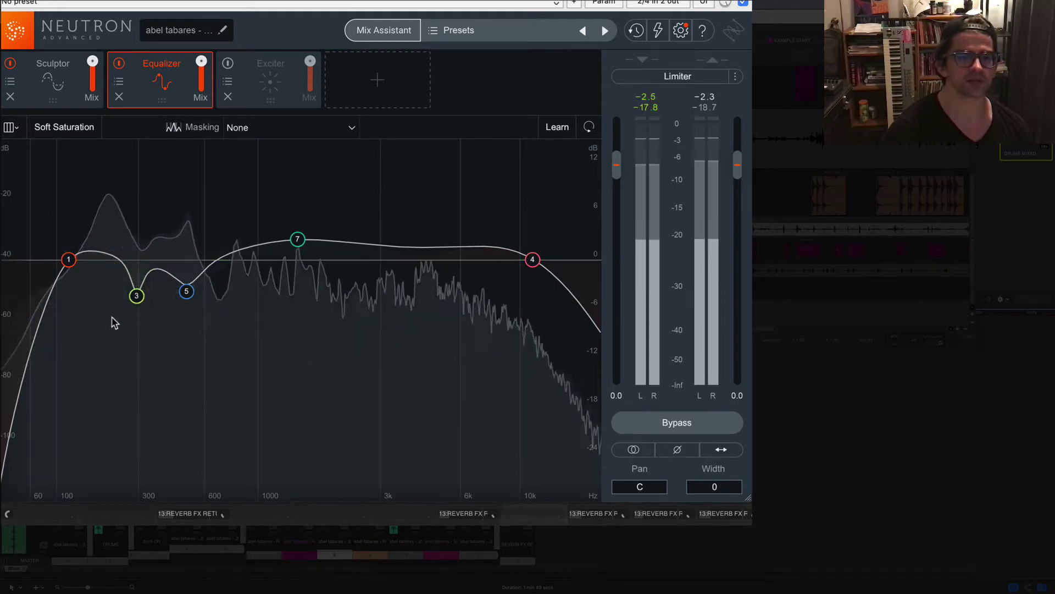
{"action": "left_click_drag", "start_coordinate": [78, 268], "coordinate": [101, 267]}
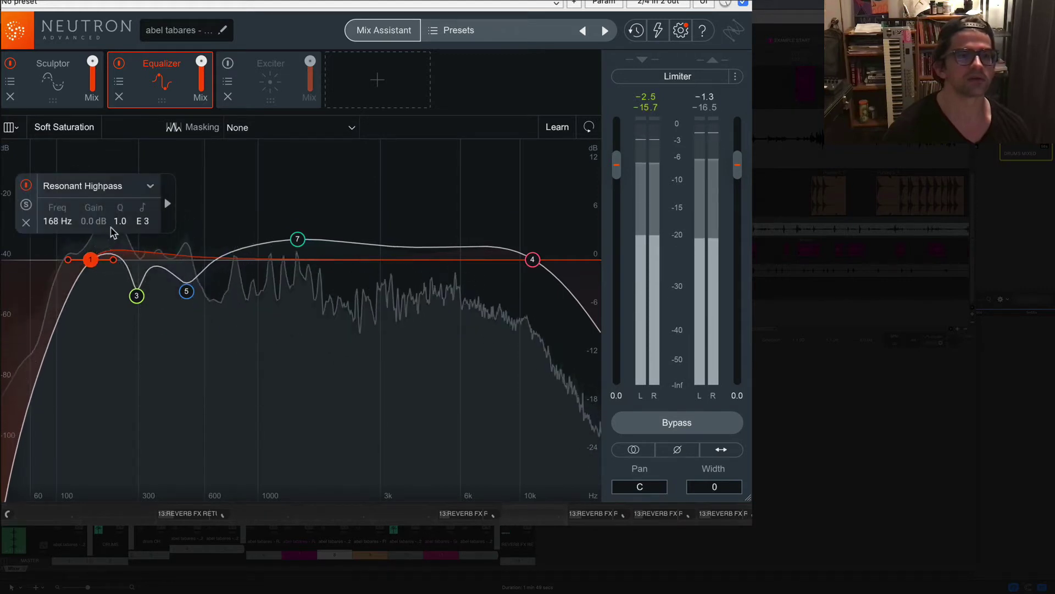
{"action": "left_click", "coordinate": [114, 311]}
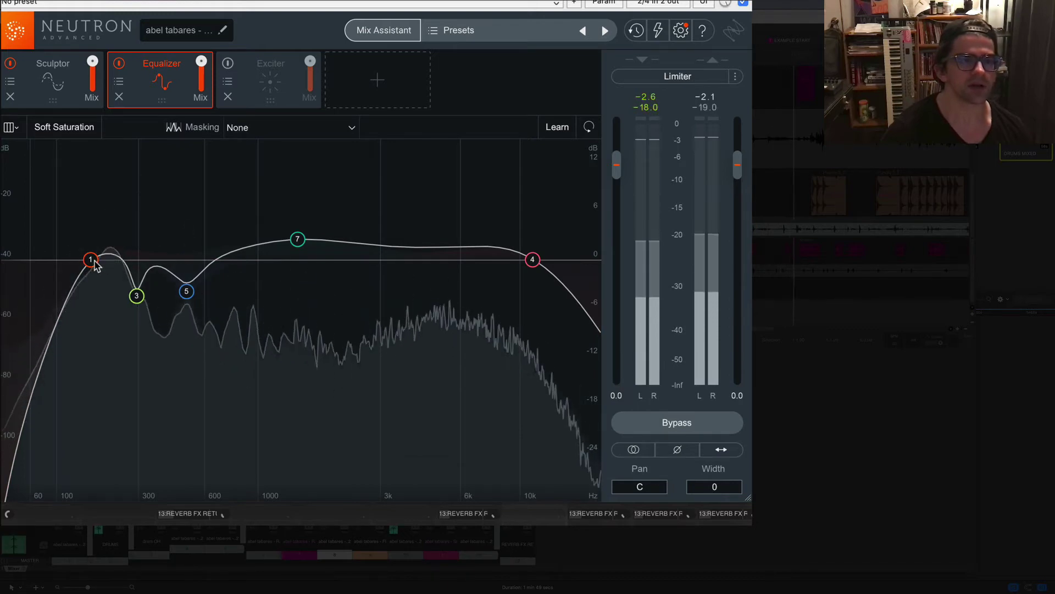
{"action": "left_click_drag", "start_coordinate": [90, 259], "coordinate": [91, 260]}
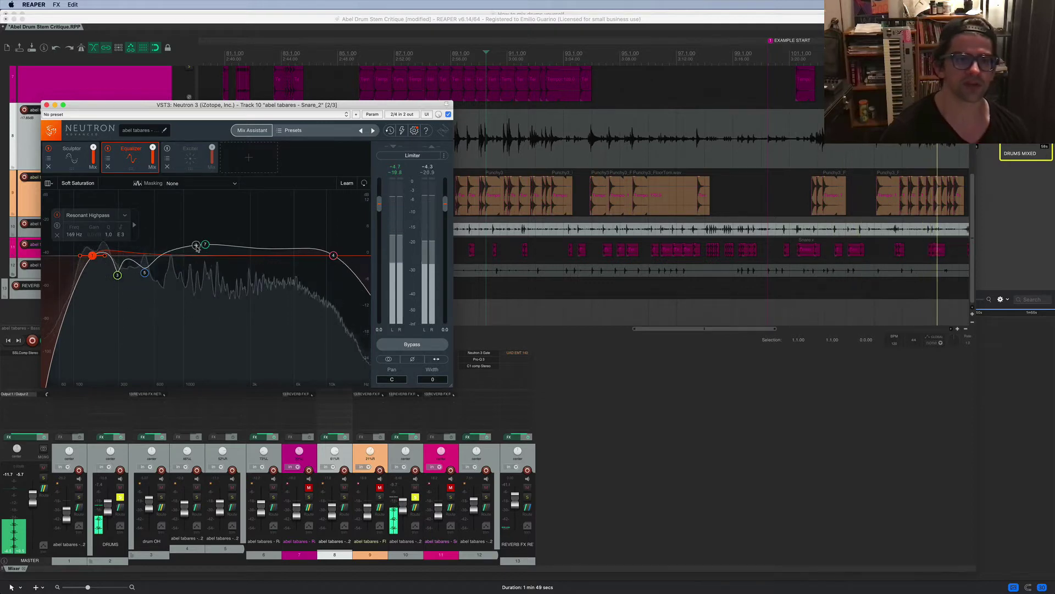
- Sweep the gain of the snare's EQ band 7 during playback and settle it at about 1287 Hz and 1.3 dB
{"action": "left_click_drag", "start_coordinate": [205, 244], "coordinate": [206, 252]}
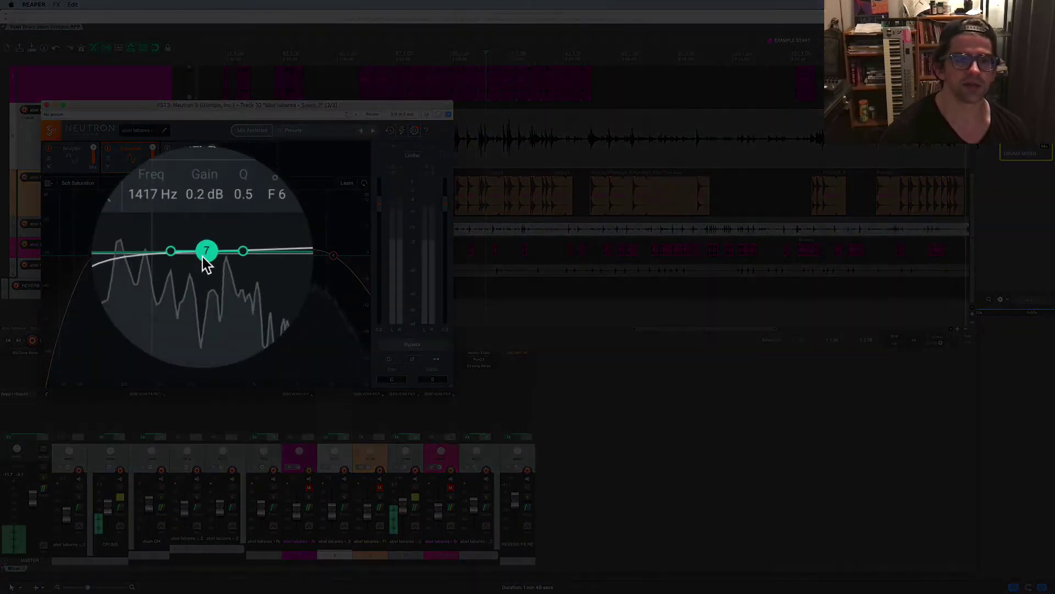
{"action": "left_click_drag", "start_coordinate": [202, 256], "coordinate": [206, 235]}
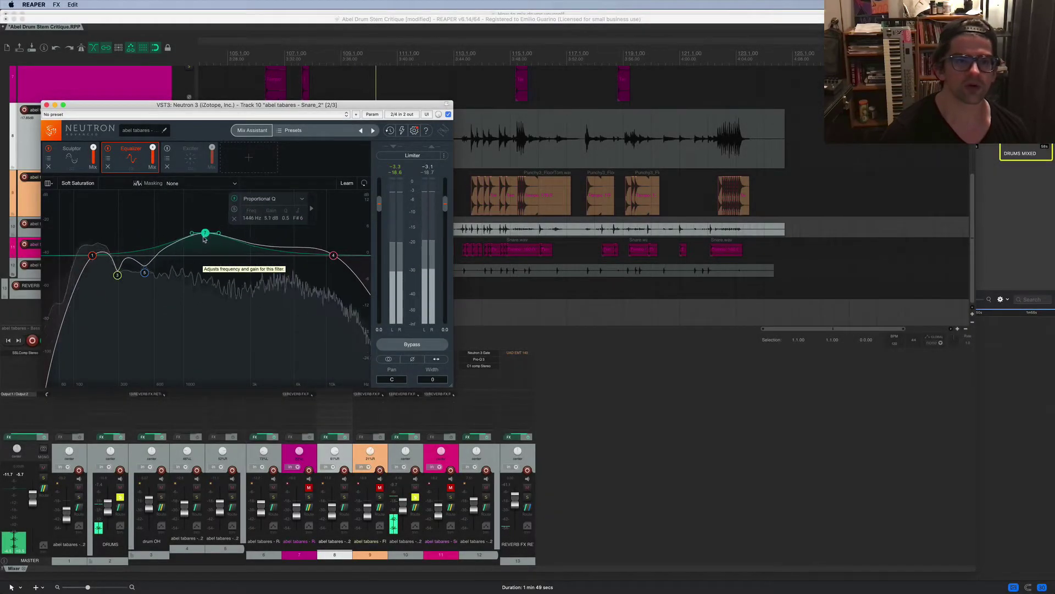
{"action": "left_click_drag", "start_coordinate": [205, 235], "coordinate": [196, 255]}
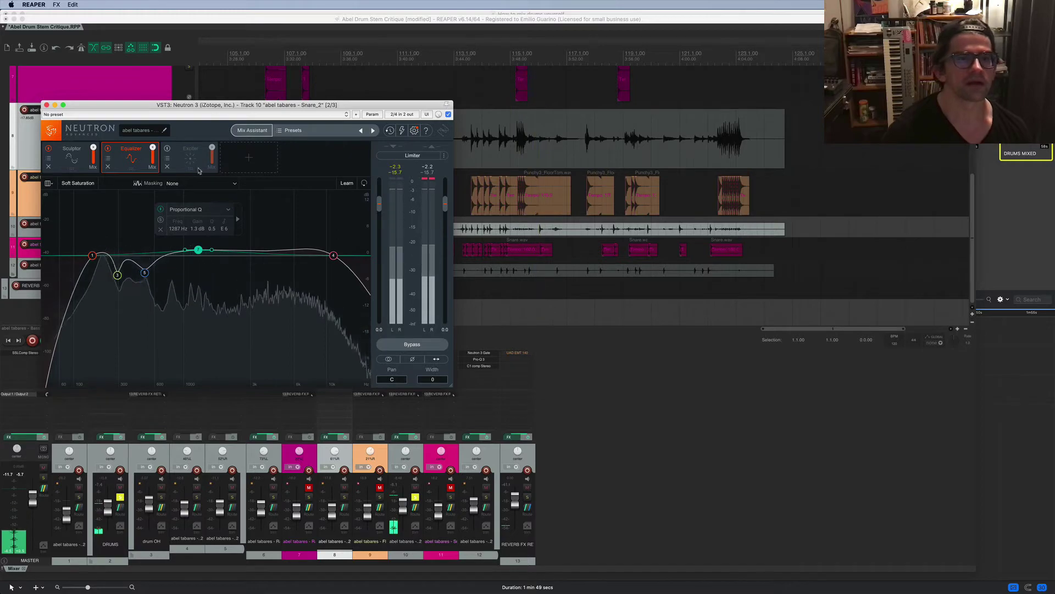
- Enable the snare's Exciter module, show its low band and compare the snare with the module off and on
{"action": "left_click", "coordinate": [180, 160]}
{"action": "left_click", "coordinate": [167, 151]}
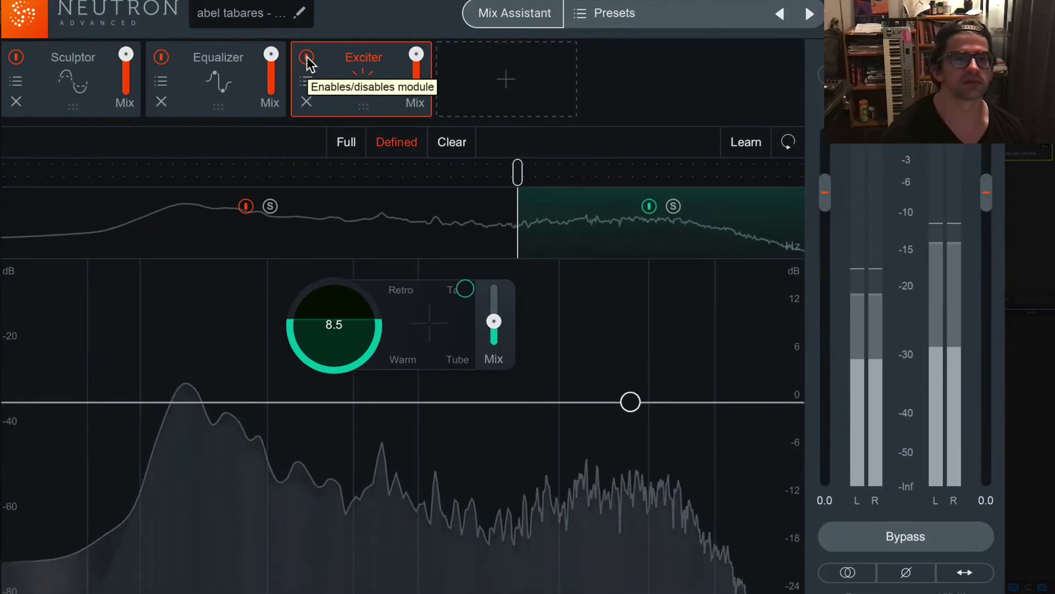
{"action": "left_click", "coordinate": [353, 228]}
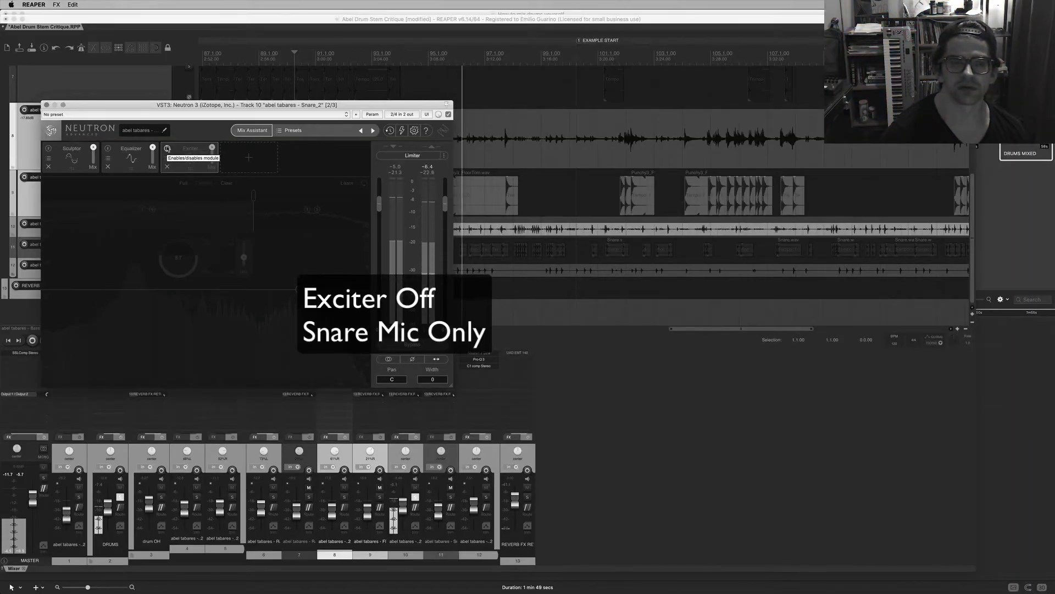
{"action": "left_click", "coordinate": [167, 148]}
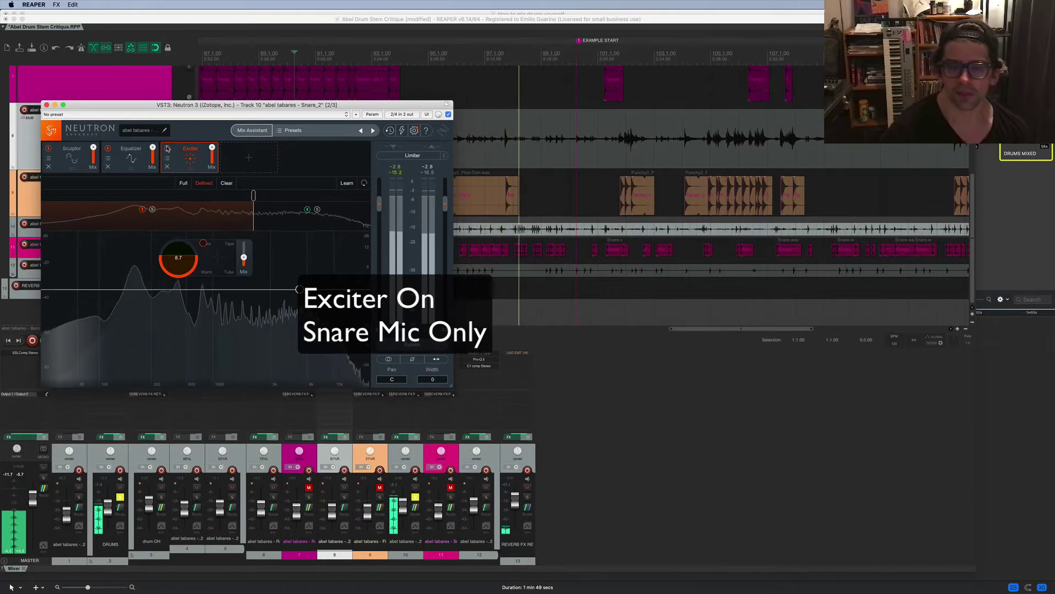
- Stop playback, close the snare's Neutron 3 window and unsolo the Snare_2 track
{"action": "key", "text": "space"}
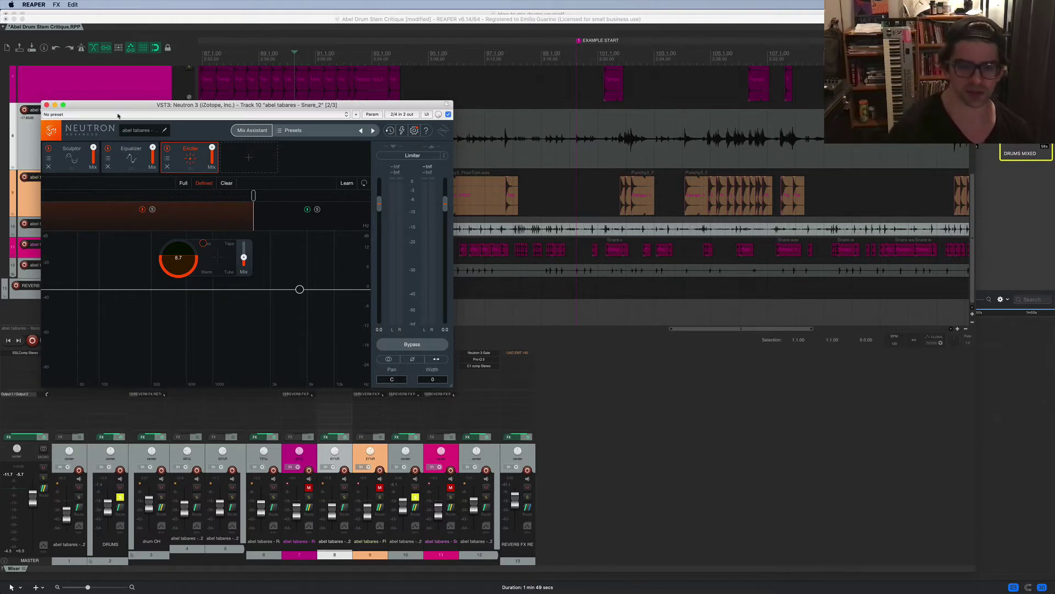
{"action": "left_click", "coordinate": [54, 105]}
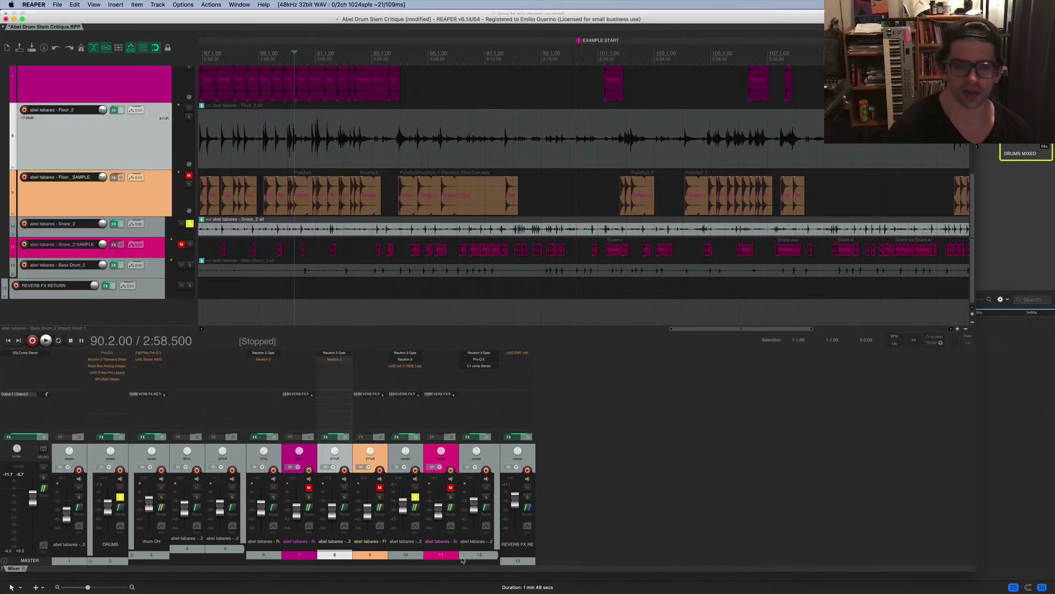
{"action": "left_click", "coordinate": [414, 497]}
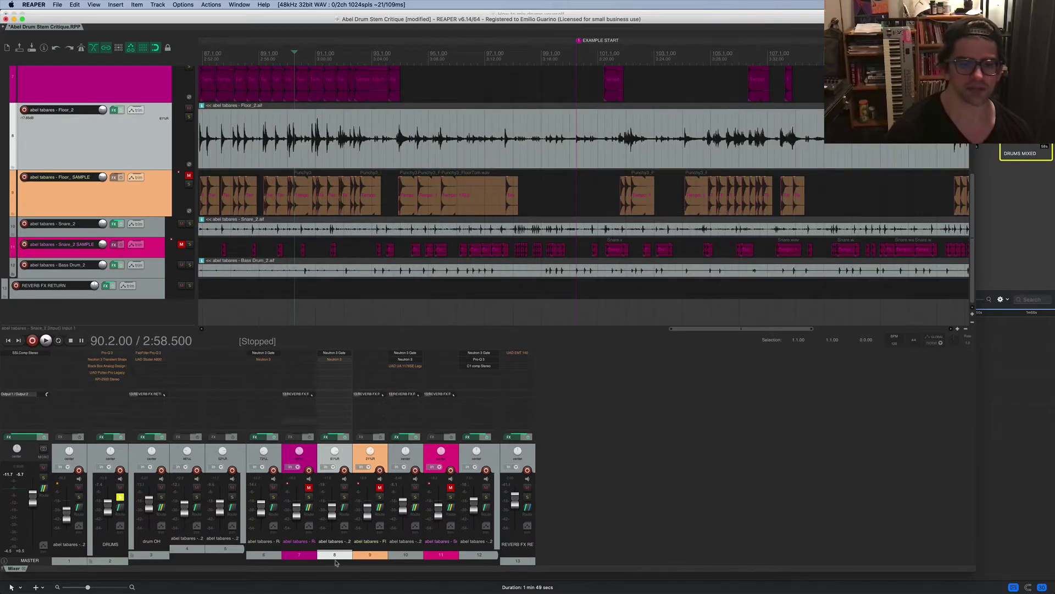
- Open Neutron 3 on the Floor_2 track, reposition its window and dismiss the preset manager
{"action": "left_click", "coordinate": [335, 360]}
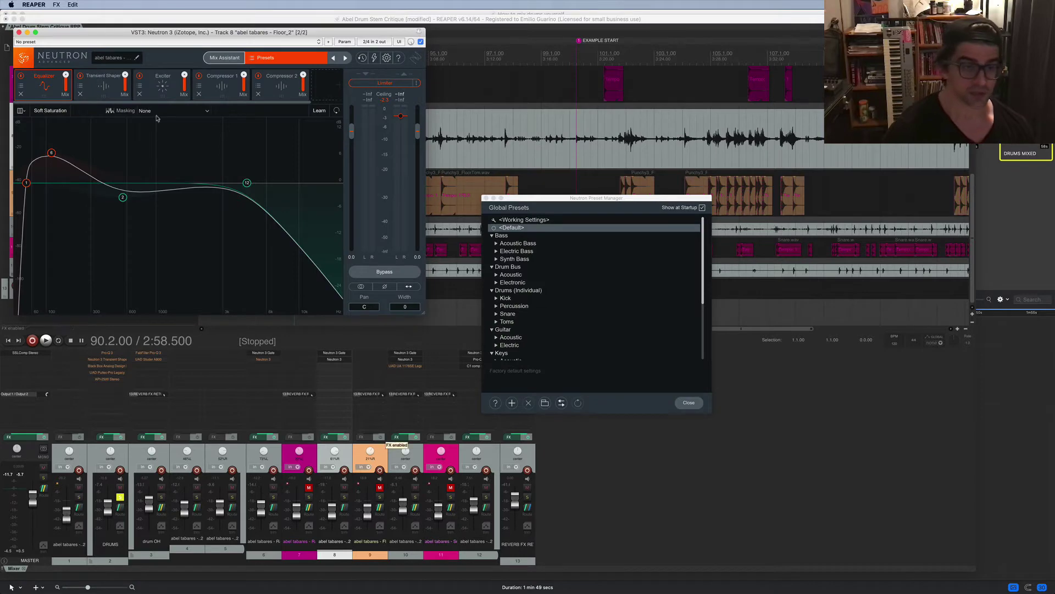
{"action": "left_click_drag", "start_coordinate": [106, 33], "coordinate": [270, 87]}
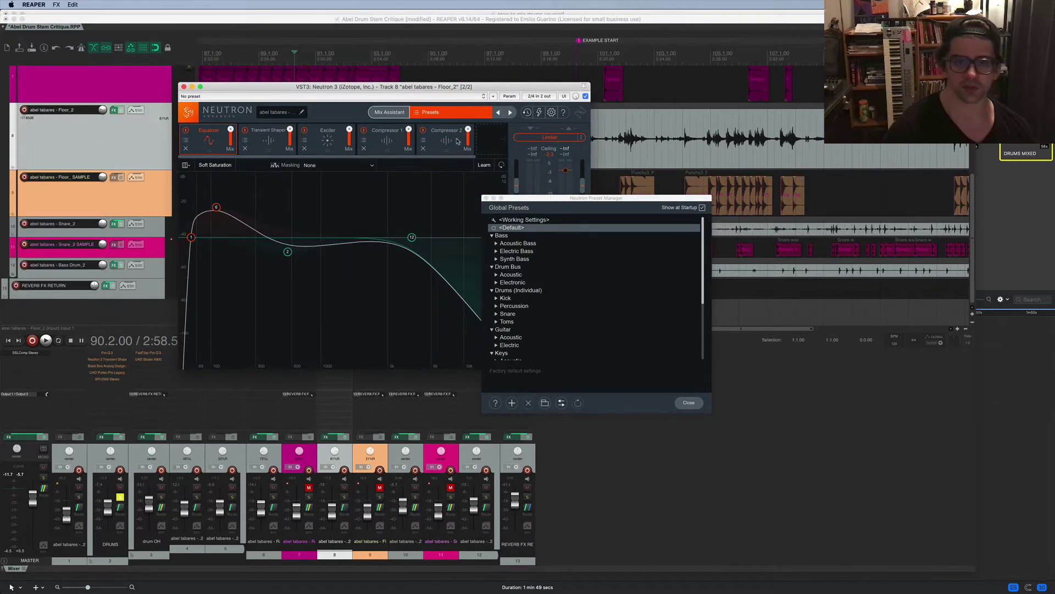
{"action": "left_click", "coordinate": [688, 403]}
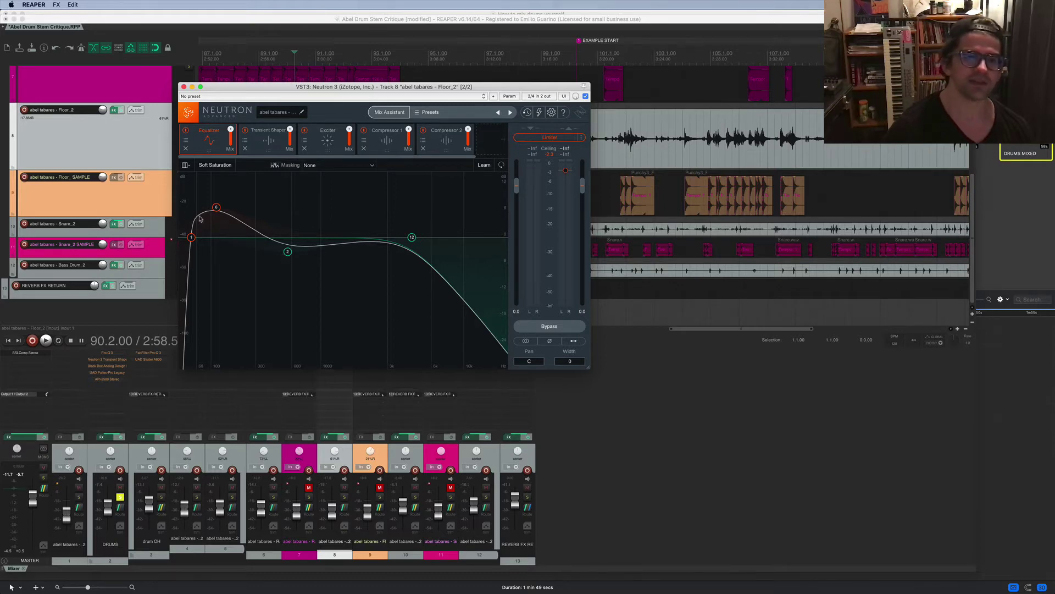
- Play the drums briefly to check the floor tom's Equalizer, and show its Transient Shaper module
{"action": "key", "text": "space"}
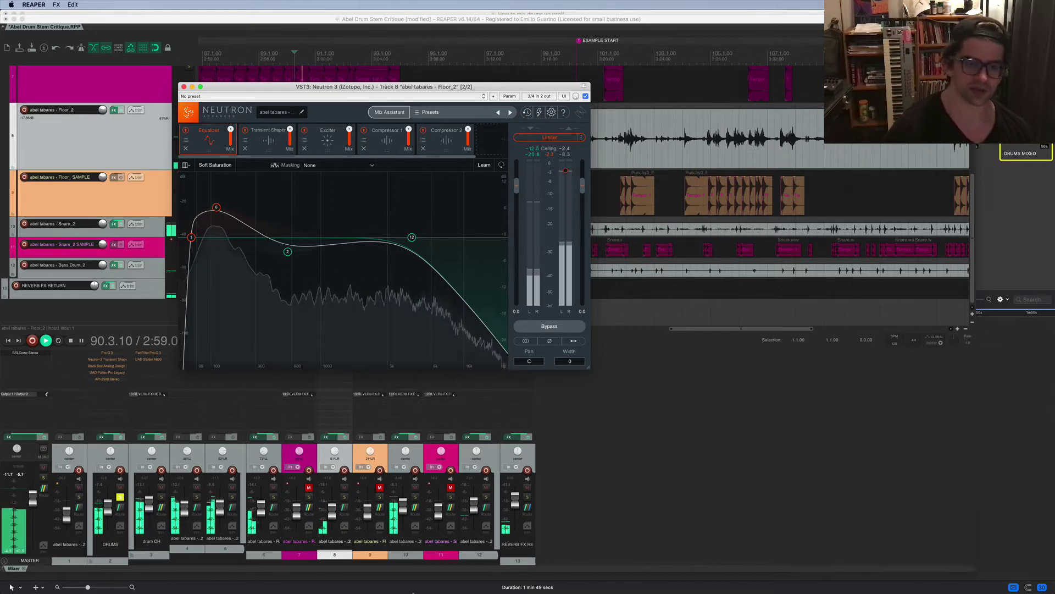
{"action": "key", "text": "space"}
{"action": "left_click", "coordinate": [268, 130]}
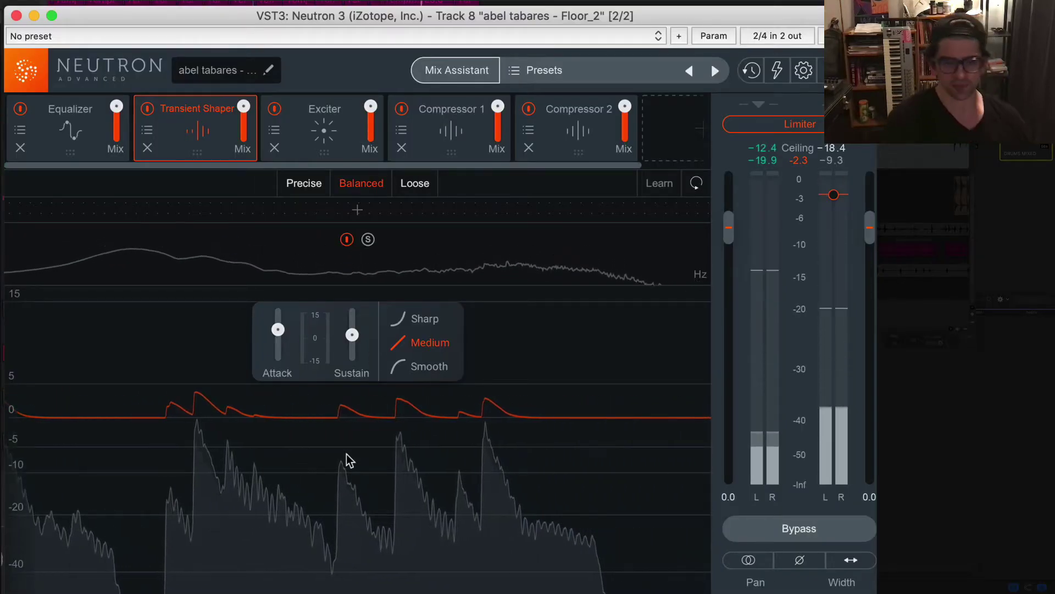
- Show the floor tom's Exciter module and compare it off and on while the drums play
{"action": "left_click", "coordinate": [328, 135]}
{"action": "key", "text": "space"}
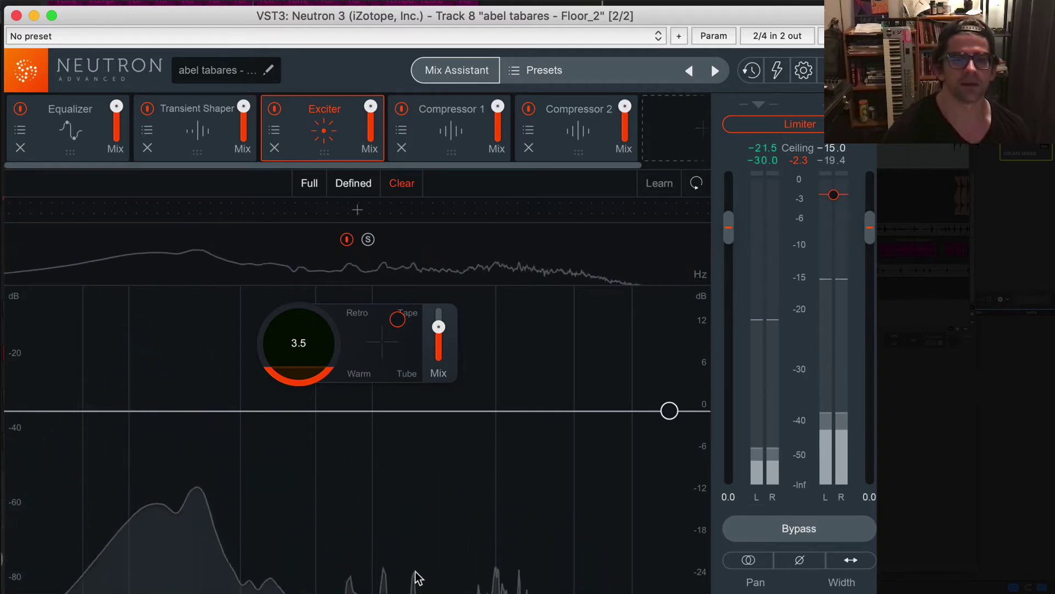
{"action": "left_click", "coordinate": [274, 109]}
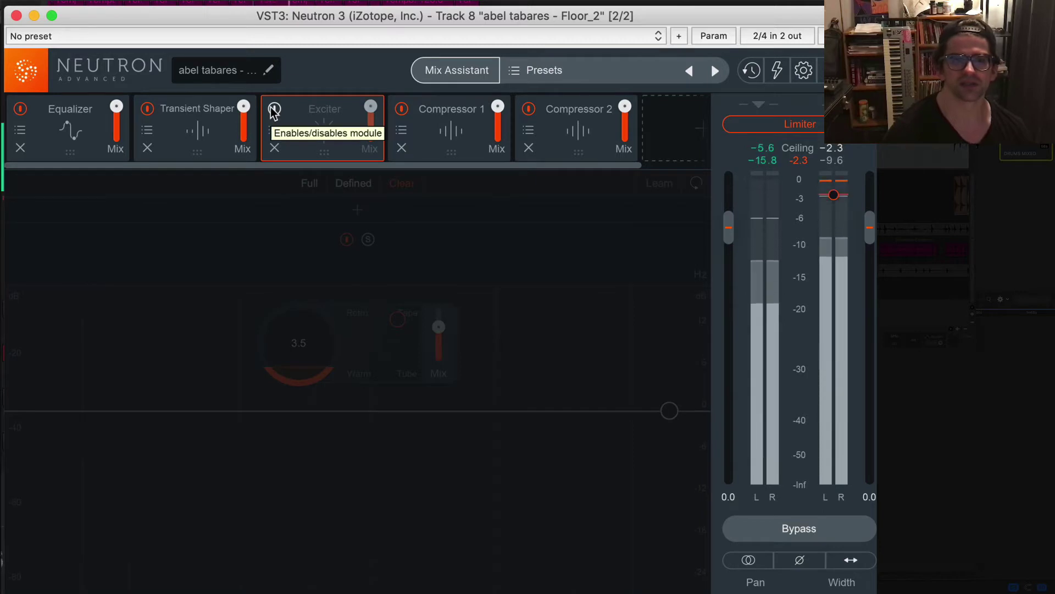
{"action": "left_click", "coordinate": [274, 110]}
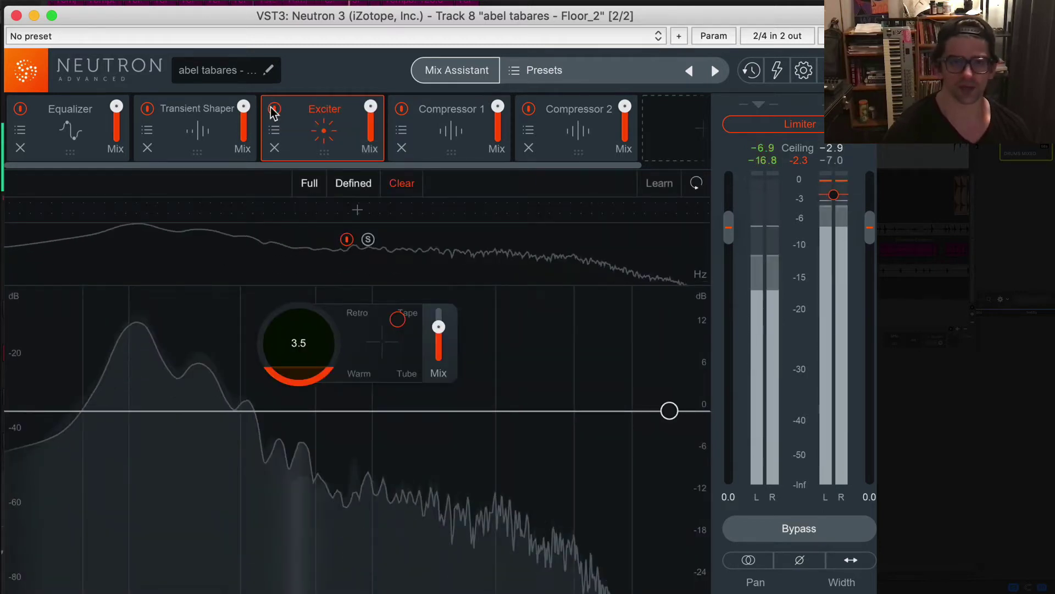
- Review the floor tom's Compressor 1 and Compressor 2 settings in Neutron 3, stopping and restarting drum playback
{"action": "left_click", "coordinate": [436, 118]}
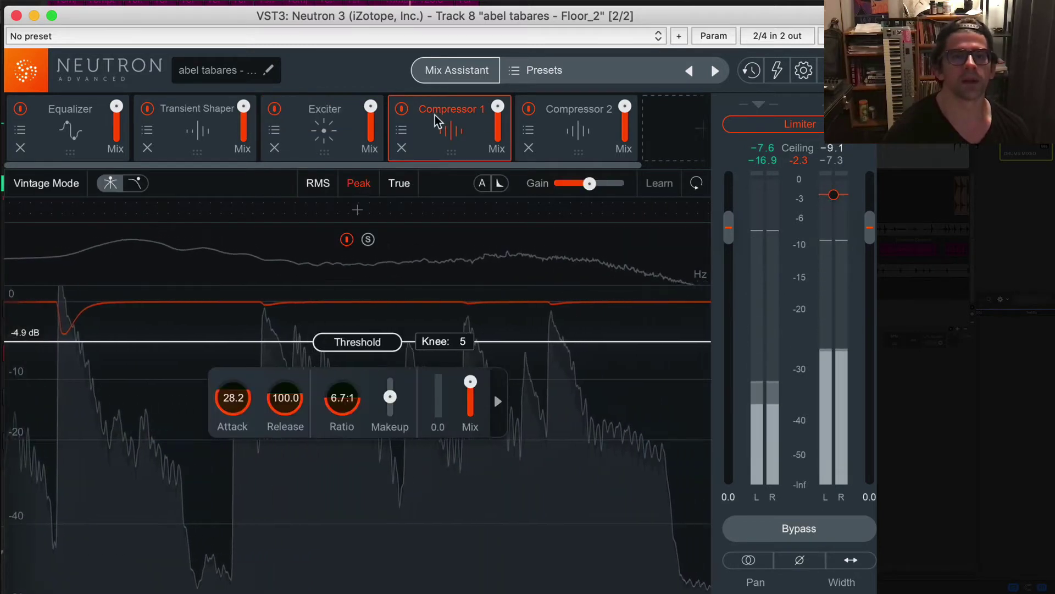
{"action": "left_click", "coordinate": [576, 129]}
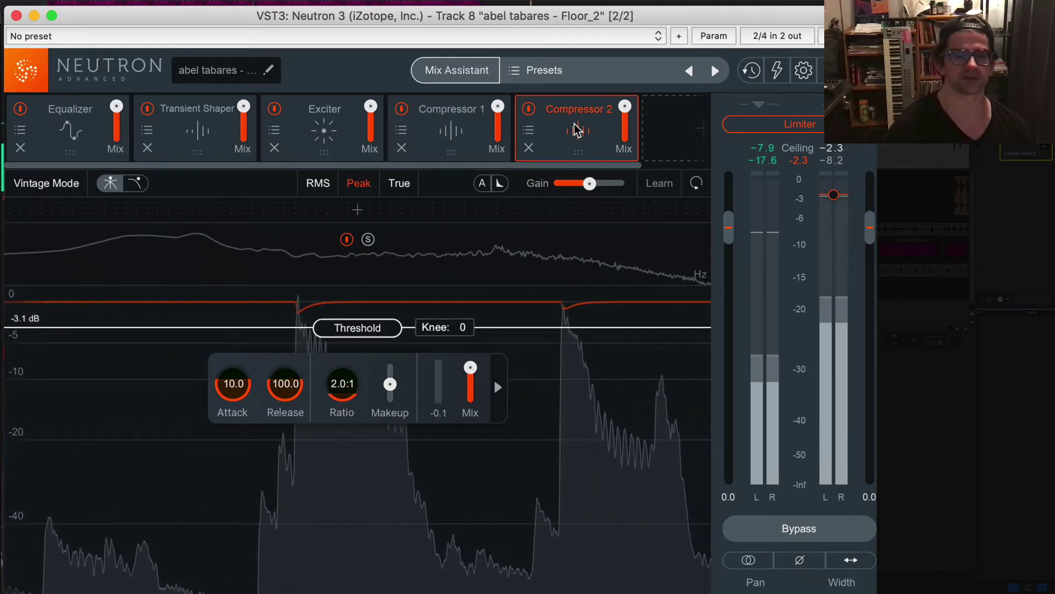
{"action": "left_click", "coordinate": [468, 131]}
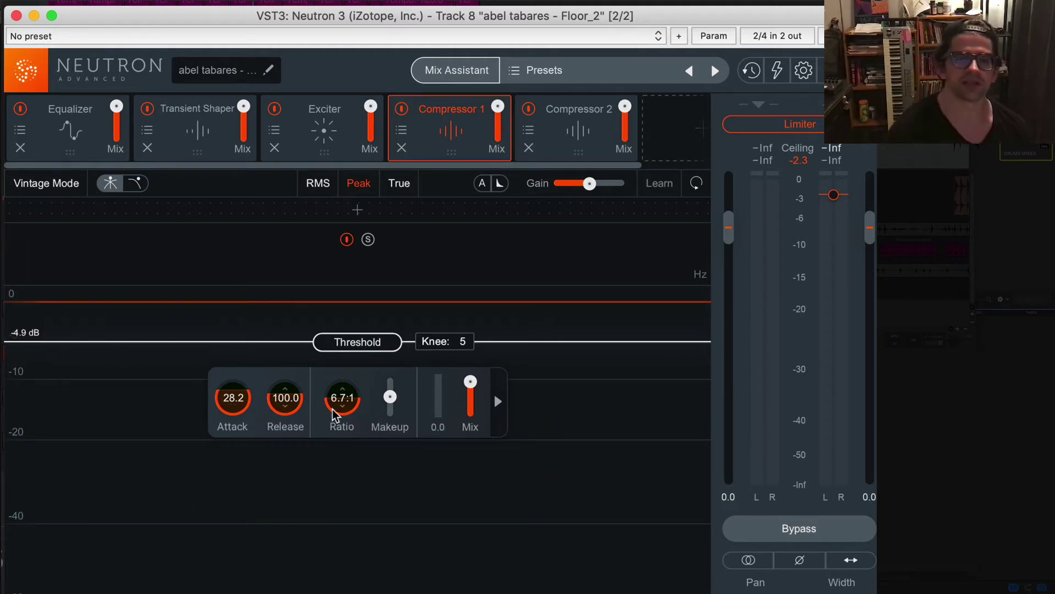
{"action": "left_click", "coordinate": [574, 125]}
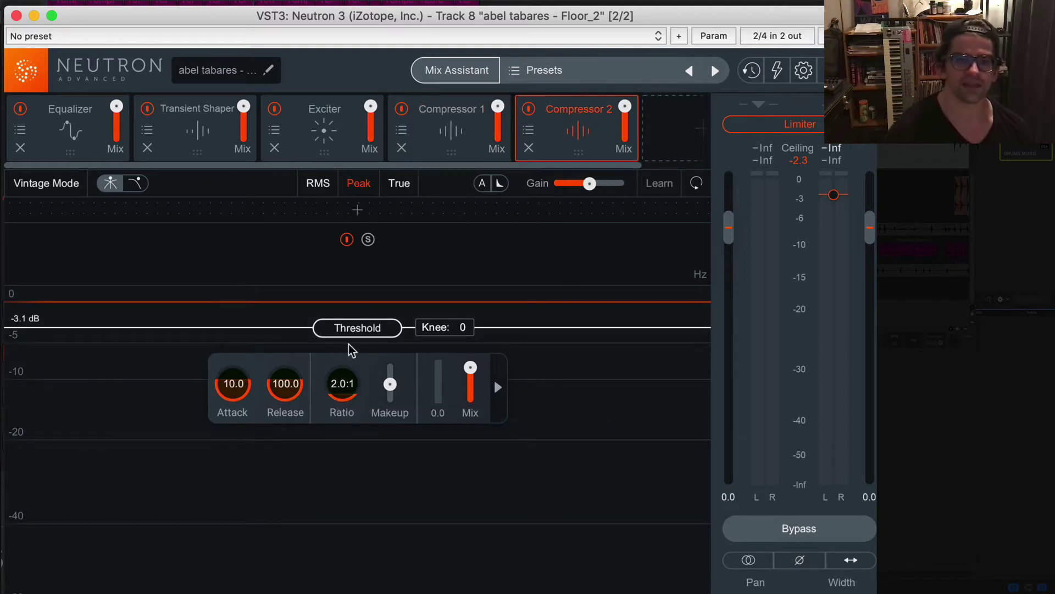
{"action": "key", "text": "space"}
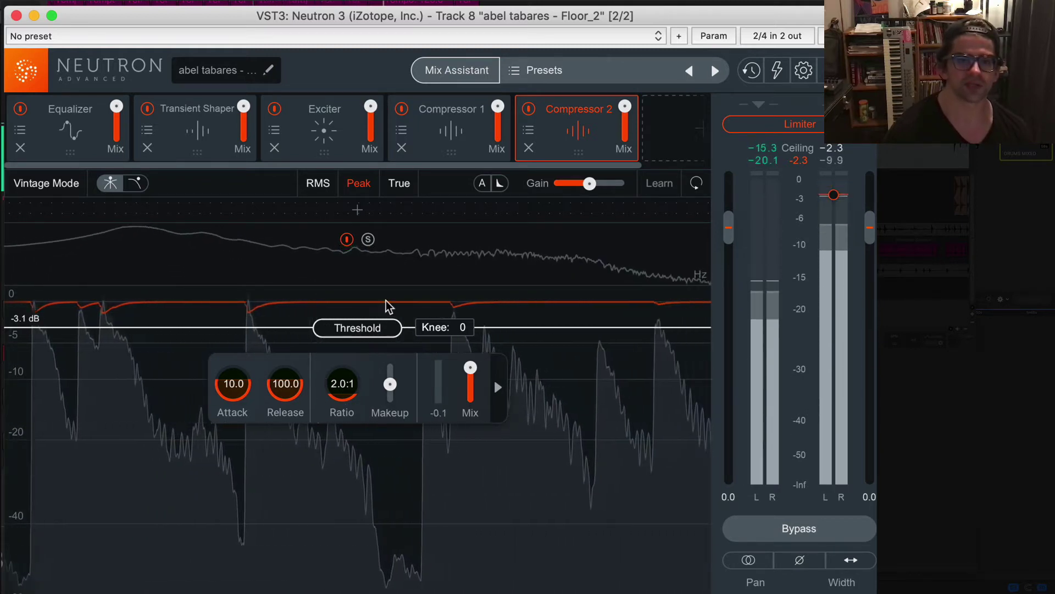
- Dismiss the preset manager and move the Floor_2 Neutron 3 window clear of the floor tom's mixer channel
{"action": "left_click", "coordinate": [448, 110]}
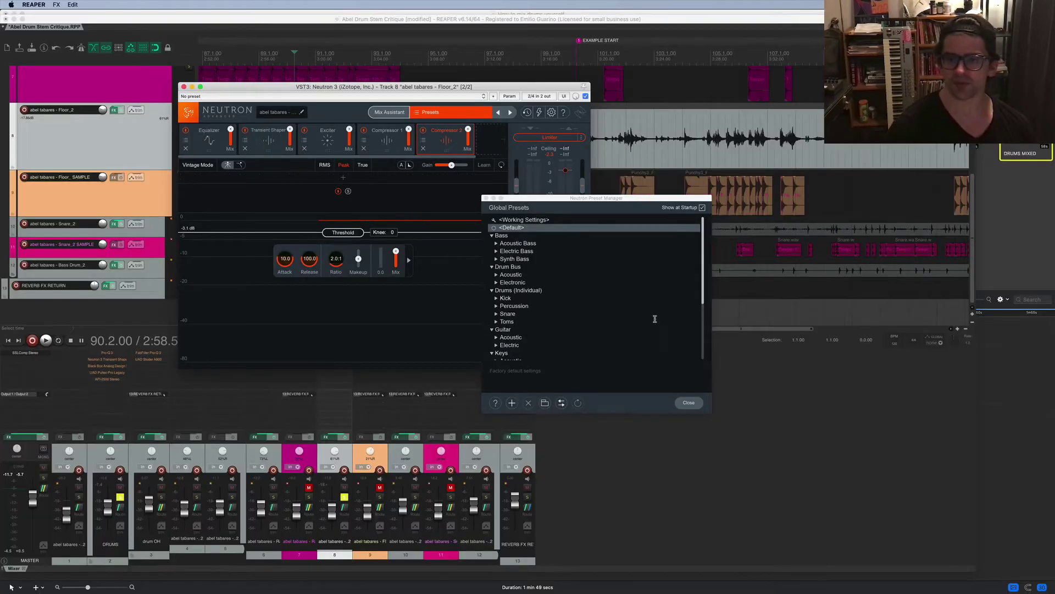
{"action": "left_click", "coordinate": [689, 404]}
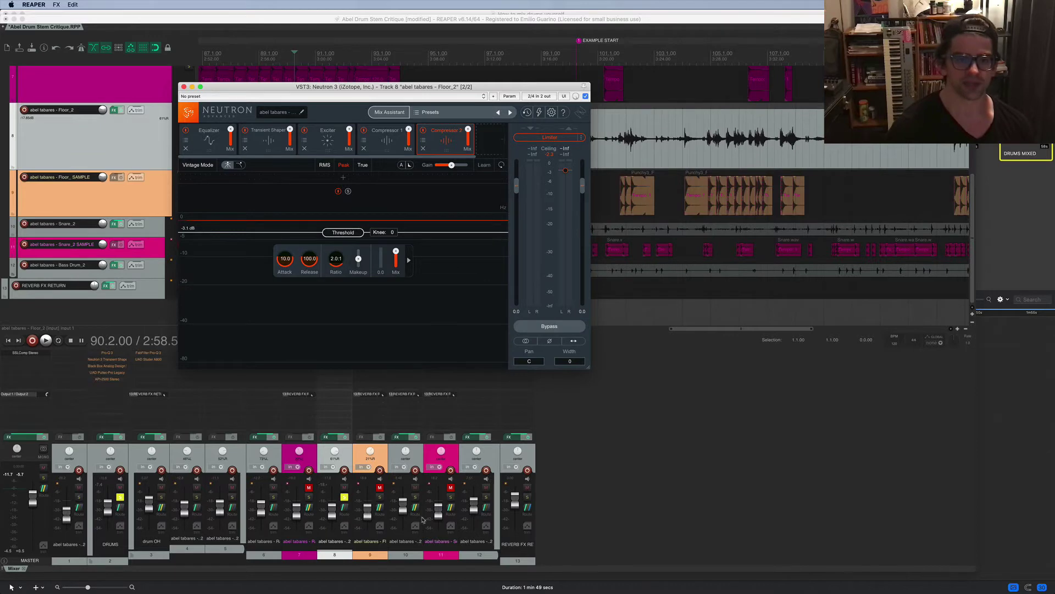
{"action": "left_click_drag", "start_coordinate": [300, 89], "coordinate": [513, 64]}
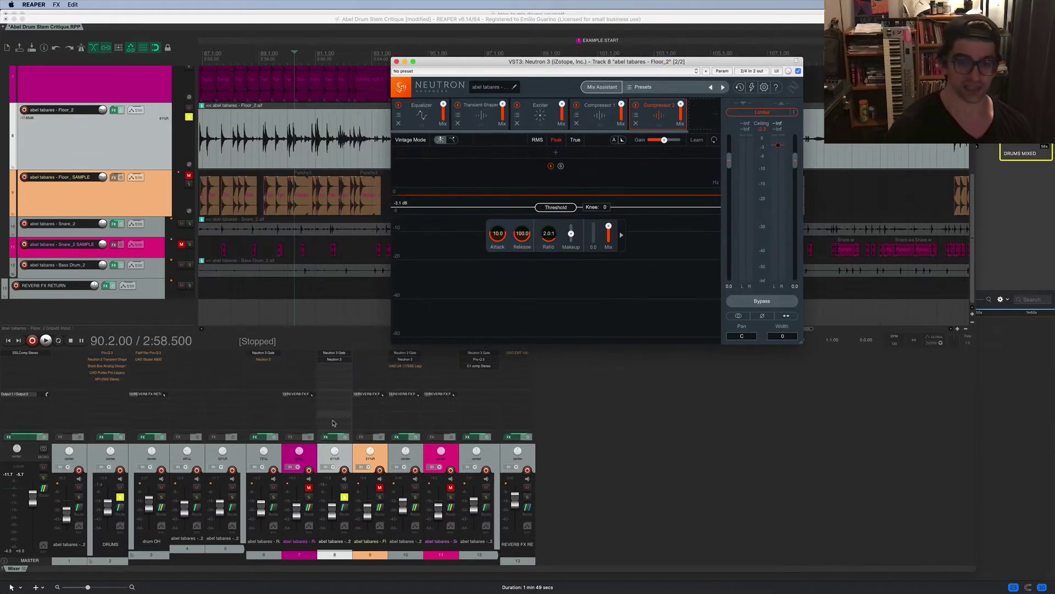
- Compare the floor tom with Neutron 3 bypassed and active during playback, leaving the effect enabled
{"action": "left_click", "coordinate": [328, 360], "text": "super"}
{"action": "key", "text": "space"}
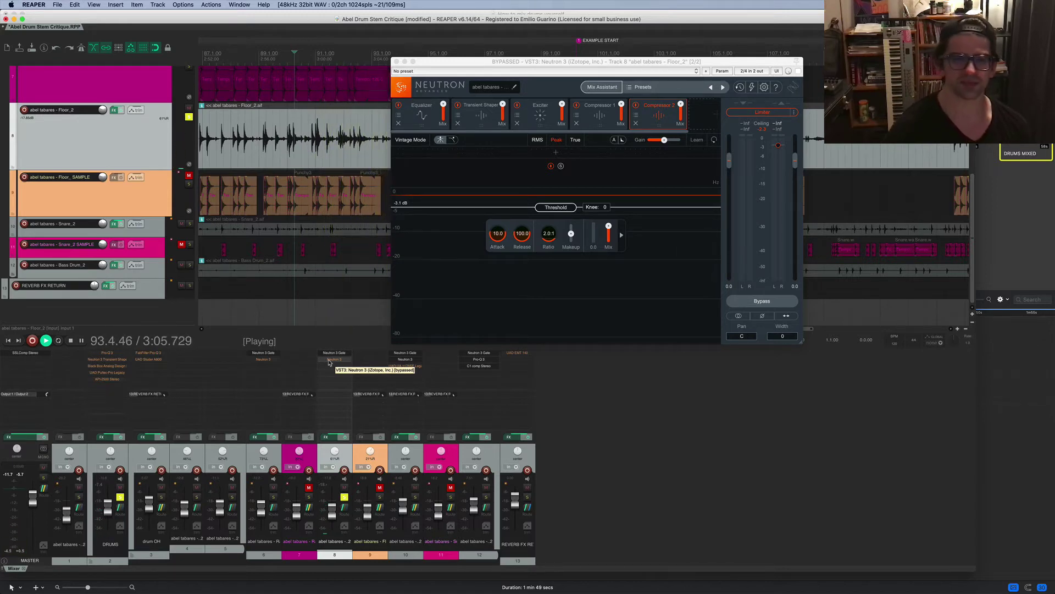
{"action": "key", "text": "space"}
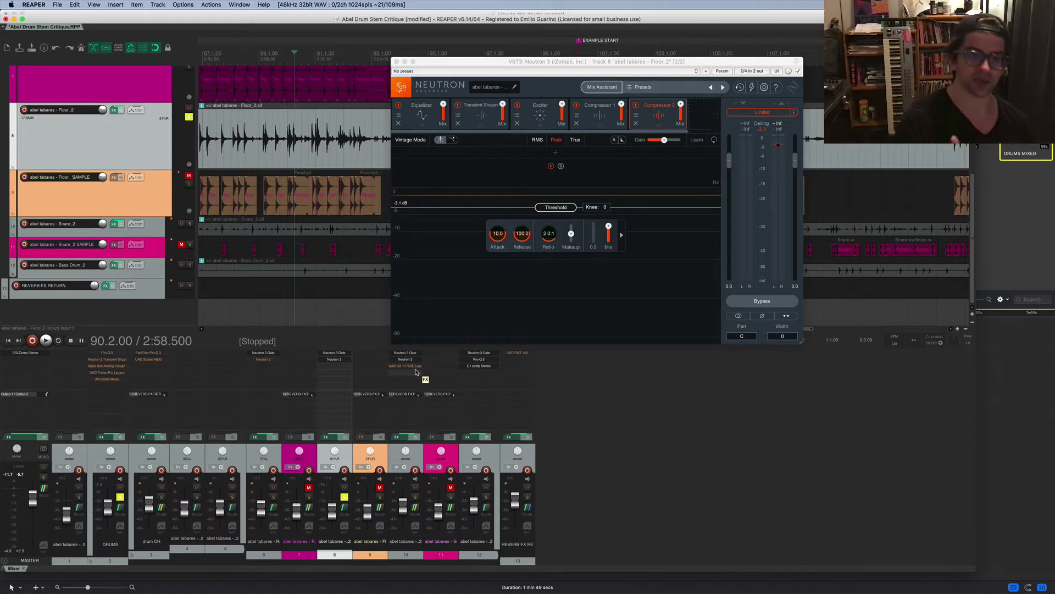
- Close the floor tom's Neutron 3 window and unsolo the Floor_2 track
{"action": "scroll", "coordinate": [349, 287], "scroll_direction": "up", "scroll_amount": 1}
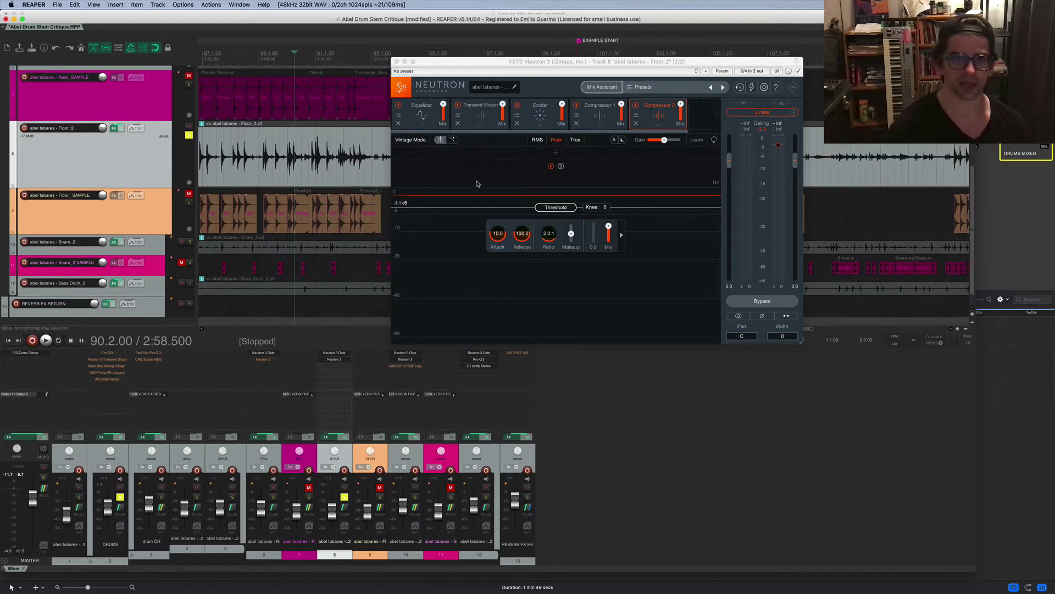
{"action": "left_click", "coordinate": [396, 62]}
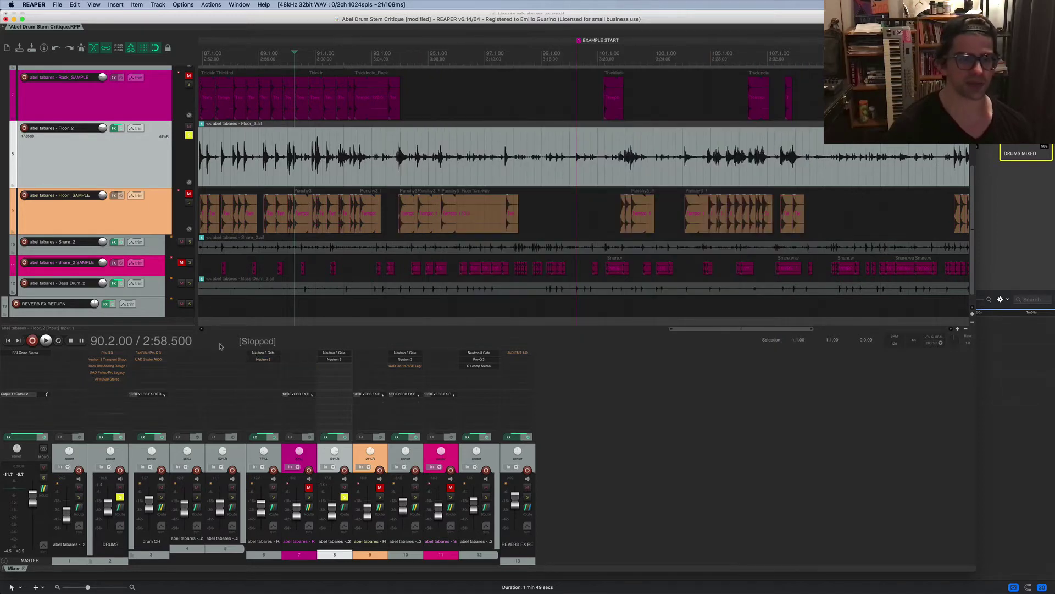
{"action": "scroll", "coordinate": [160, 510], "scroll_direction": "down", "scroll_amount": 1}
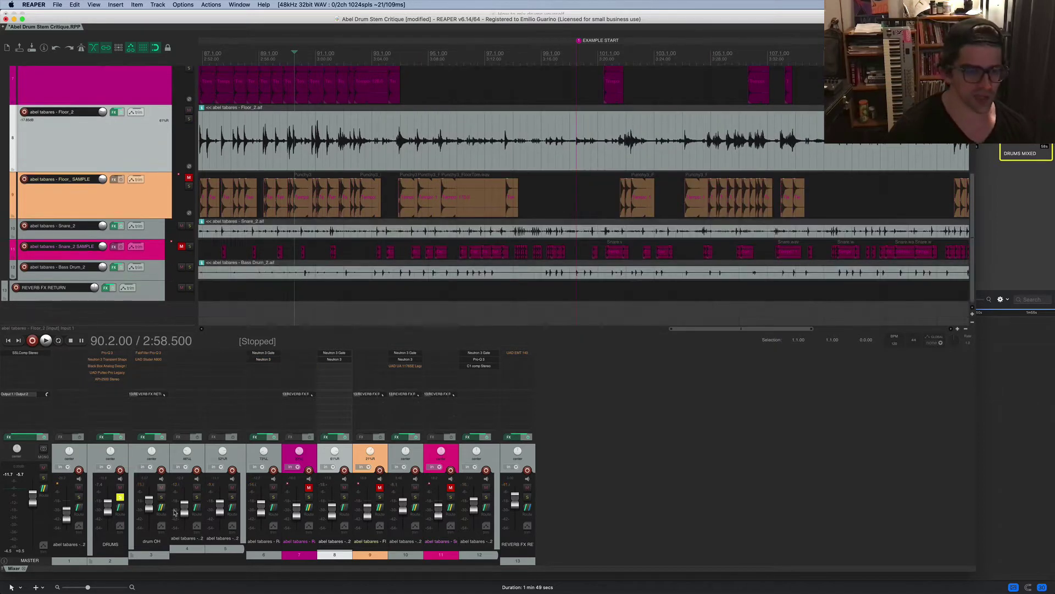
- Solo the drum OH folder and play the overhead mics briefly without effects
{"action": "left_click", "coordinate": [163, 498]}
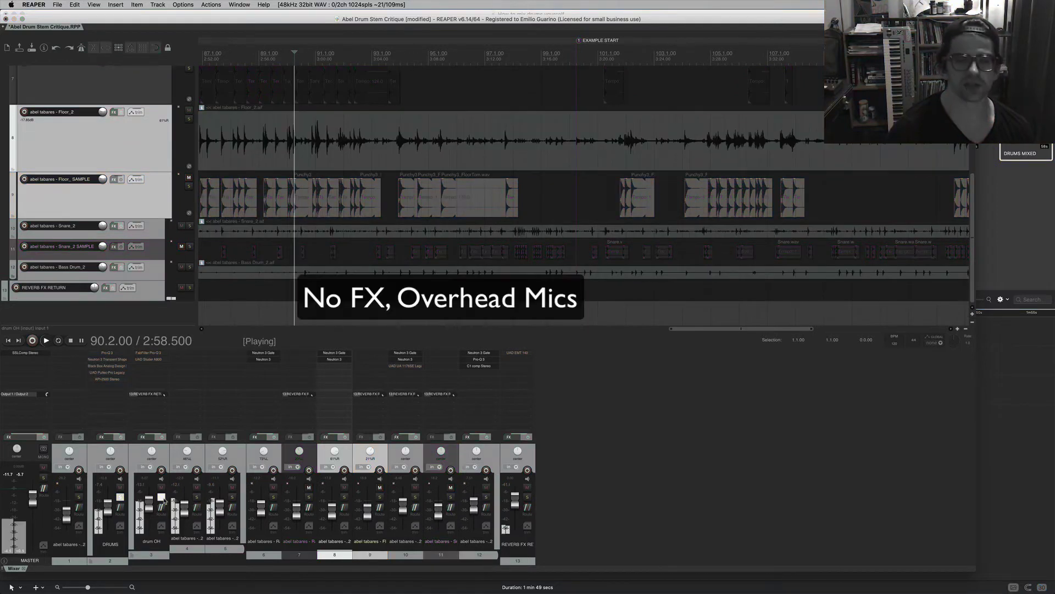
{"action": "key", "text": "space"}
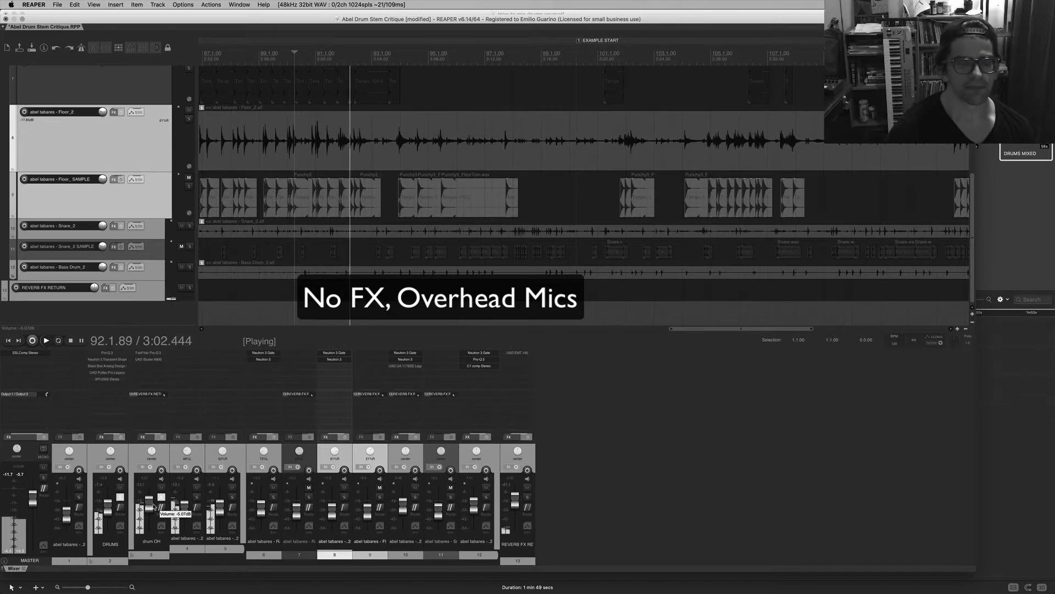
{"action": "key", "text": "space"}
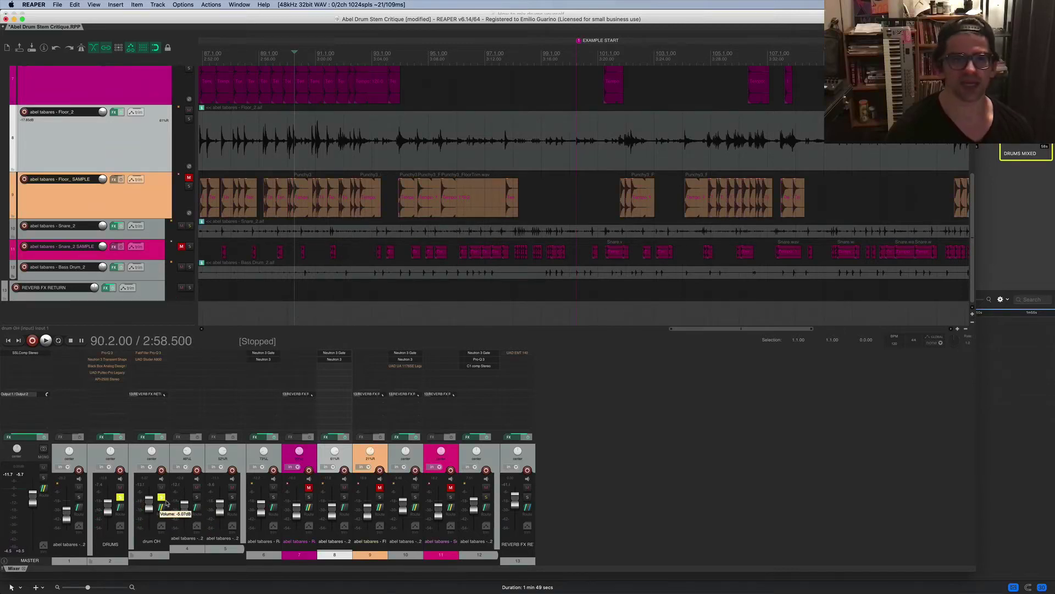
- Place the edit cursor at 73.3.00, earlier in the song, and play the soloed overheads from there
{"action": "scroll", "coordinate": [362, 156], "scroll_direction": "up", "scroll_amount": 5}
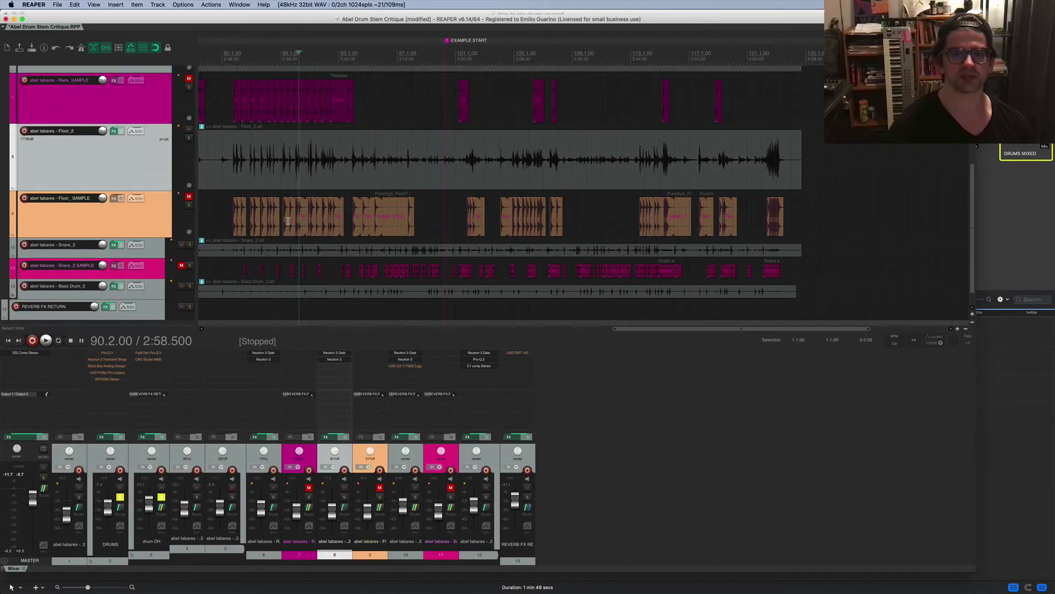
{"action": "scroll", "coordinate": [494, 260], "scroll_direction": "up", "scroll_amount": 1}
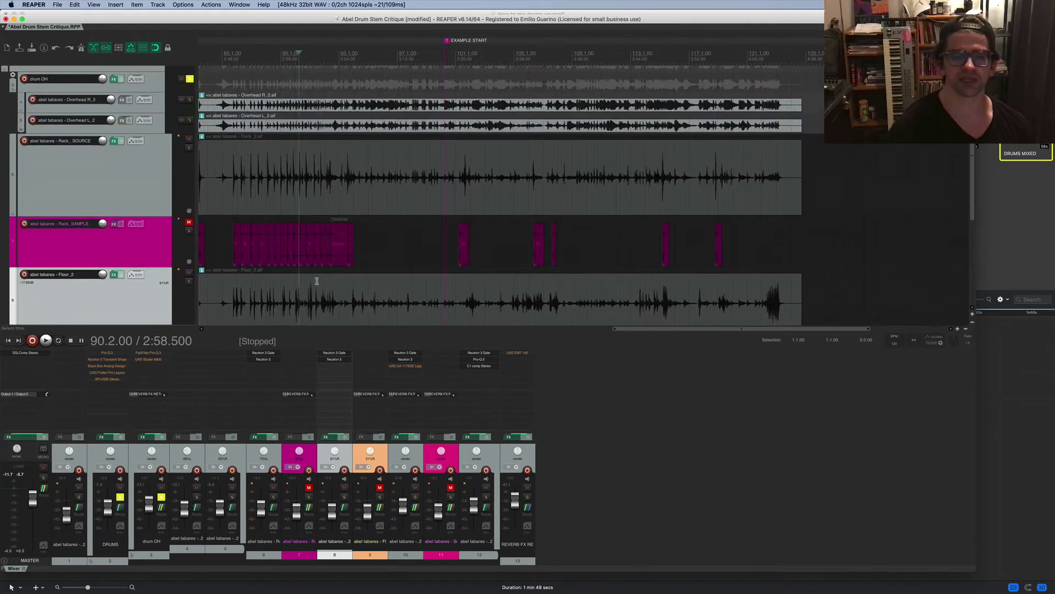
{"action": "scroll", "coordinate": [316, 281], "scroll_direction": "left", "scroll_amount": 5}
{"action": "scroll", "coordinate": [296, 275], "scroll_direction": "up", "scroll_amount": 3}
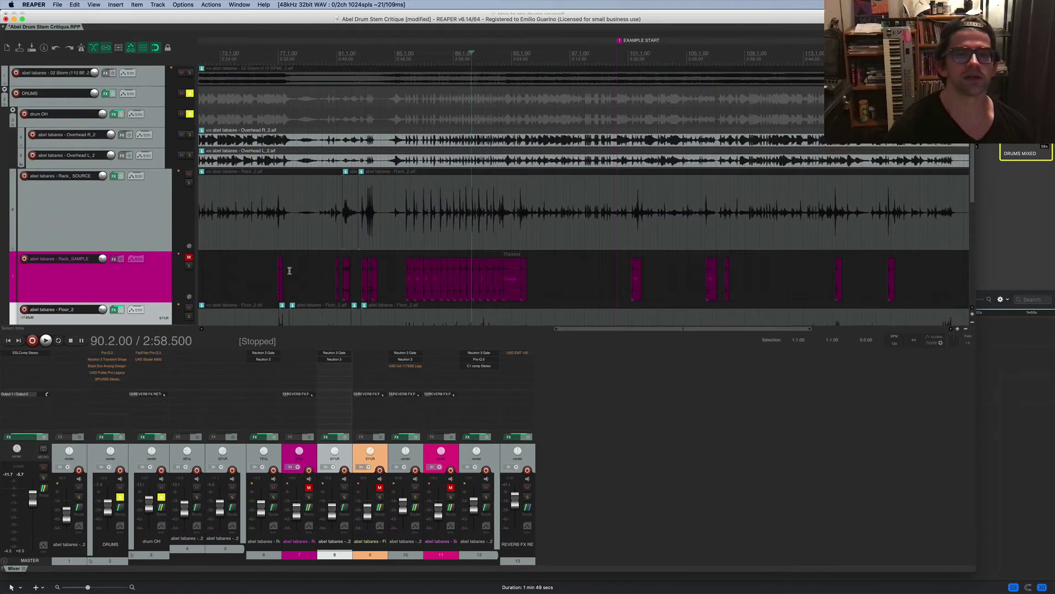
{"action": "left_click", "coordinate": [226, 160]}
{"action": "key", "text": "space"}
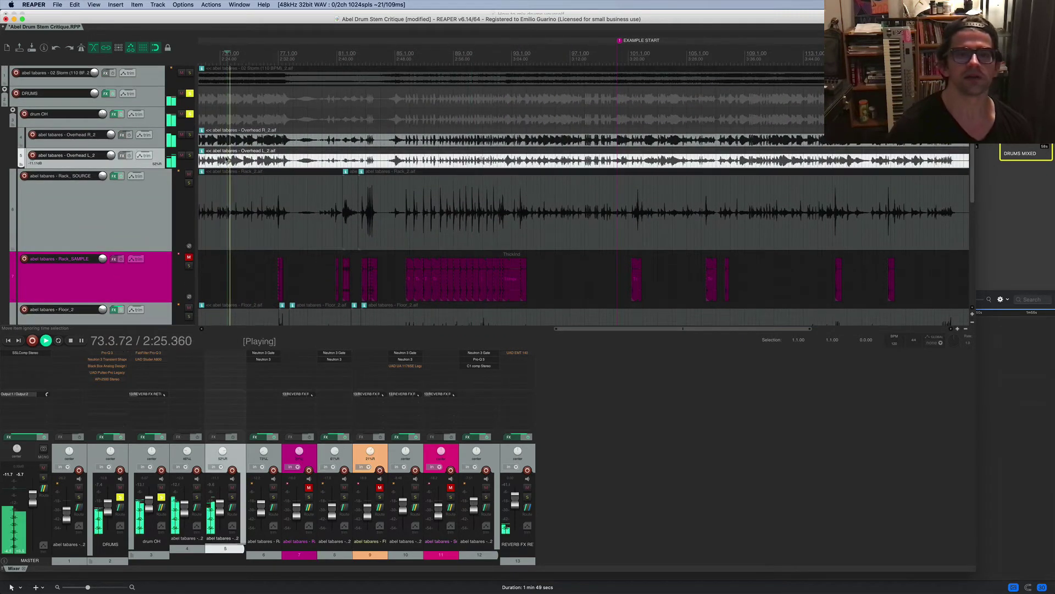
{"action": "scroll", "coordinate": [269, 308], "scroll_direction": "right", "scroll_amount": 2}
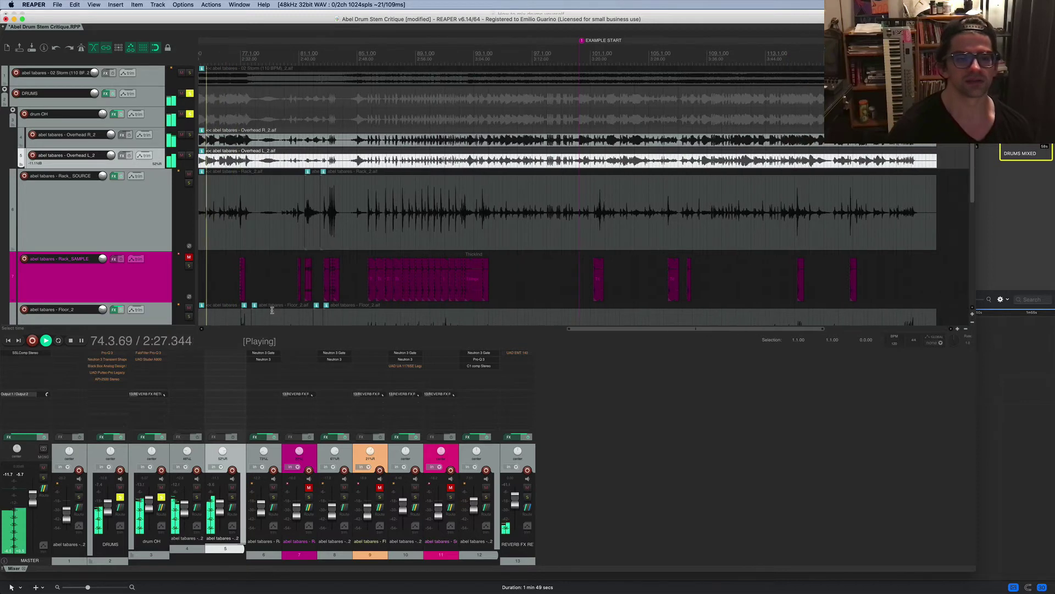
{"action": "scroll", "coordinate": [242, 232], "scroll_direction": "left", "scroll_amount": 5}
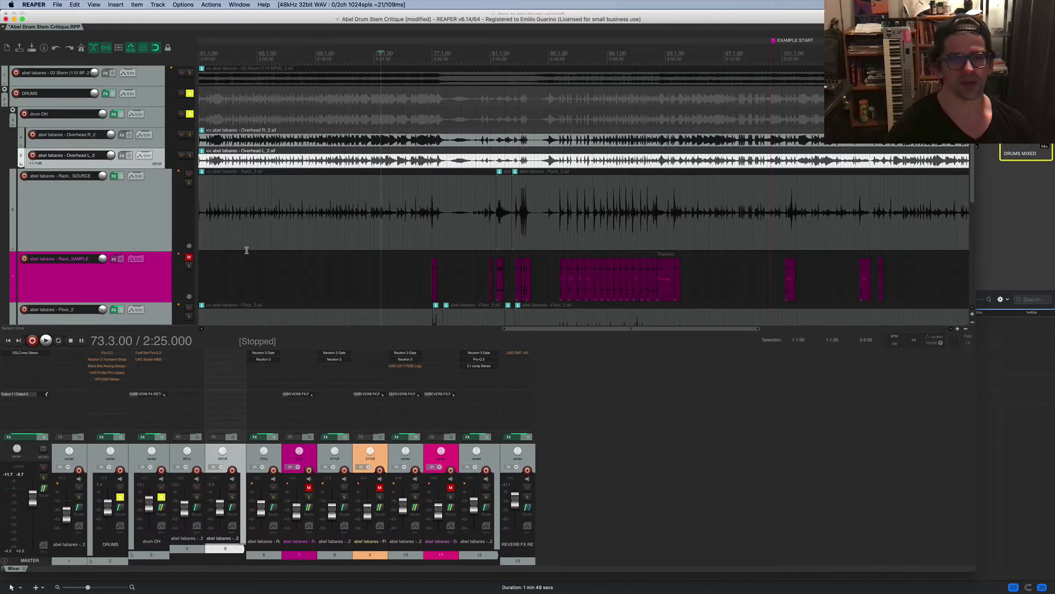
{"action": "key", "text": "space"}
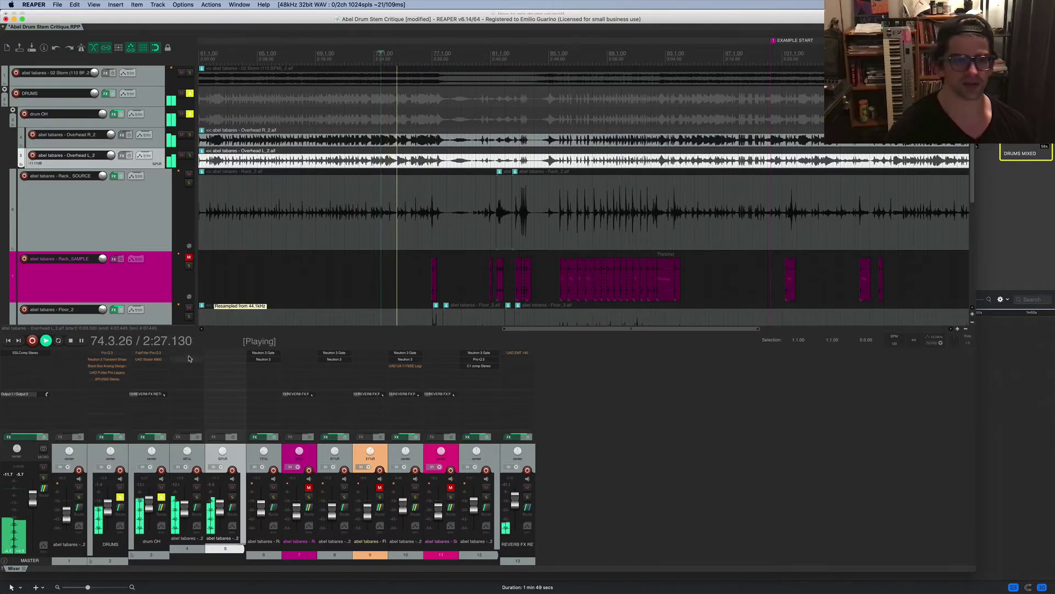
- Open Pro-Q 3 on the drum OH folder and audition its 2590 Hz cut in isolation during playback
{"action": "left_click", "coordinate": [148, 352]}
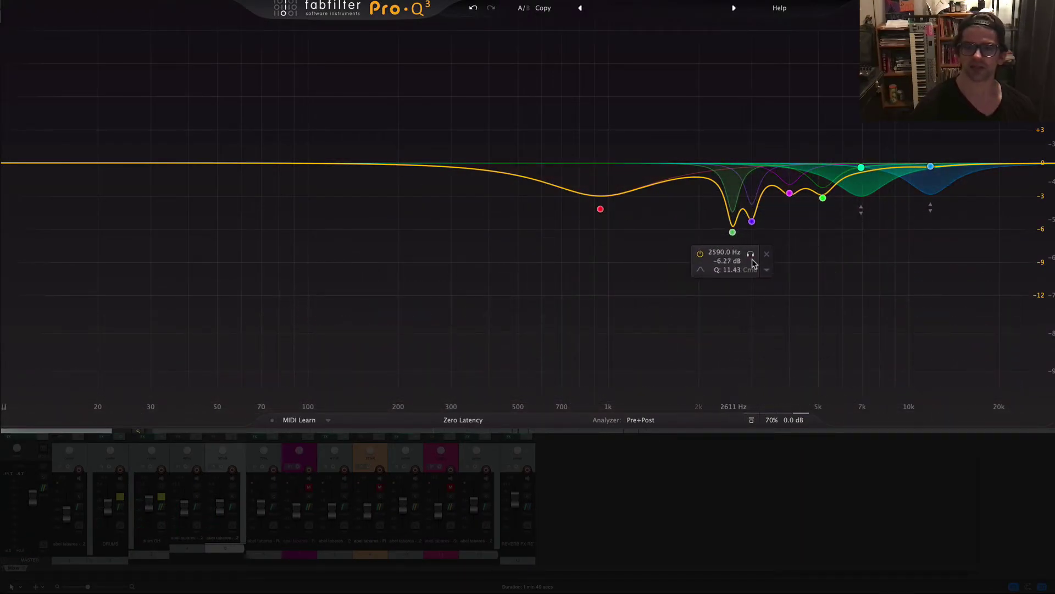
{"action": "left_click", "coordinate": [751, 256]}
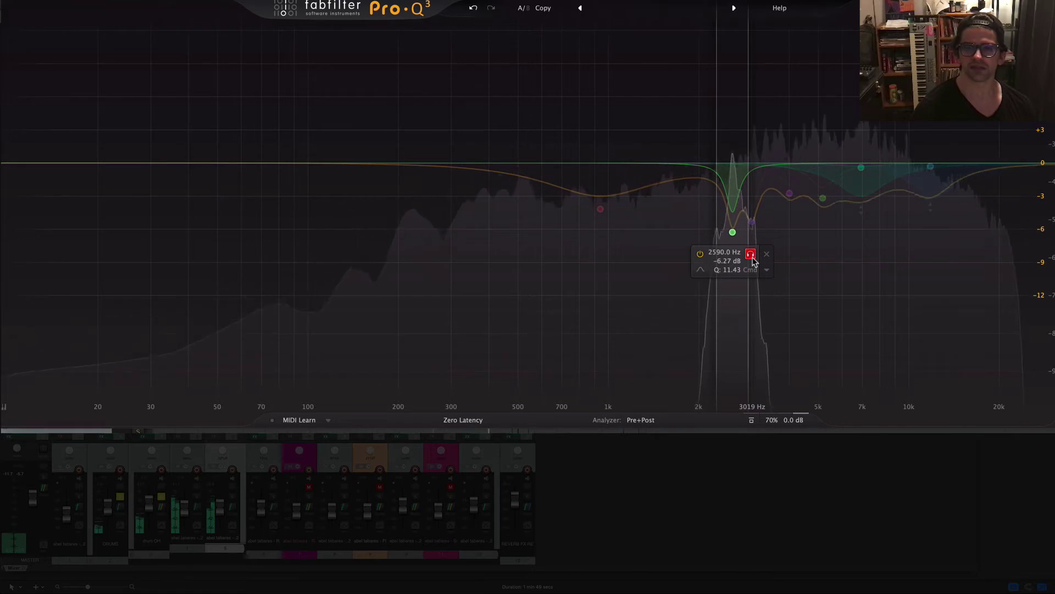
{"action": "left_click", "coordinate": [751, 254]}
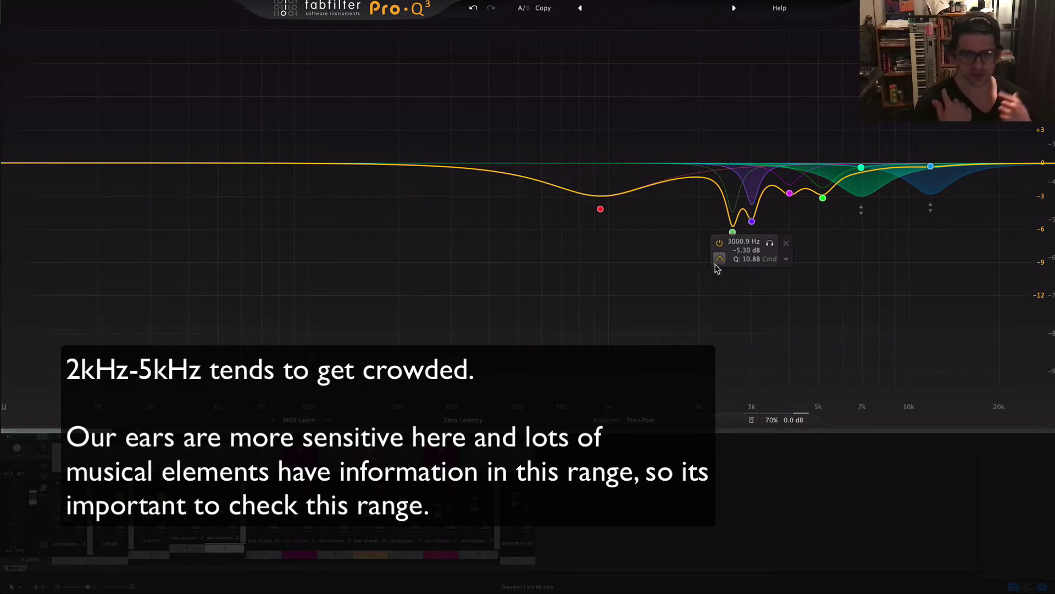
- Select the overheads' 6928.7 Hz dynamic band, audition it in isolation during playback, and stop
{"action": "mouse_move", "coordinate": [717, 266]}
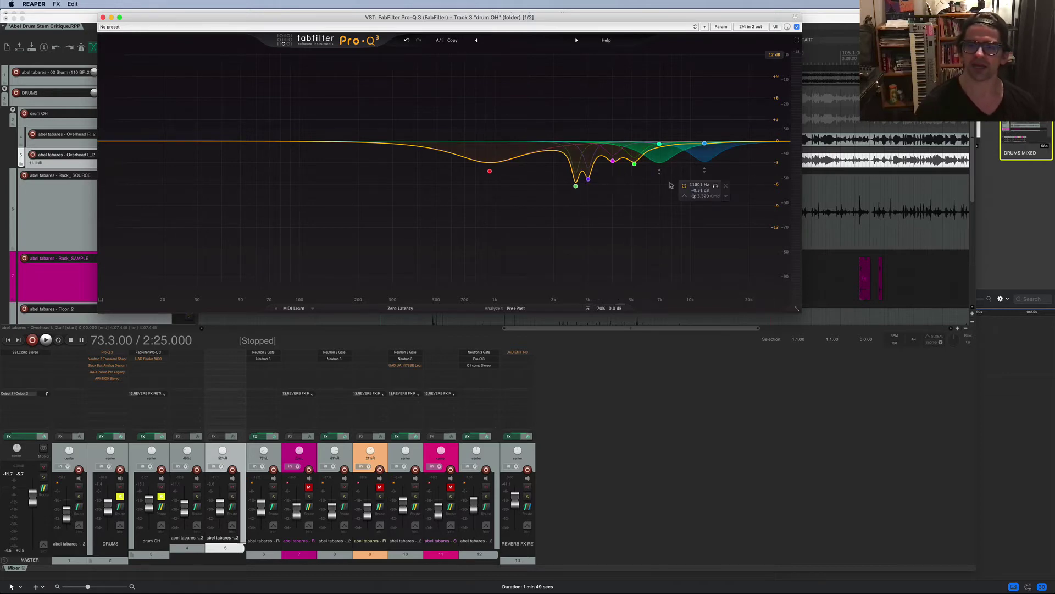
{"action": "left_click", "coordinate": [660, 145]}
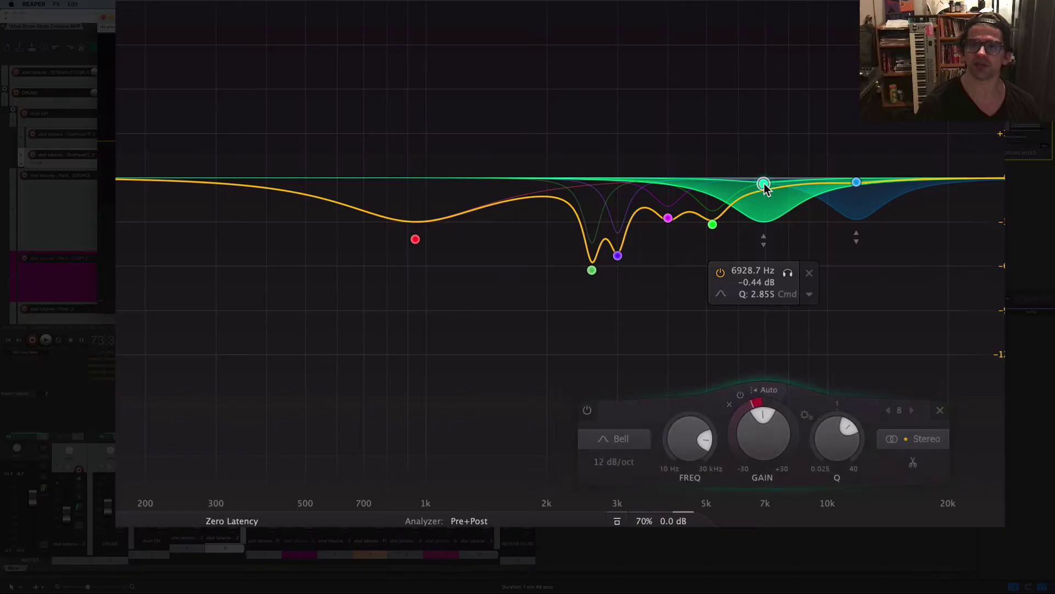
{"action": "key", "text": "space"}
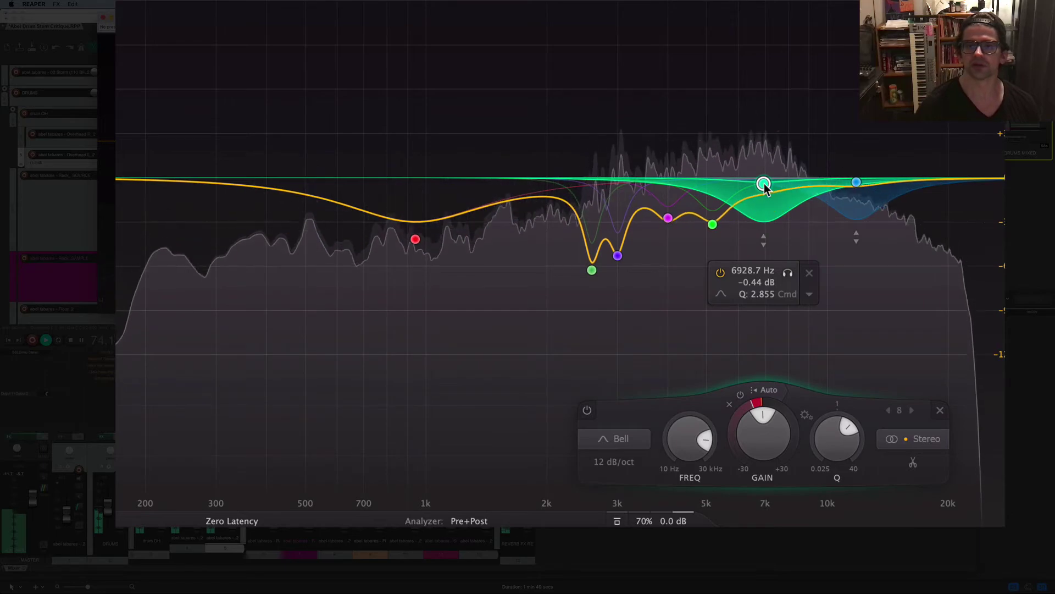
{"action": "left_click", "coordinate": [789, 273]}
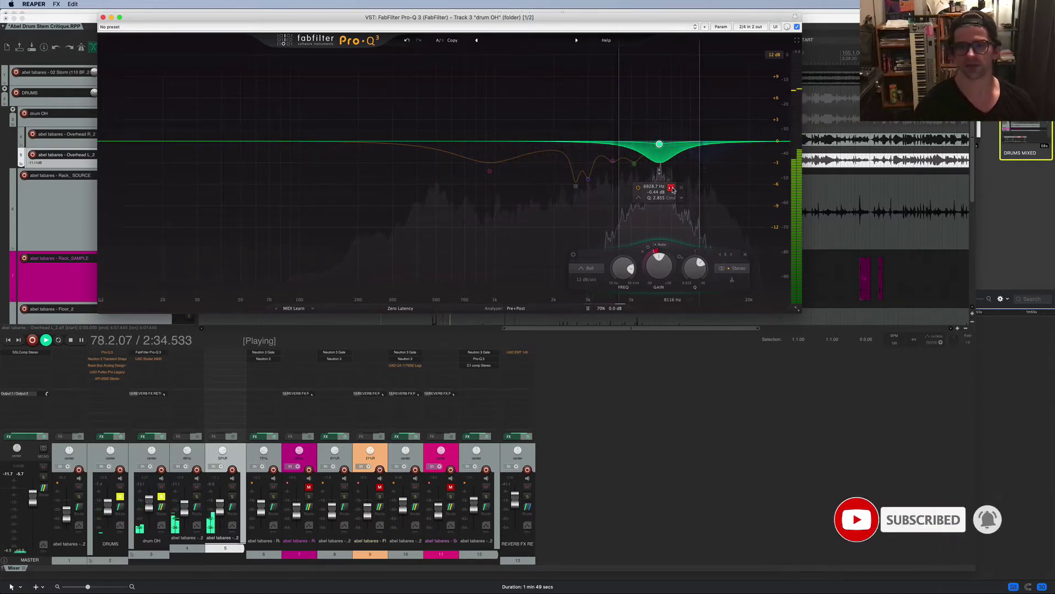
{"action": "left_click", "coordinate": [671, 187]}
{"action": "key", "text": "space"}
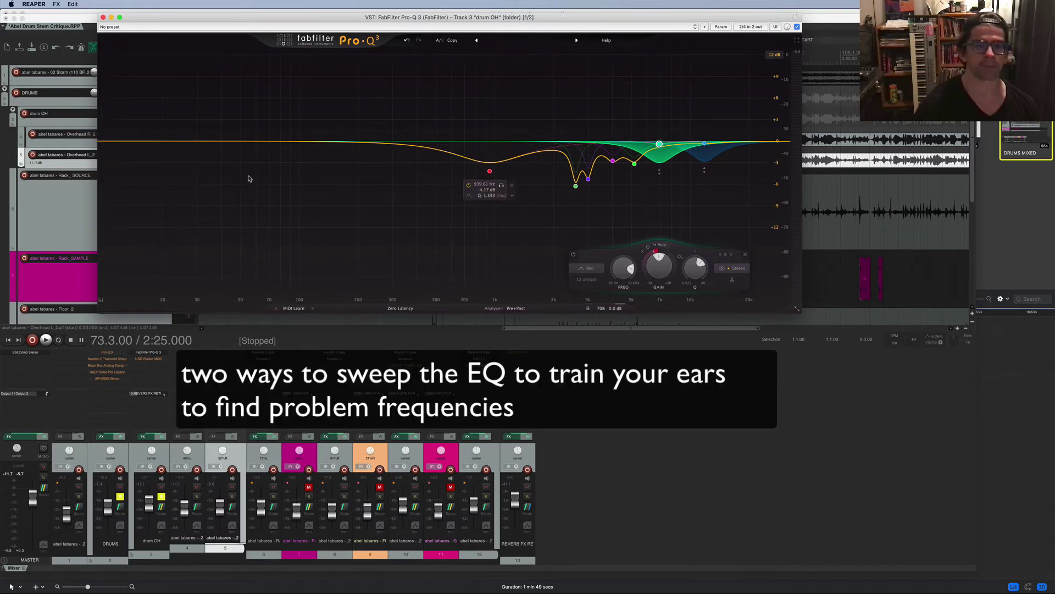
- Add a bell band at about 160 Hz, raise it to a boost near 106 Hz and sweep it upward during playback
{"action": "left_click_drag", "start_coordinate": [338, 143], "coordinate": [345, 205]}
{"action": "left_click", "coordinate": [362, 227]}
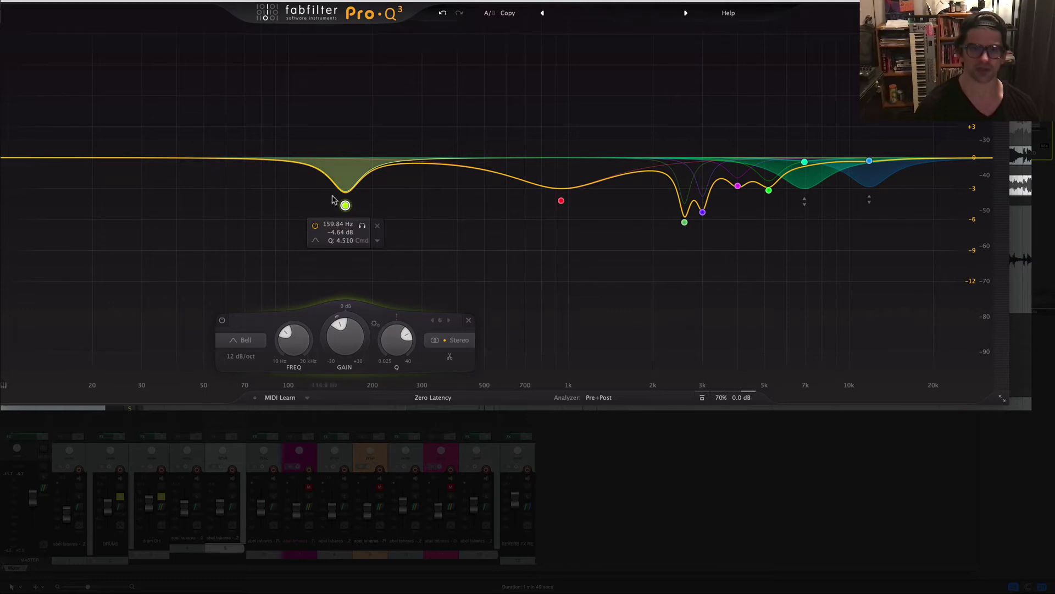
{"action": "left_click_drag", "start_coordinate": [346, 206], "coordinate": [295, 135]}
{"action": "key", "text": "space"}
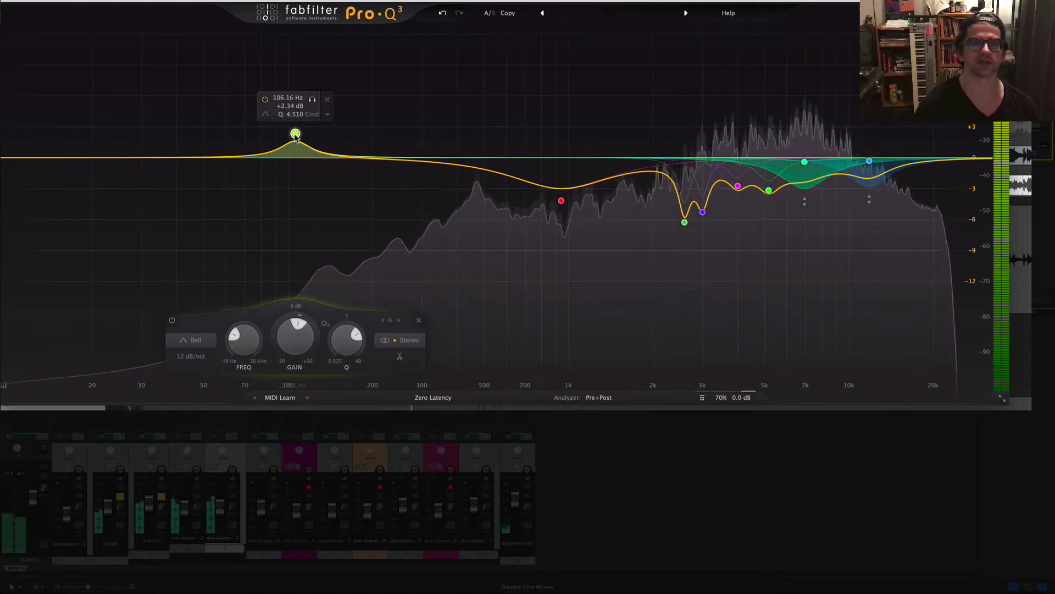
{"action": "left_click_drag", "start_coordinate": [291, 143], "coordinate": [524, 260]}
- Audition the test band in isolation on the overheads, sweep it from about 4270 Hz down to 160 Hz during playback, and stop
{"action": "left_click", "coordinate": [305, 222]}
{"action": "left_click_drag", "start_coordinate": [465, 230], "coordinate": [589, 226]}
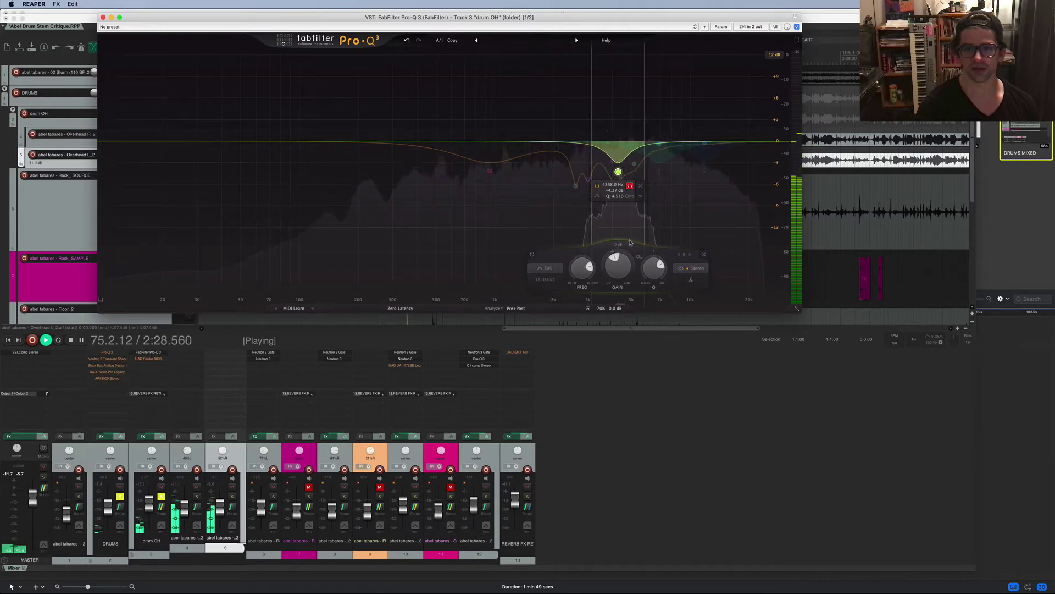
{"action": "left_click_drag", "start_coordinate": [631, 242], "coordinate": [628, 243]}
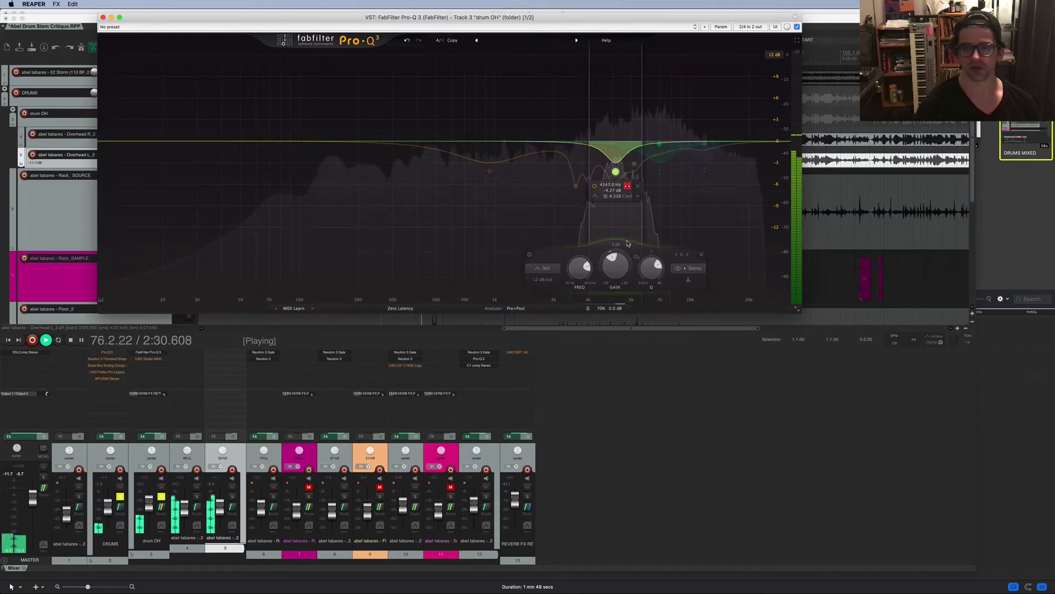
{"action": "left_click_drag", "start_coordinate": [628, 242], "coordinate": [399, 252]}
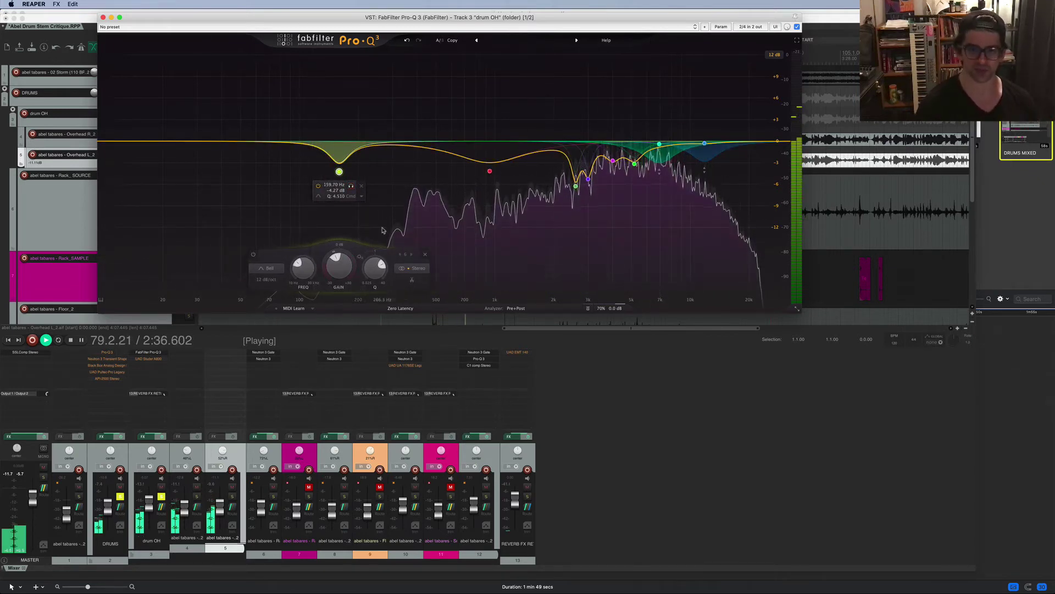
{"action": "key", "text": "space"}
{"action": "mouse_move", "coordinate": [340, 147]}
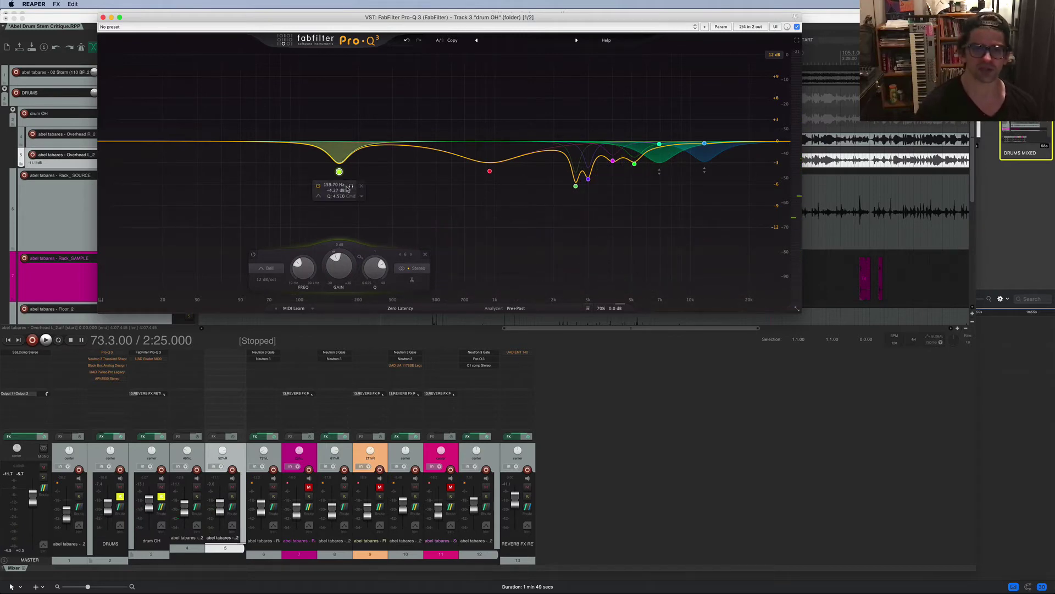
- Boost the test band to about +6 dB at 225 Hz, sweep it up to about 2600 Hz during playback, and stop
{"action": "left_click_drag", "start_coordinate": [339, 172], "coordinate": [369, 96]}
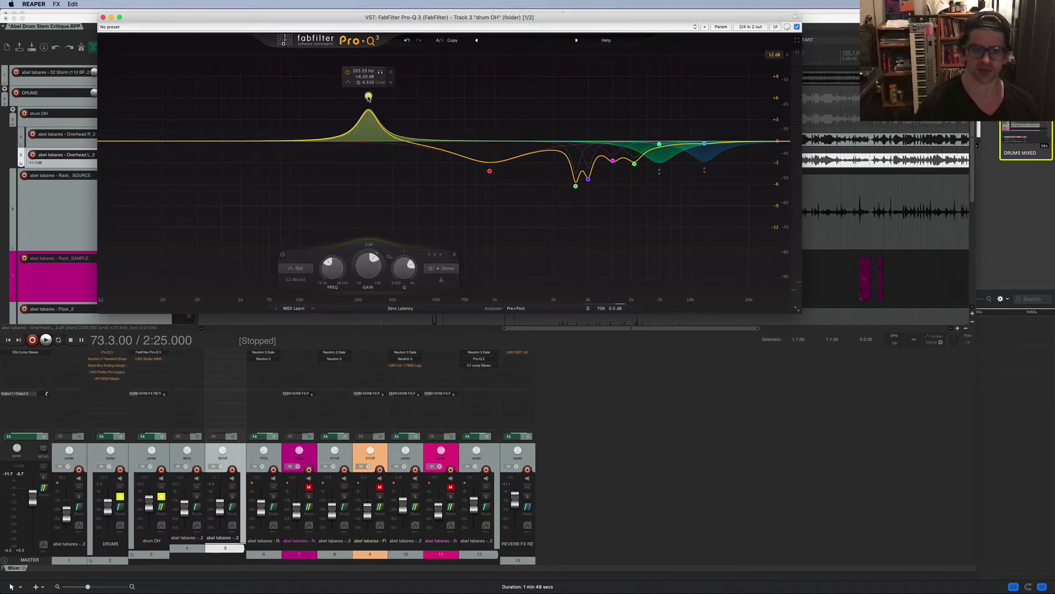
{"action": "key", "text": "space"}
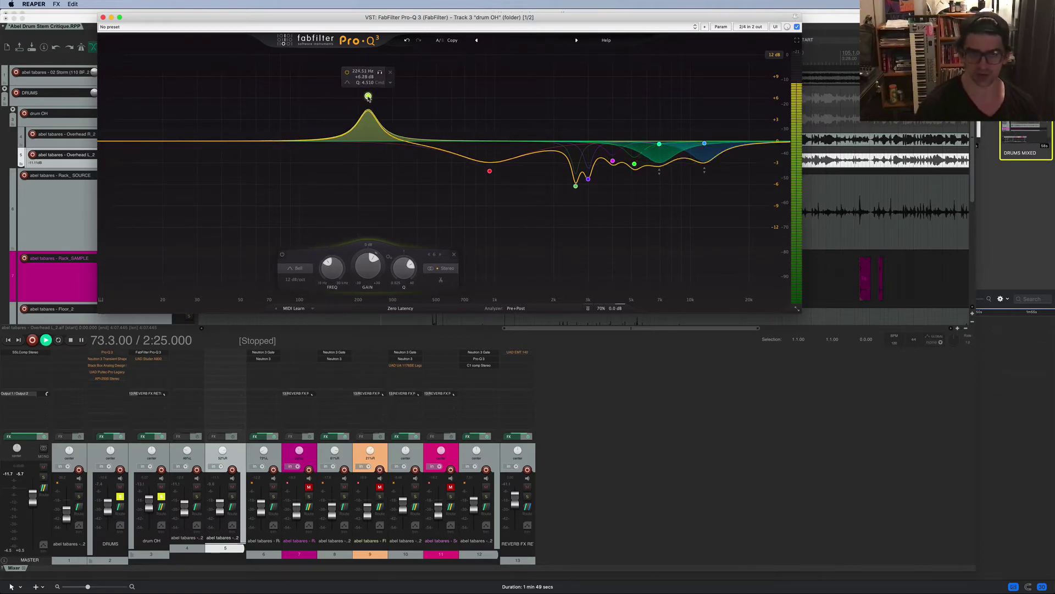
{"action": "left_click_drag", "start_coordinate": [369, 97], "coordinate": [567, 94]}
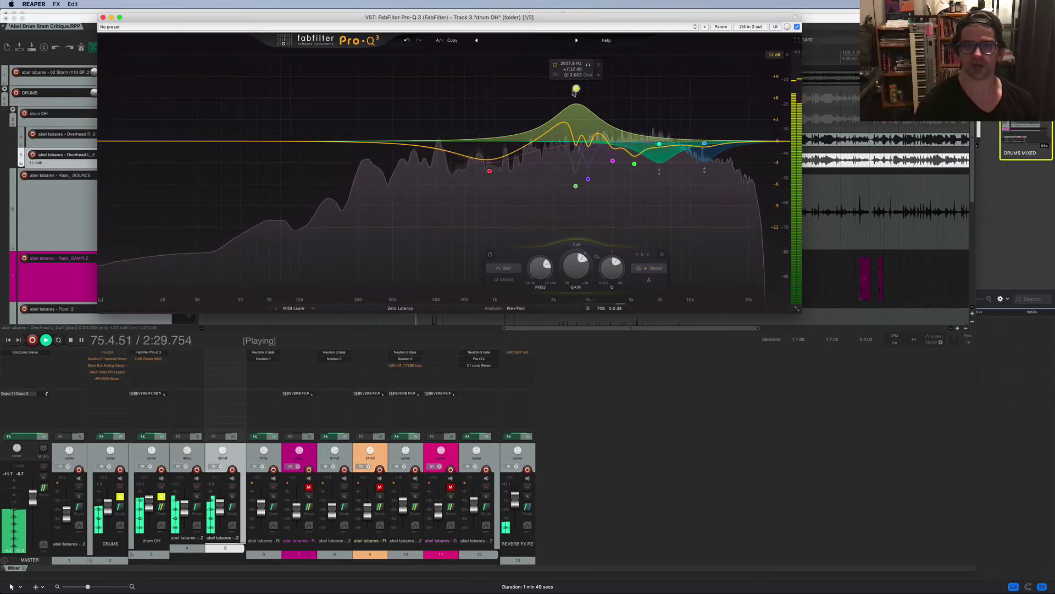
{"action": "key", "text": "space"}
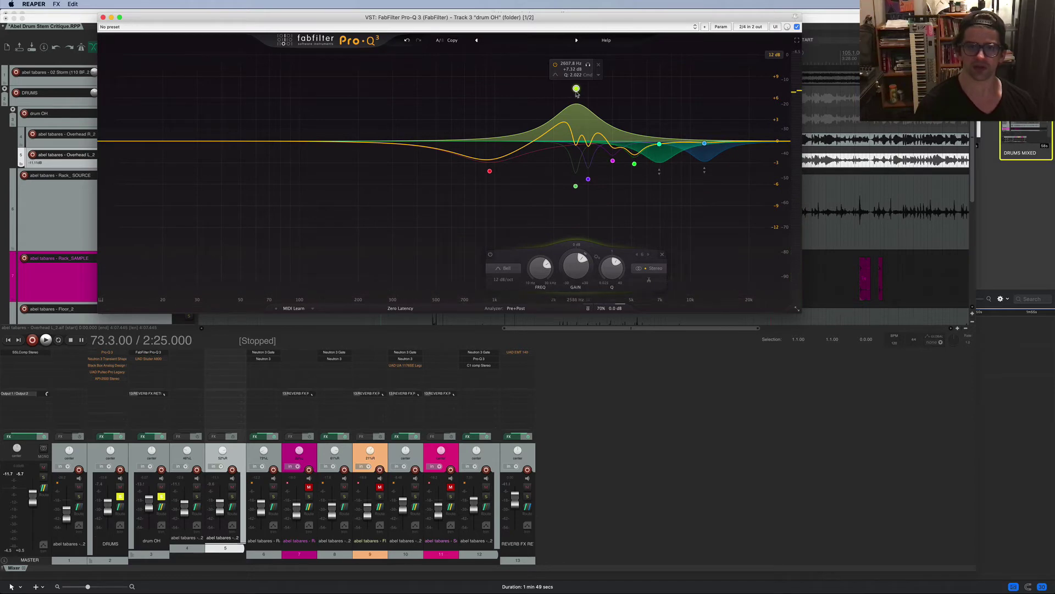
- Turn the test band near 2600 Hz down to a cut and remove the band from the overhead EQ
{"action": "left_click_drag", "start_coordinate": [576, 266], "coordinate": [574, 320]}
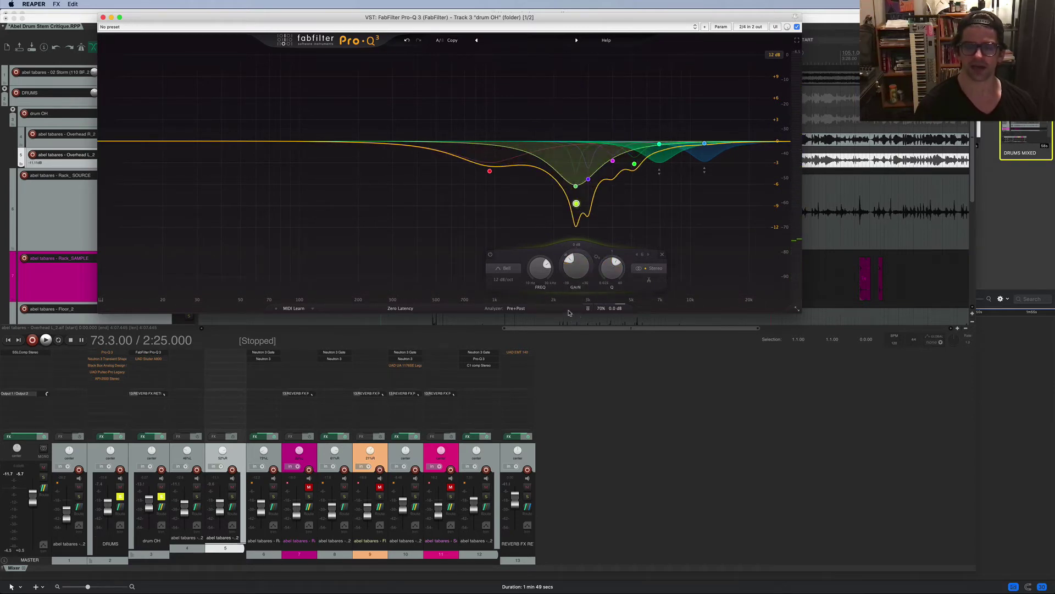
{"action": "left_click", "coordinate": [664, 255]}
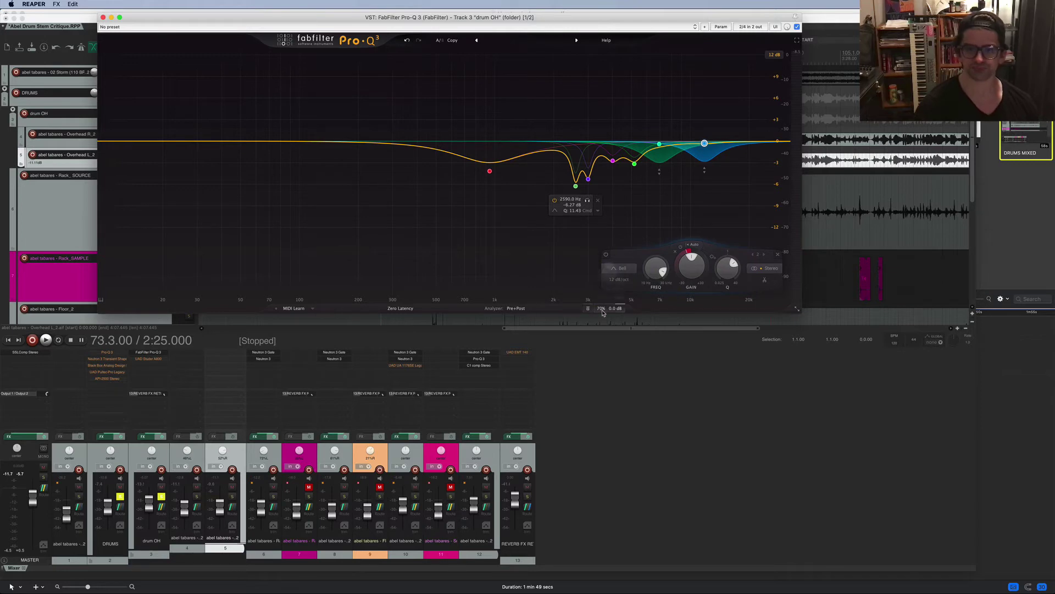
- Set the overhead EQ's gain scale to 100%, then lower it and readjust it to 70% while playing, and stop playback
{"action": "mouse_move", "coordinate": [603, 313]}
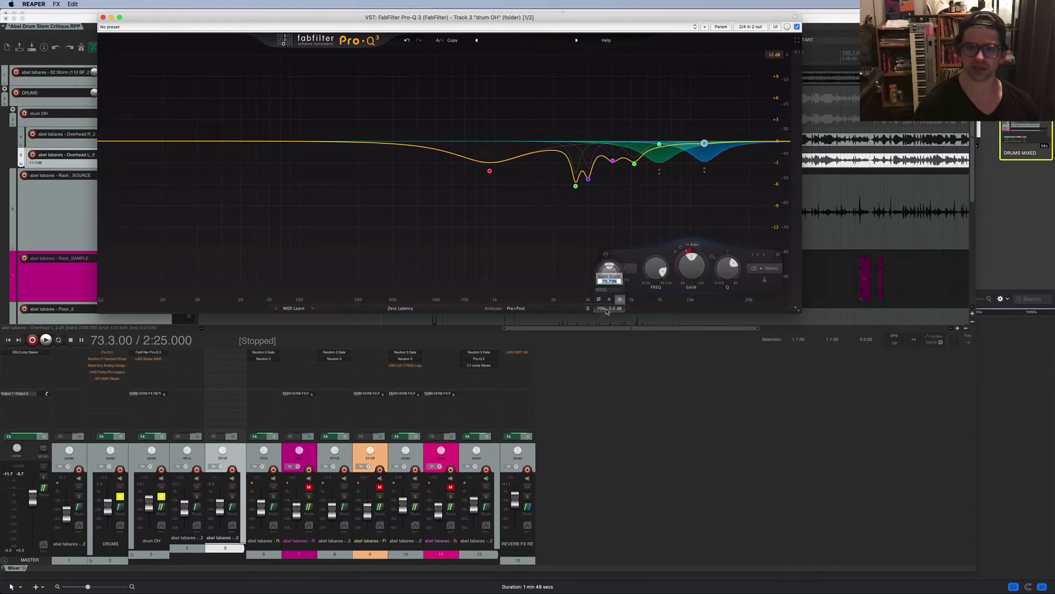
{"action": "type", "text": "0"}
{"action": "key", "text": "Return"}
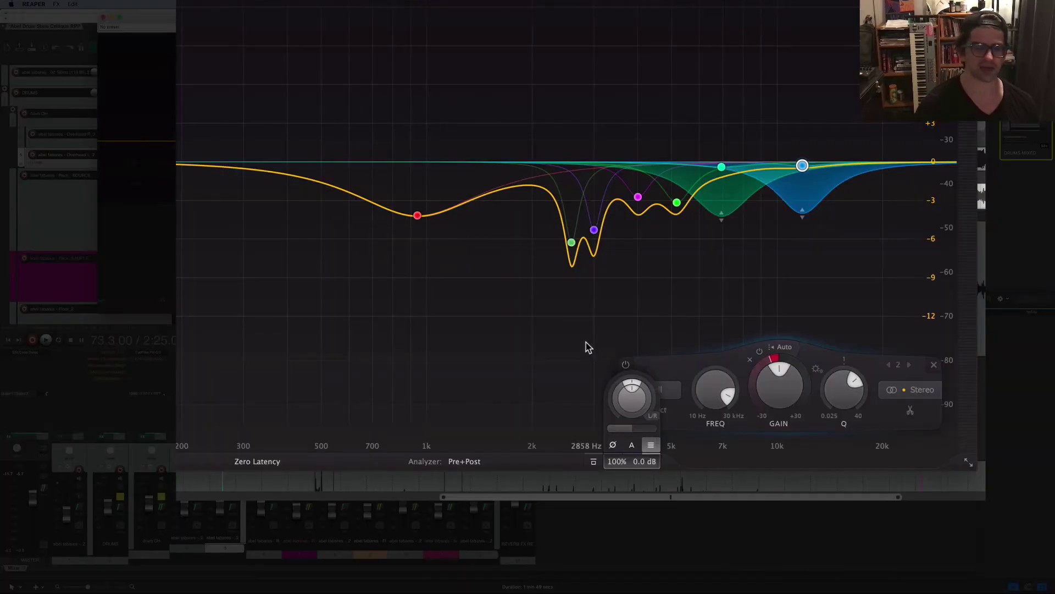
{"action": "left_click_drag", "start_coordinate": [621, 466], "coordinate": [612, 496]}
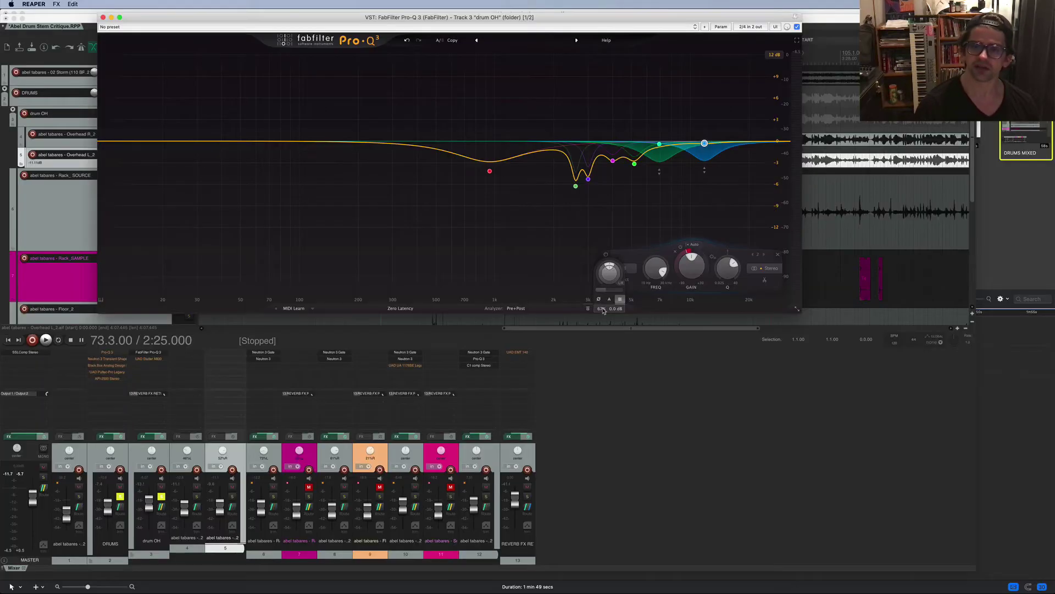
{"action": "key", "text": "space"}
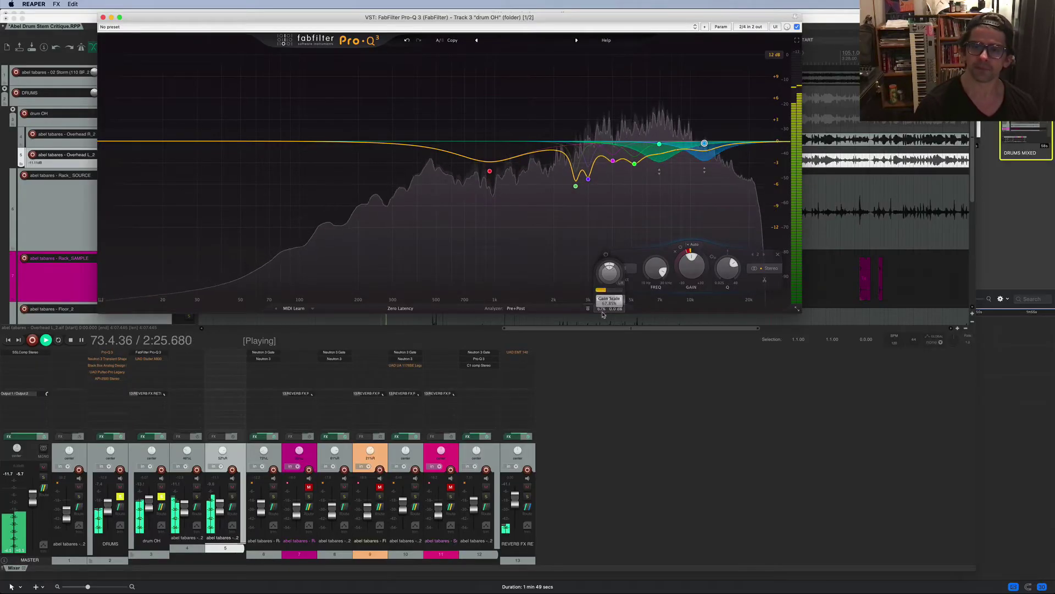
{"action": "left_click_drag", "start_coordinate": [604, 316], "coordinate": [609, 308]}
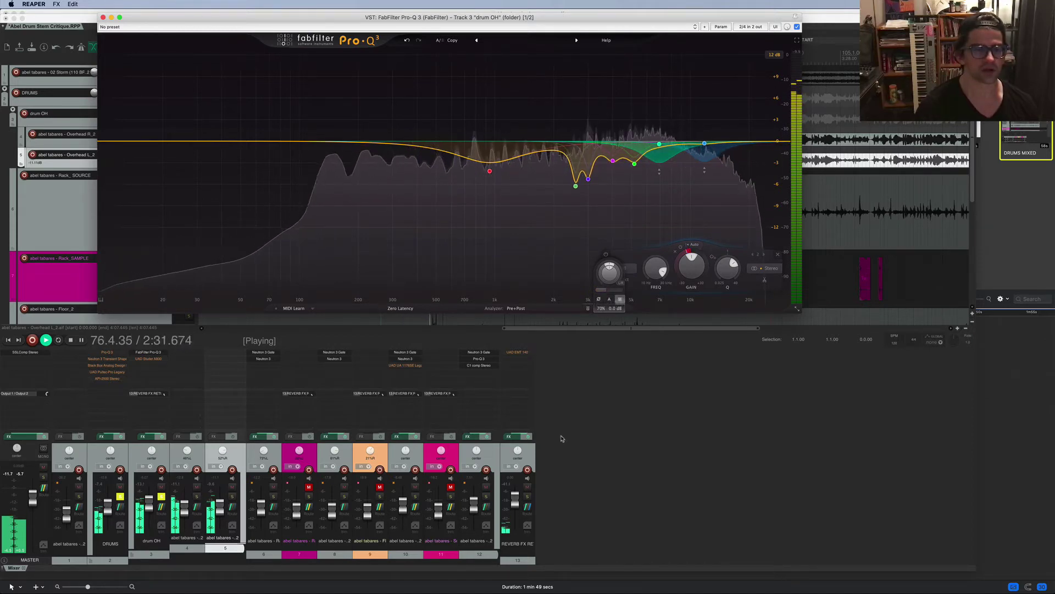
{"action": "key", "text": "space"}
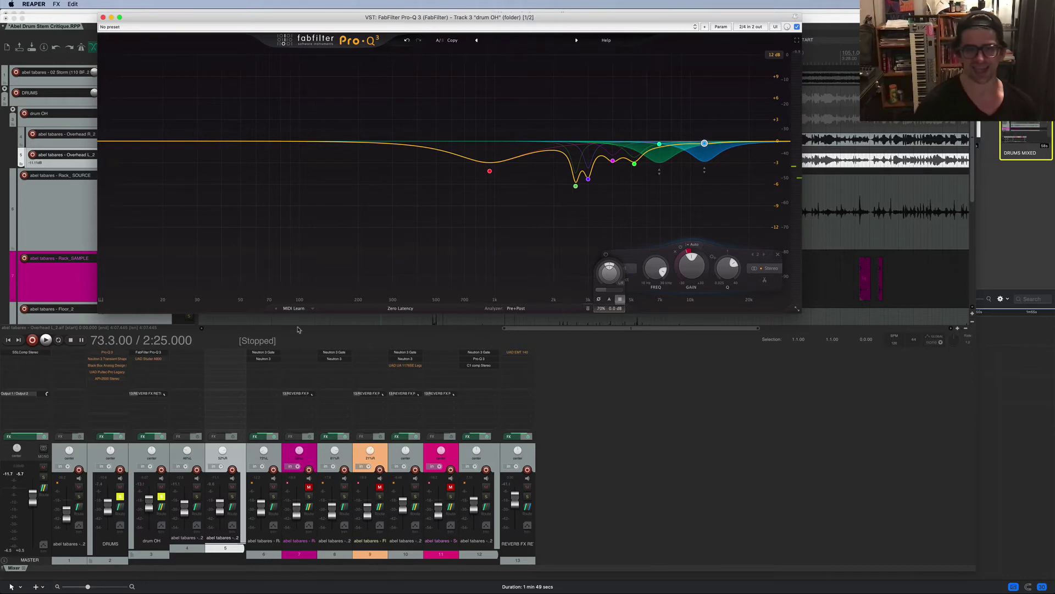
- Open the UAD Studer A800 on the drum OH folder and bypass and re-enable it during playback to compare
{"action": "left_click", "coordinate": [145, 361]}
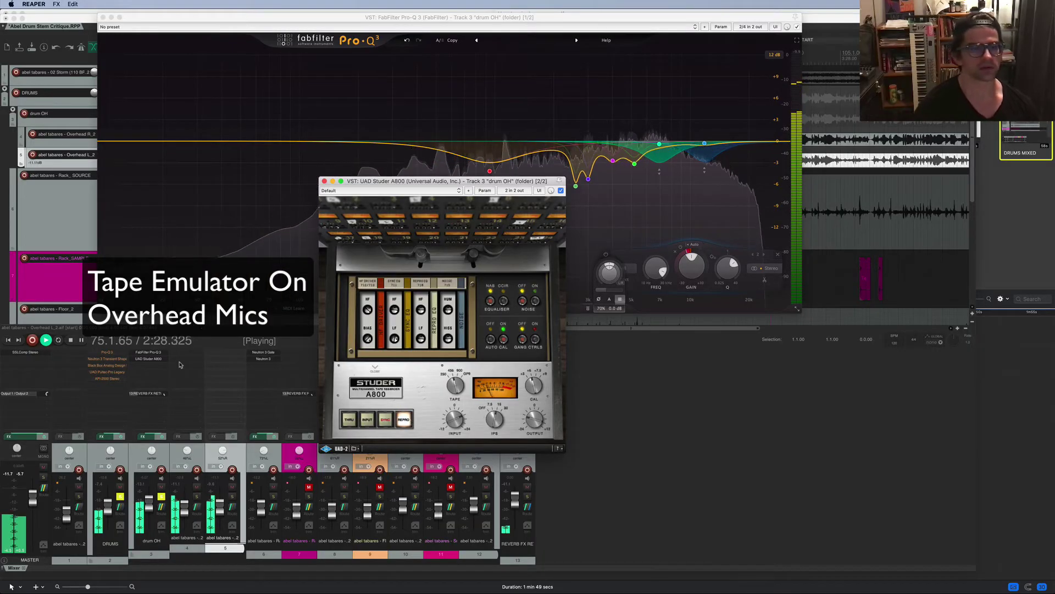
{"action": "left_click", "coordinate": [143, 360], "text": "shift"}
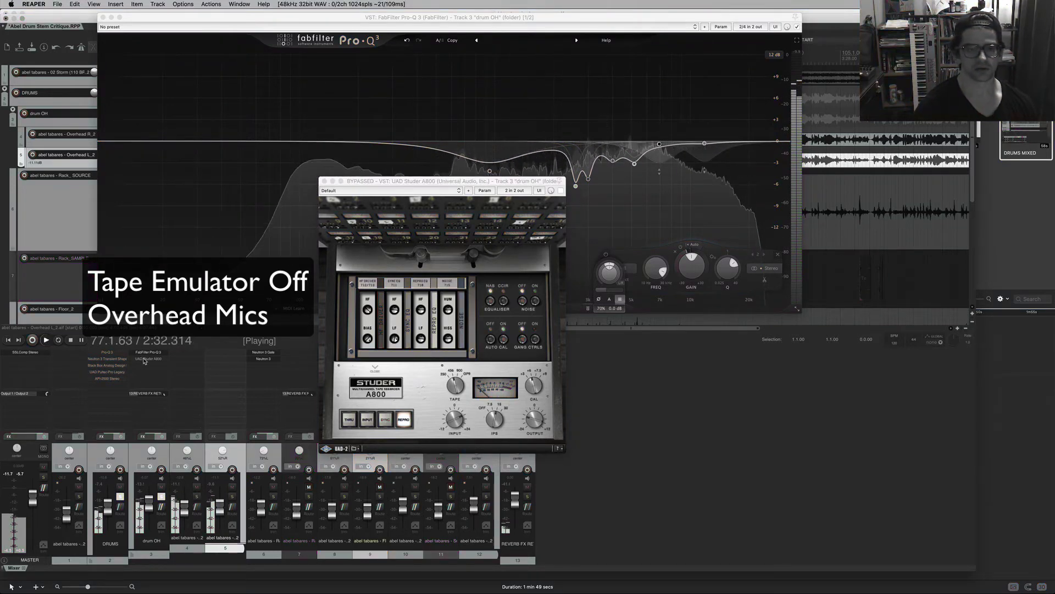
{"action": "left_click", "coordinate": [143, 360], "text": "shift"}
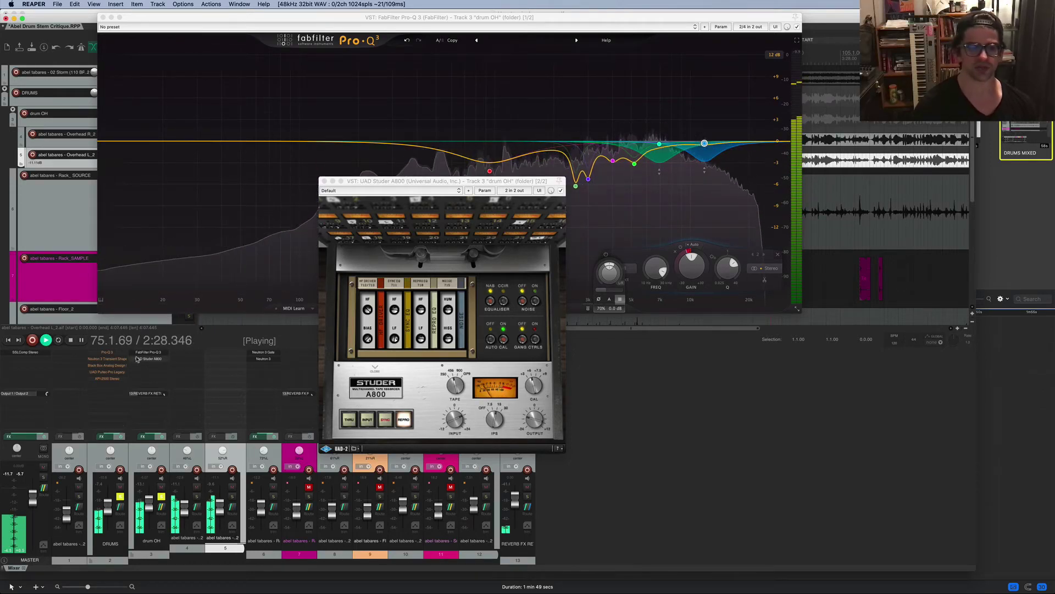
- Compare the full mix with the Studer A800 bypassed and enabled, leave it enabled, stop playback and close the plug-in windows
{"action": "left_click", "coordinate": [367, 317]}
{"action": "key", "text": "space"}
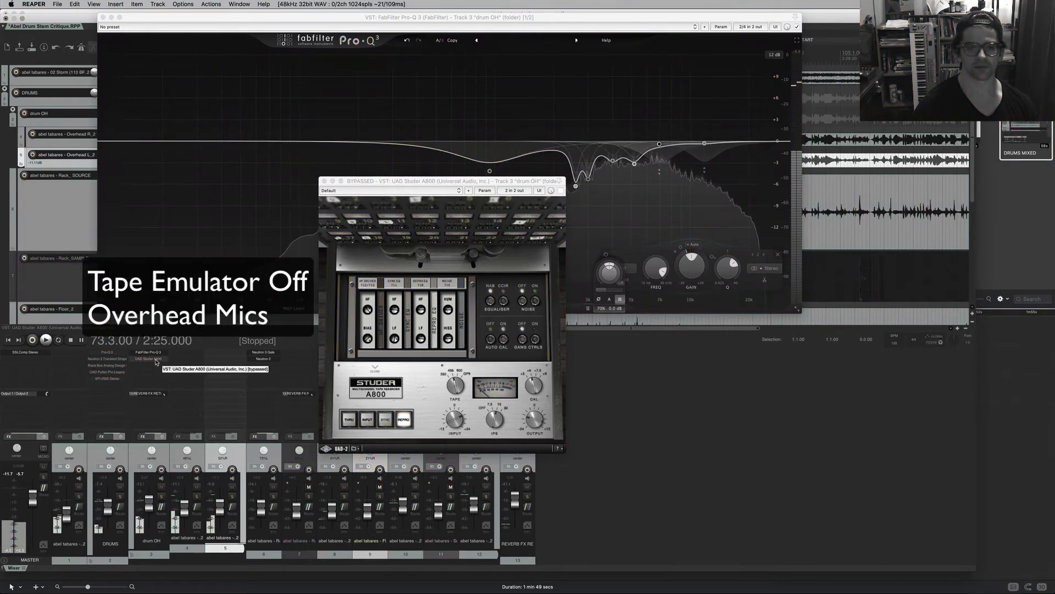
{"action": "key", "text": "space"}
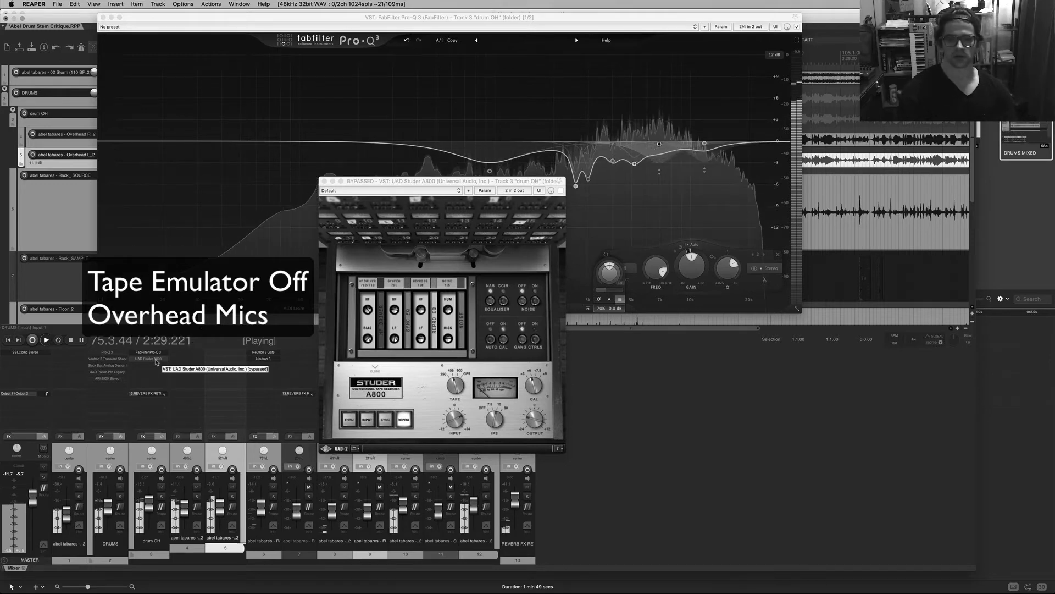
{"action": "left_click", "coordinate": [156, 360], "text": "ctrl"}
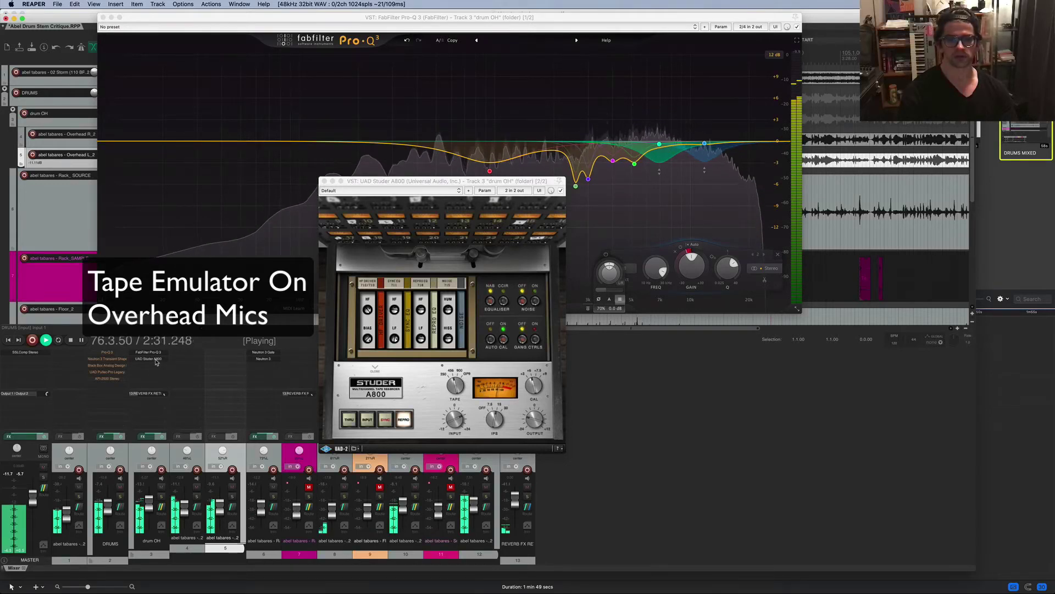
{"action": "key", "text": "space"}
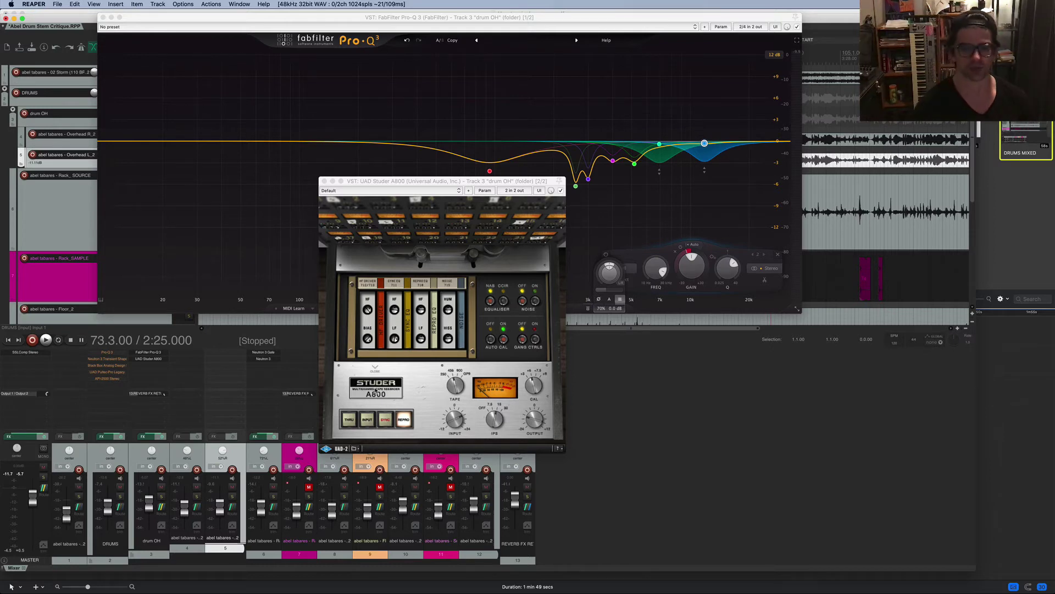
{"action": "key", "text": "Escape"}
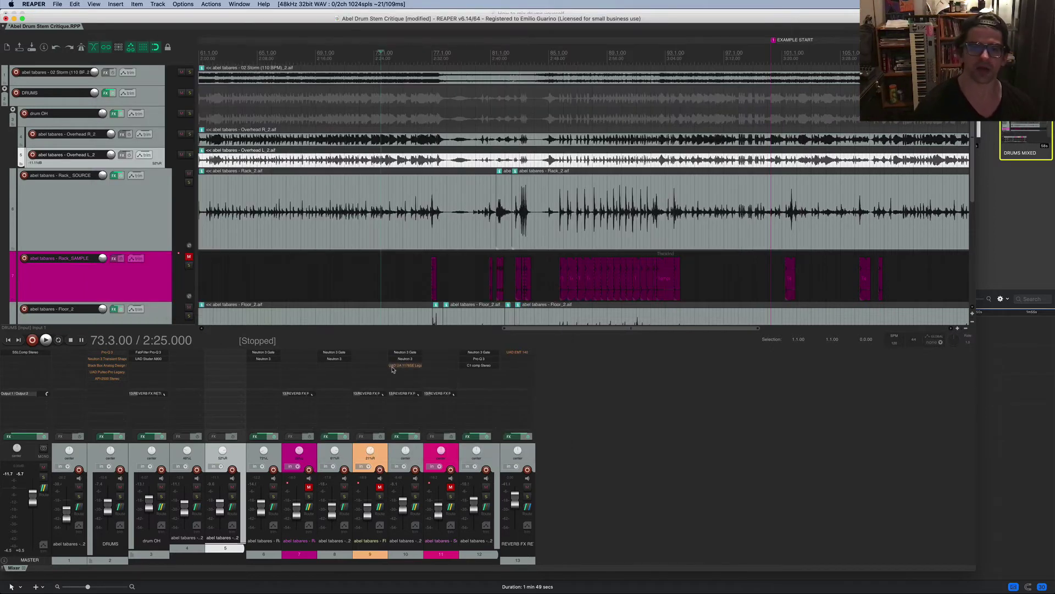
- Play the soloed snare track and open its UAD UA 1176SE Legacy compressor, with the compressor enabled
{"action": "key", "text": "space"}
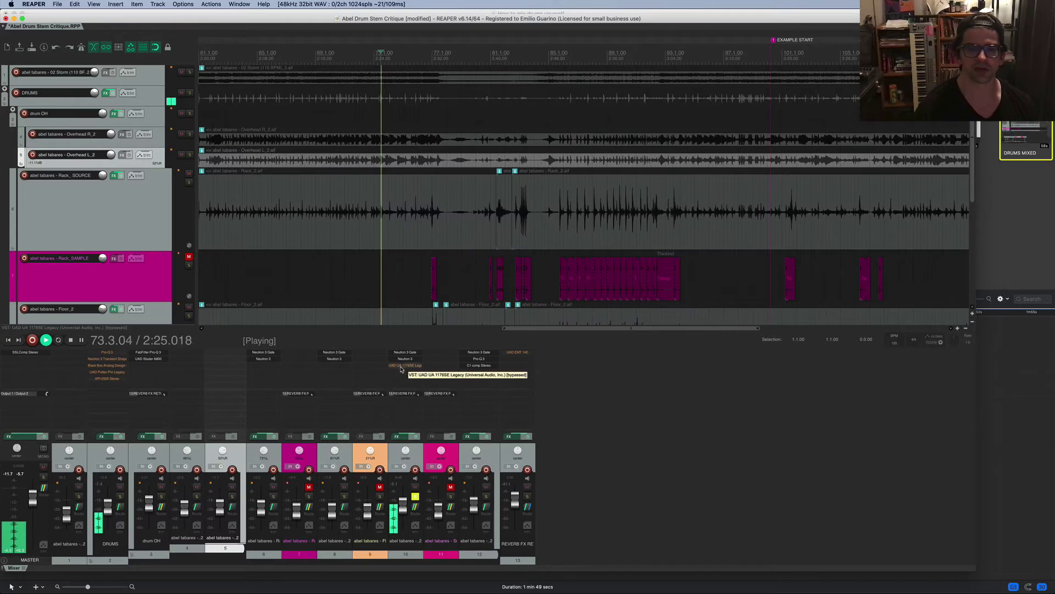
{"action": "scroll", "coordinate": [479, 113], "scroll_direction": "down", "scroll_amount": 2}
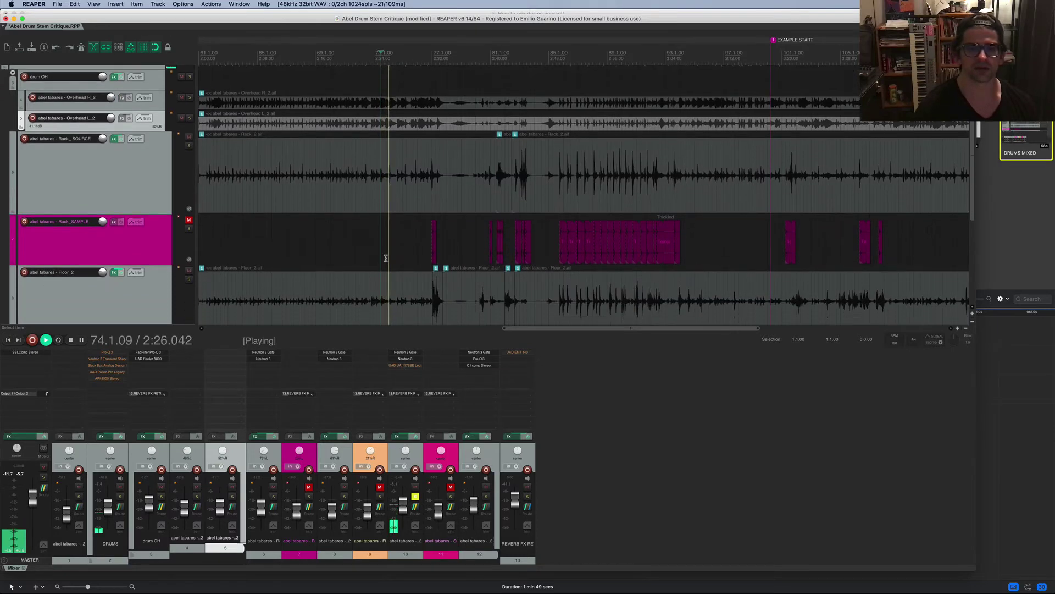
{"action": "left_click", "coordinate": [404, 366]}
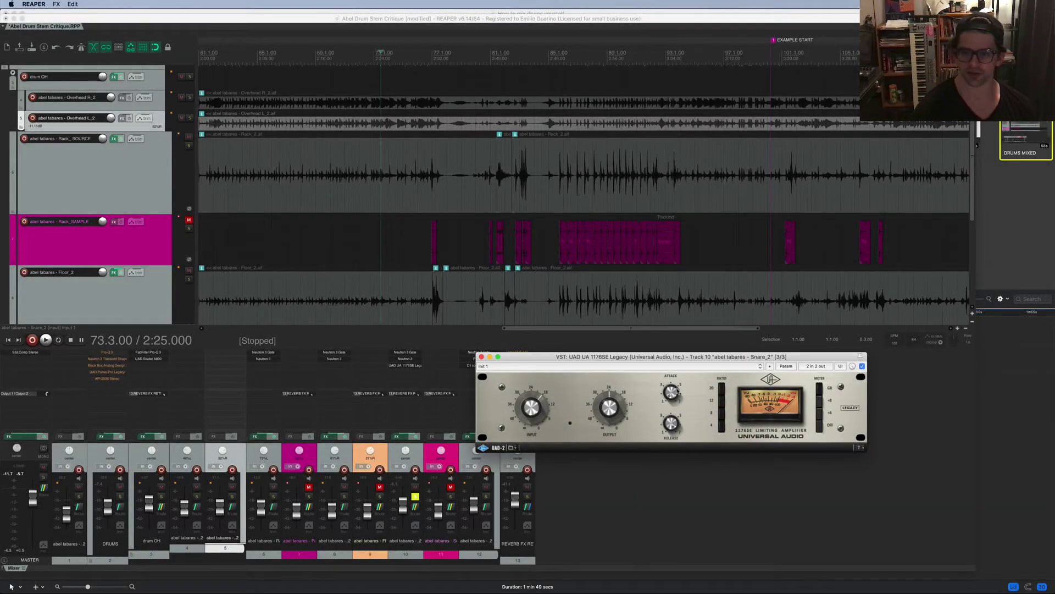
{"action": "key", "text": "space"}
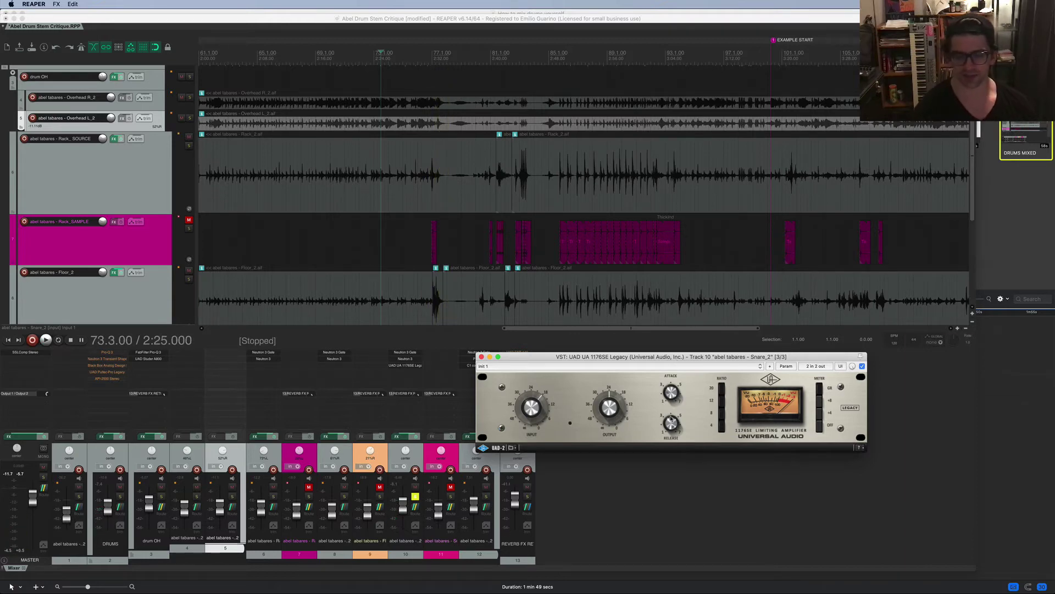
- Unsolo the snare, compare the full mix with its 1176SE enabled and bypassed, leave it enabled and close the compressor
{"action": "left_click", "coordinate": [416, 498]}
{"action": "key", "text": "space"}
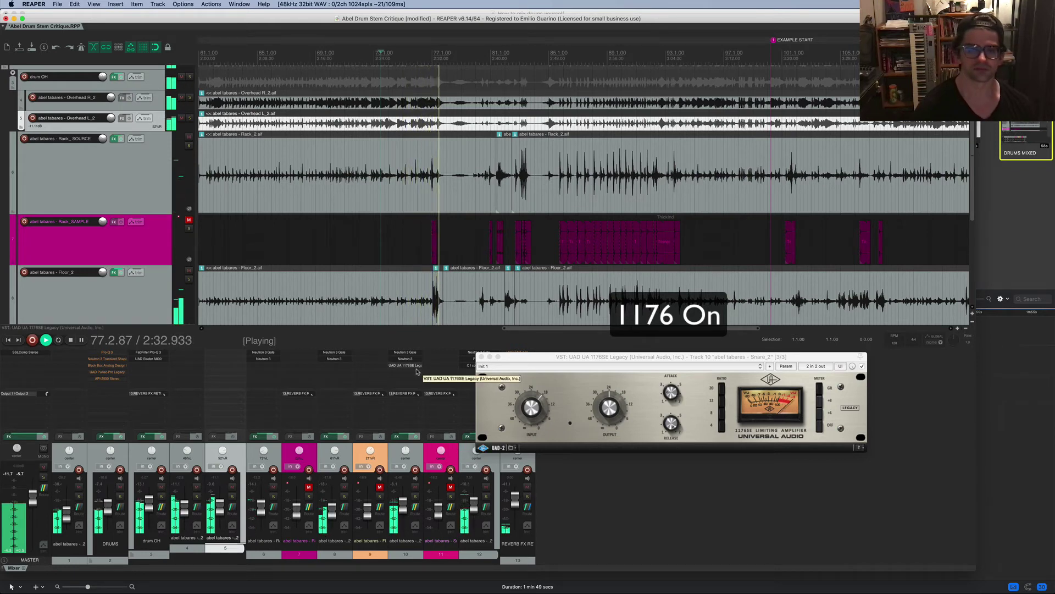
{"action": "key", "text": "space"}
{"action": "left_click", "coordinate": [406, 365], "text": "super"}
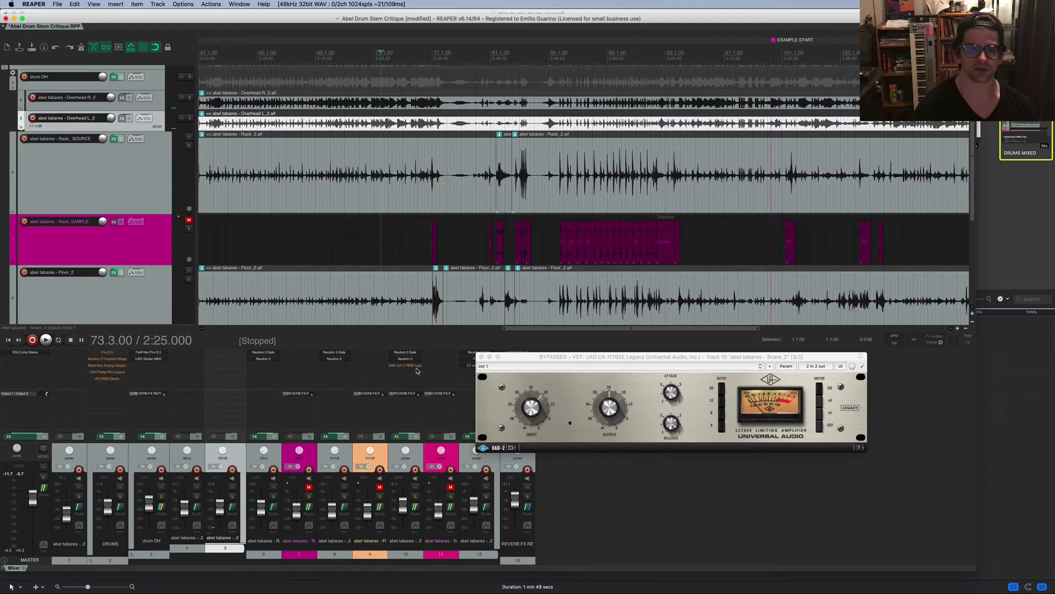
{"action": "key", "text": "space"}
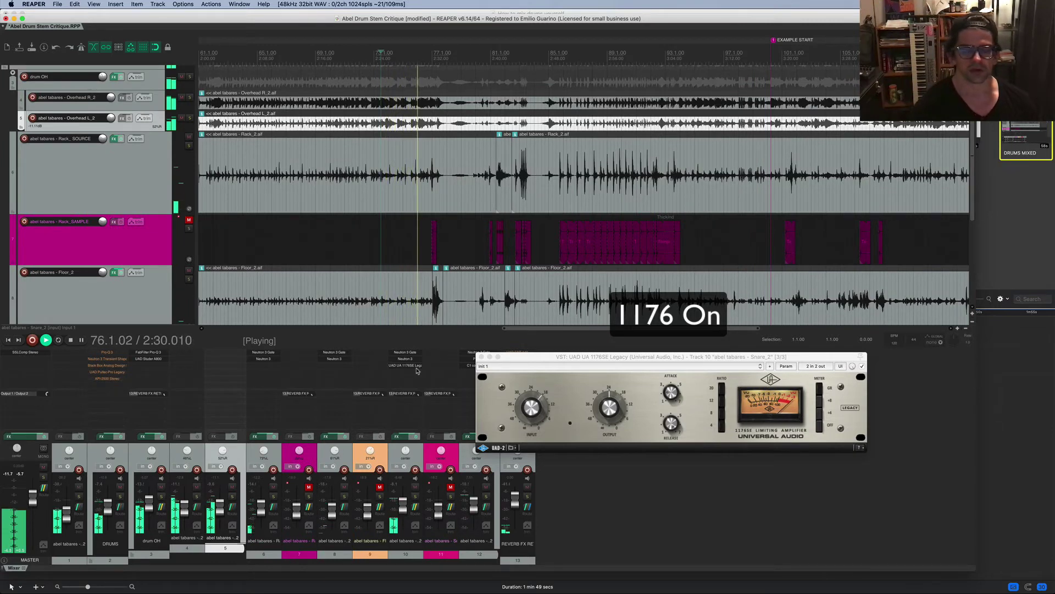
{"action": "key", "text": "space"}
{"action": "left_click", "coordinate": [482, 357]}
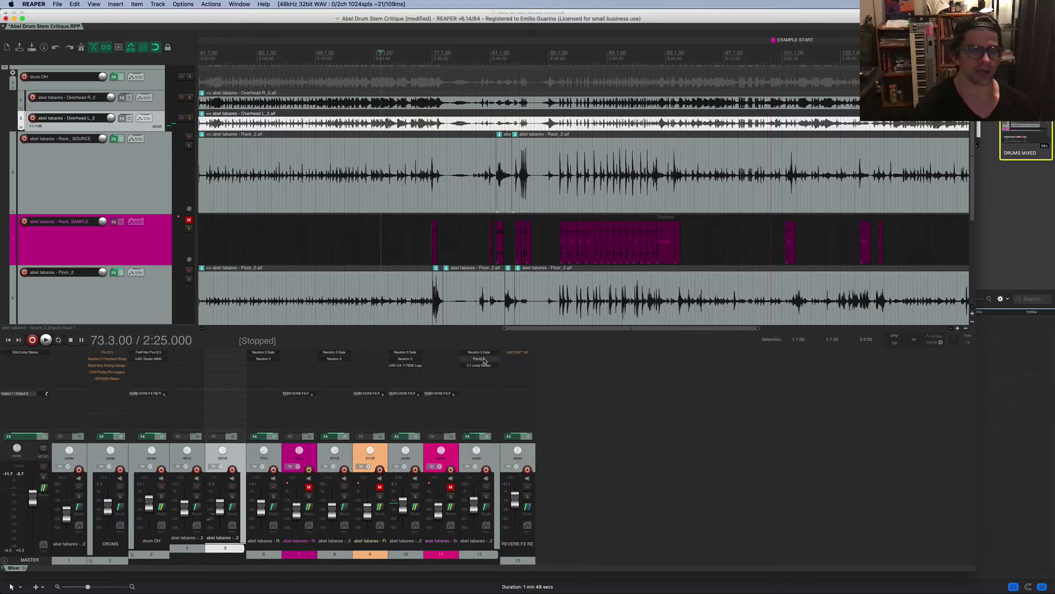
- Open the bypassed Pro-Q 3 on the DRUMS folder and reposition its window
{"action": "scroll", "coordinate": [263, 257], "scroll_direction": "left", "scroll_amount": 5}
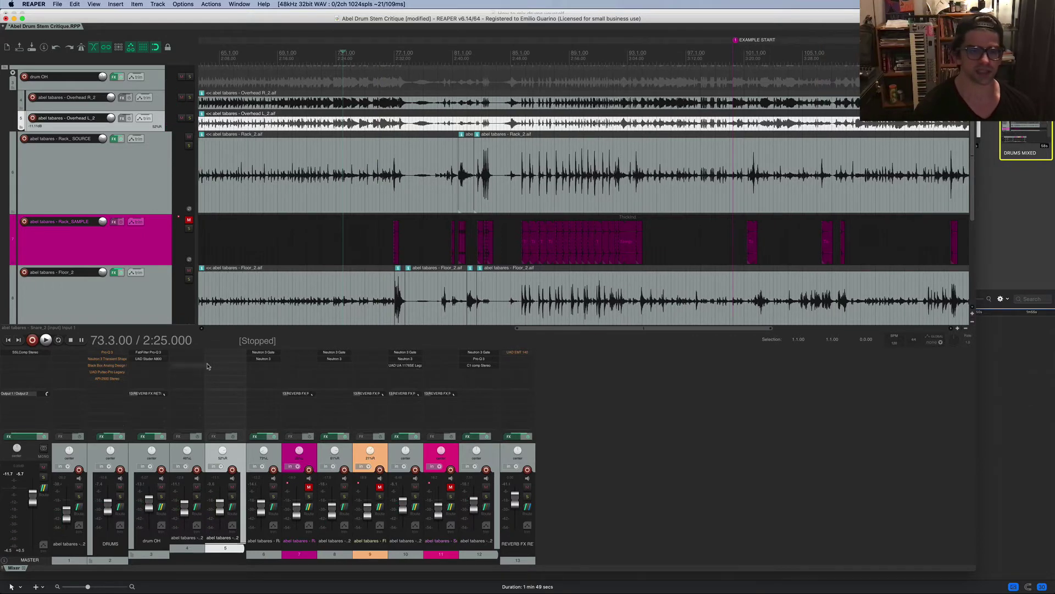
{"action": "scroll", "coordinate": [263, 258], "scroll_direction": "up", "scroll_amount": 1}
{"action": "scroll", "coordinate": [355, 232], "scroll_direction": "down", "scroll_amount": 1}
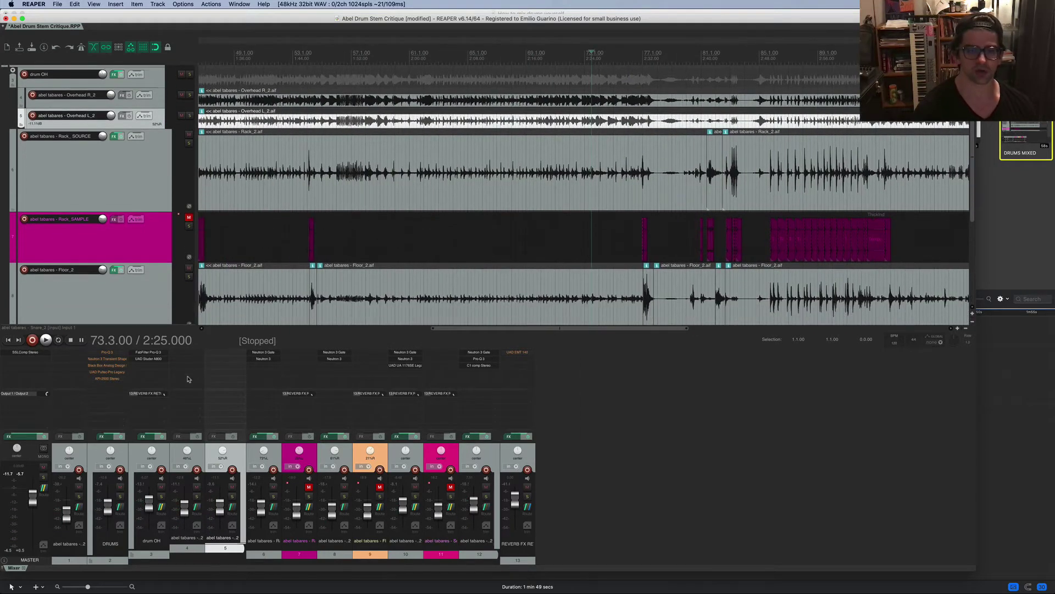
{"action": "left_click", "coordinate": [107, 352]}
{"action": "left_click_drag", "start_coordinate": [154, 113], "coordinate": [337, 41]}
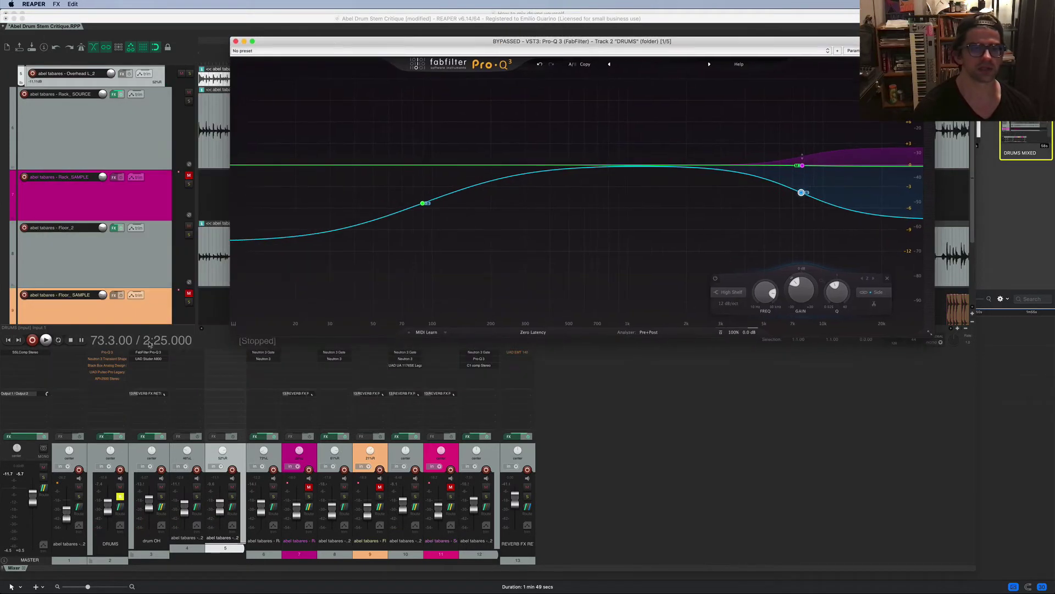
- Enable the Pro-Q 3 on the DRUMS folder, reposition its window and examine its side low and high cuts and mid high band
{"action": "left_click", "coordinate": [113, 354], "text": "super"}
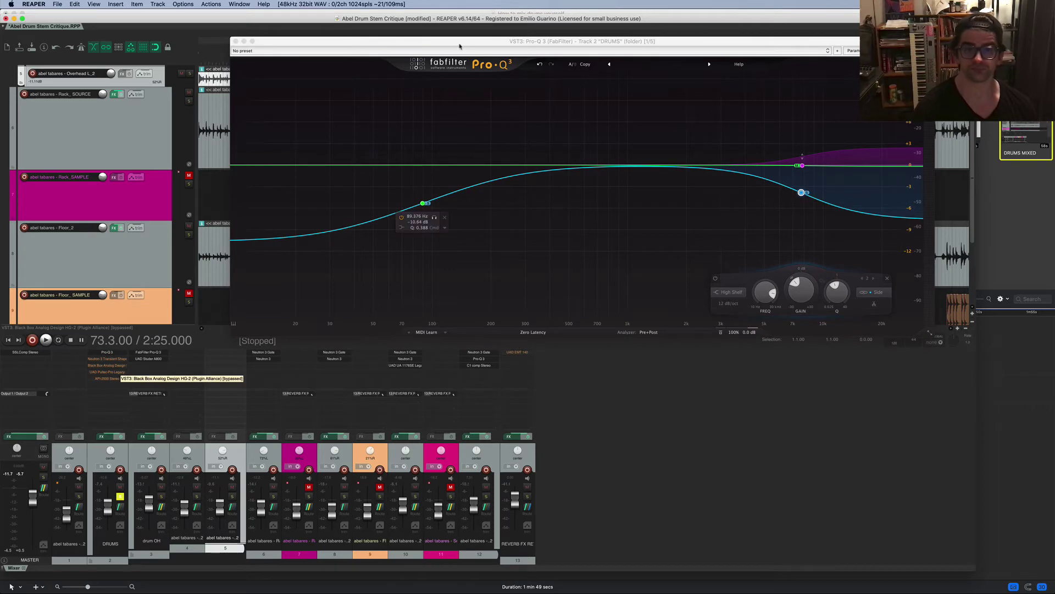
{"action": "left_click_drag", "start_coordinate": [463, 42], "coordinate": [385, 69]}
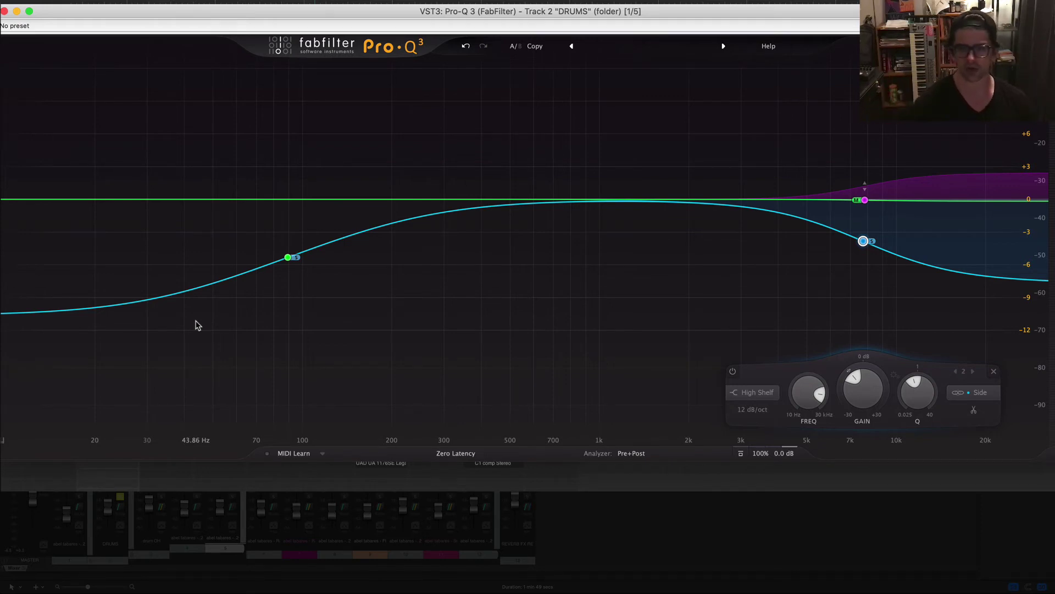
{"action": "mouse_move", "coordinate": [291, 260]}
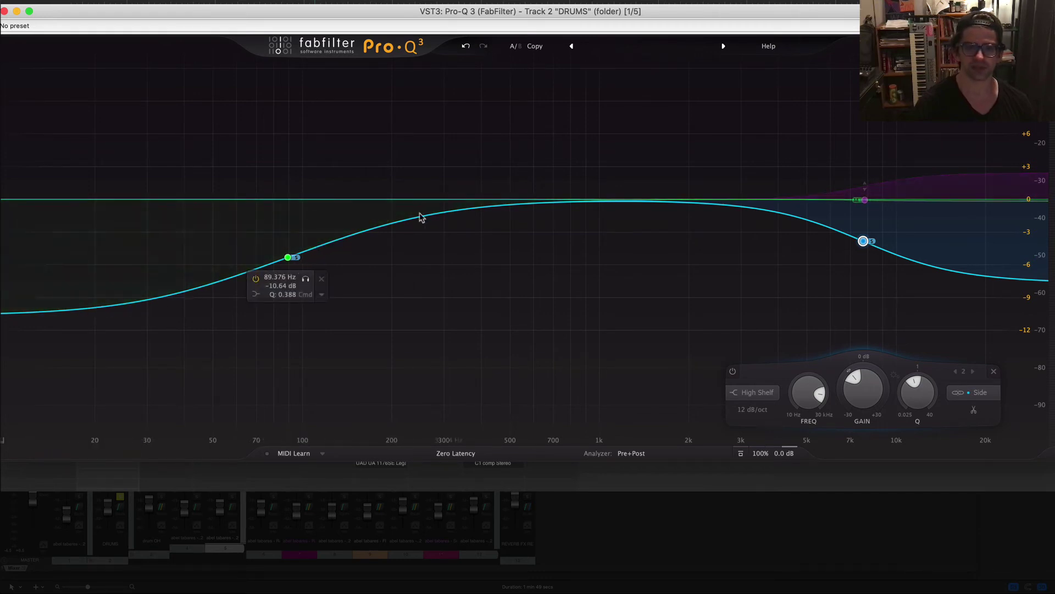
{"action": "mouse_move", "coordinate": [869, 244]}
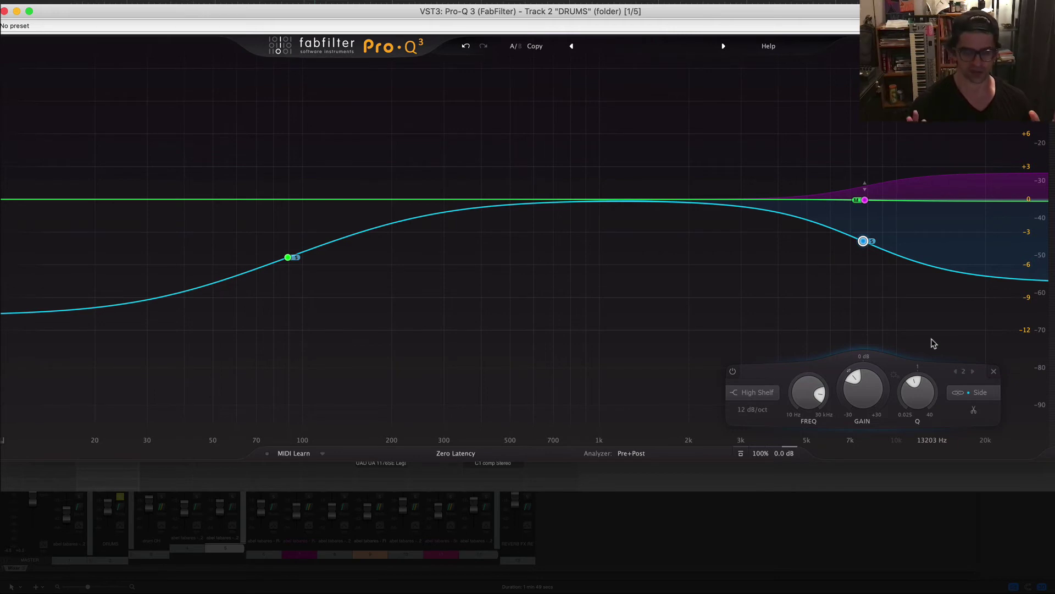
{"action": "mouse_move", "coordinate": [865, 201]}
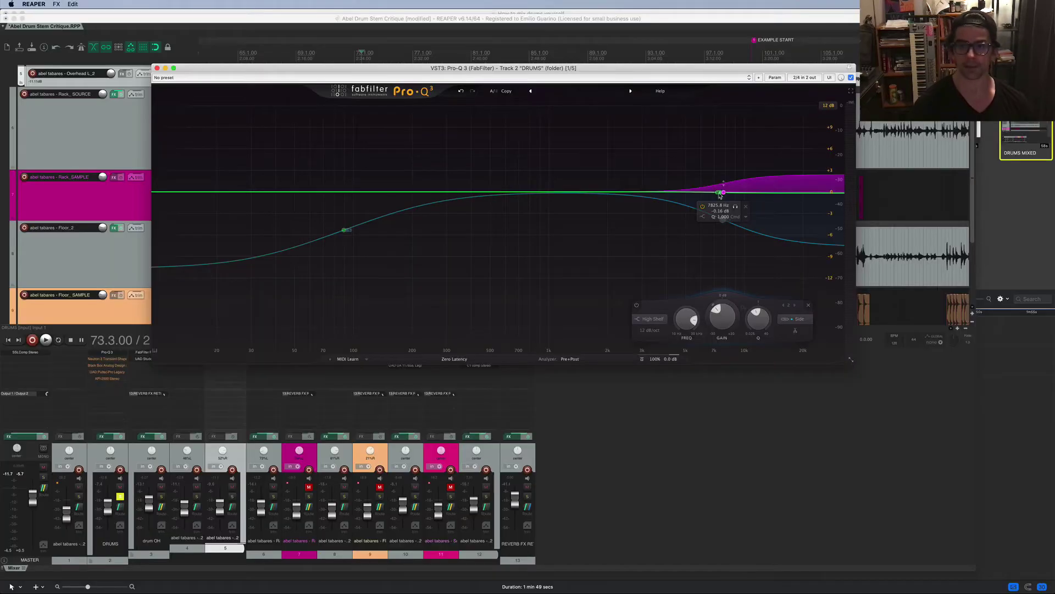
- Compare the full mix with the DRUMS Pro-Q 3 enabled and bypassed, leave it enabled and stop playback
{"action": "key", "text": "space"}
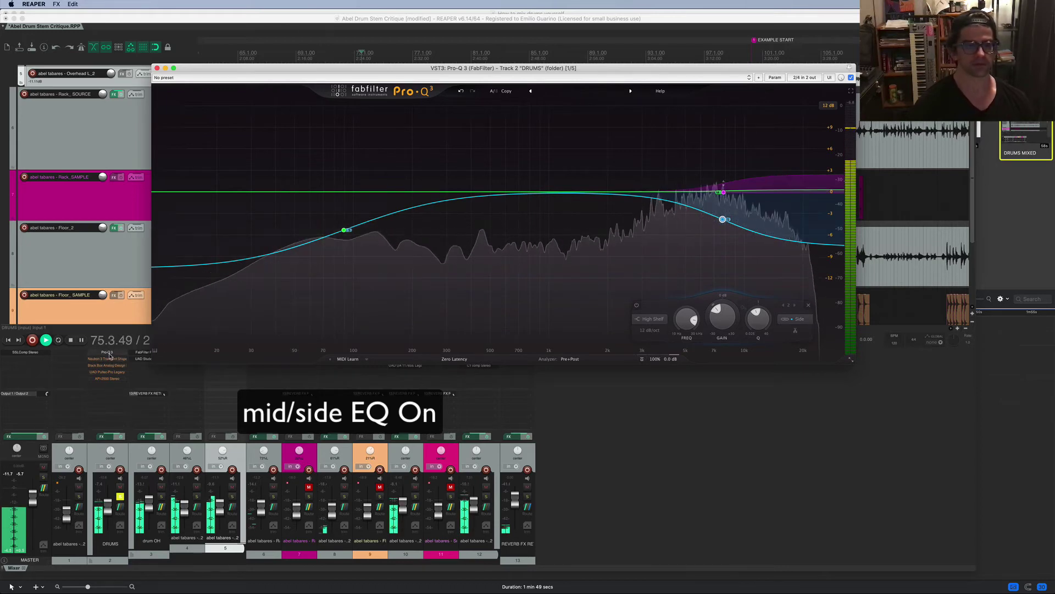
{"action": "left_click", "coordinate": [108, 352], "text": "super"}
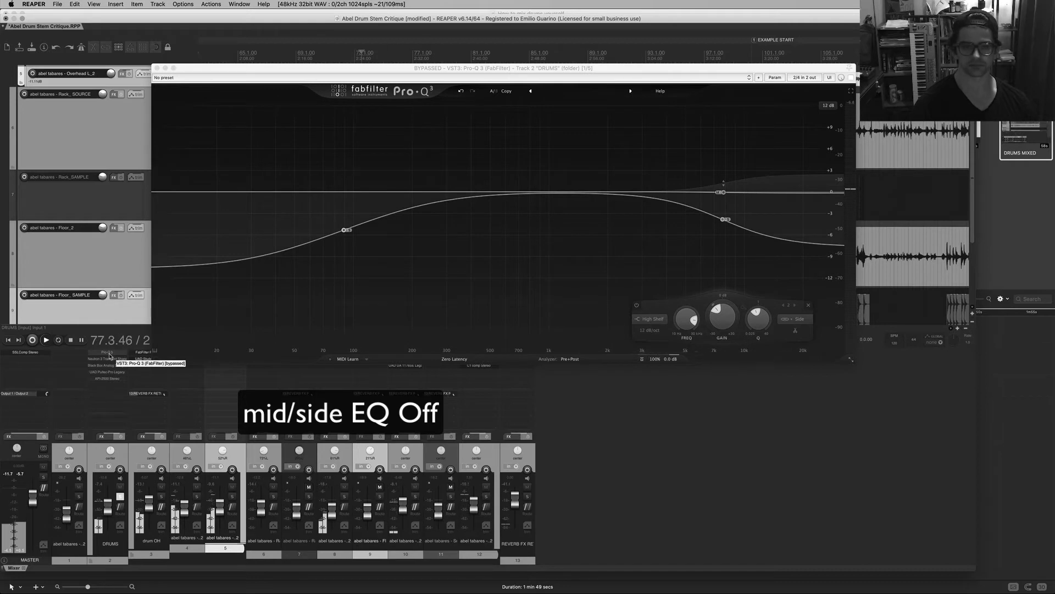
{"action": "key", "text": "space"}
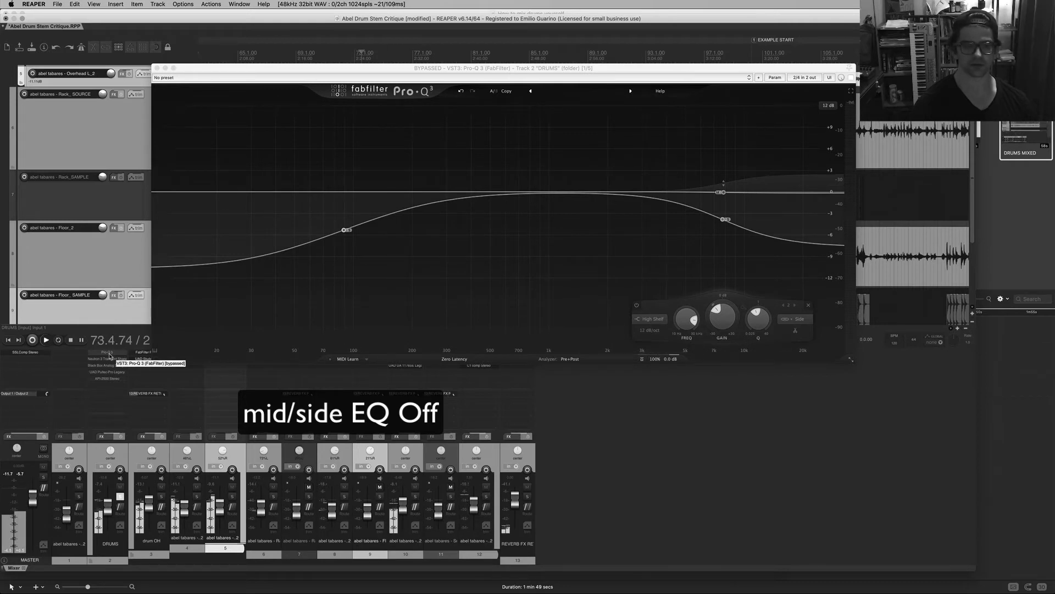
{"action": "left_click", "coordinate": [108, 353], "text": "super"}
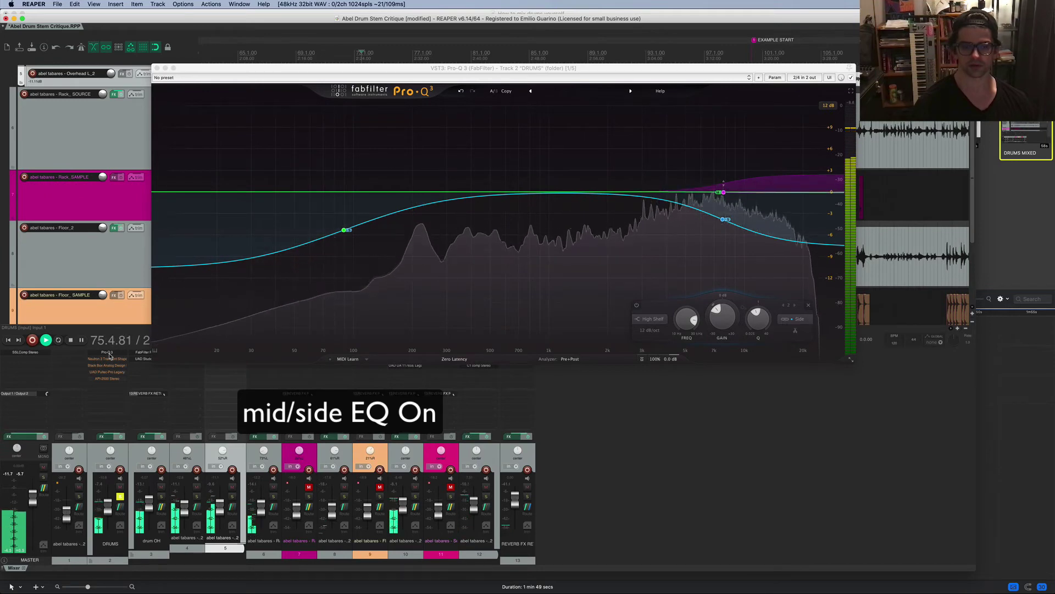
{"action": "key", "text": "space"}
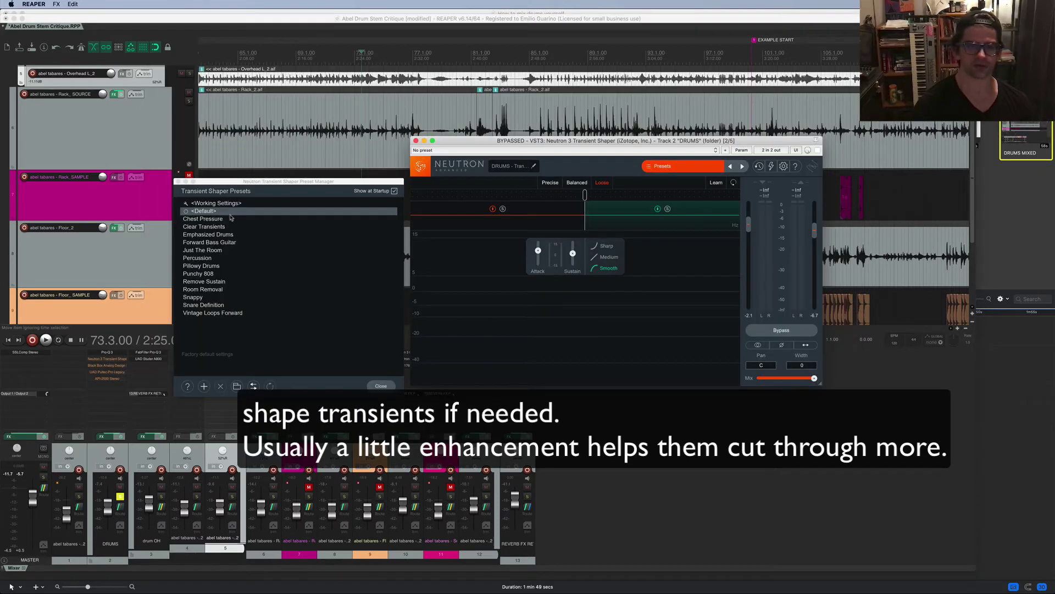
- Dismiss the Transient Shaper presets, compare the mix with the DRUMS Neutron 3 Transient Shaper bypassed and enabled, leave it enabled and close it
{"action": "left_click", "coordinate": [381, 386]}
{"action": "scroll", "coordinate": [385, 265], "scroll_direction": "right", "scroll_amount": 2}
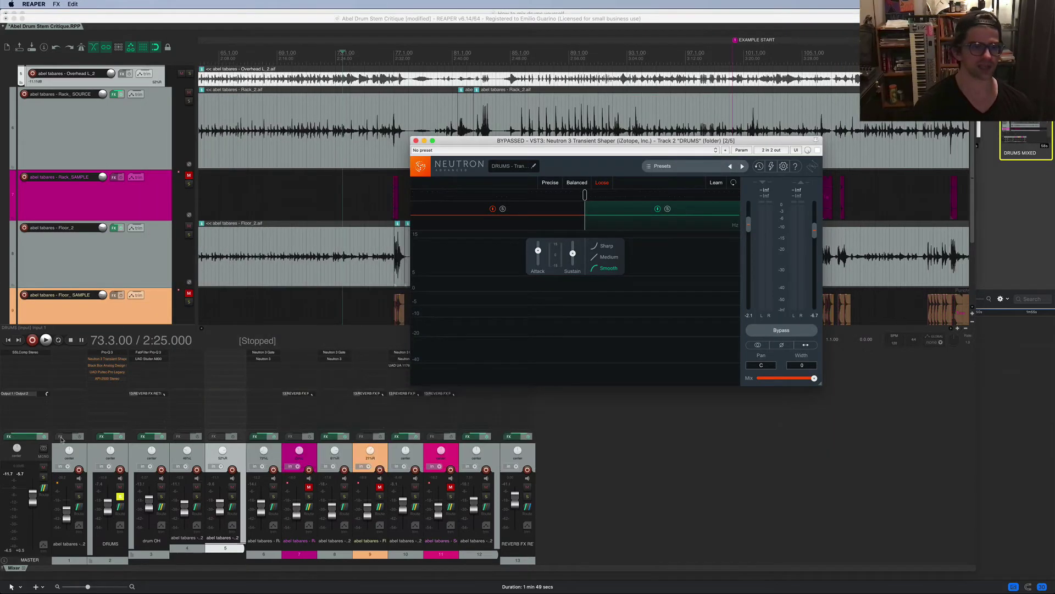
{"action": "left_click", "coordinate": [113, 360], "text": "super"}
{"action": "key", "text": "space"}
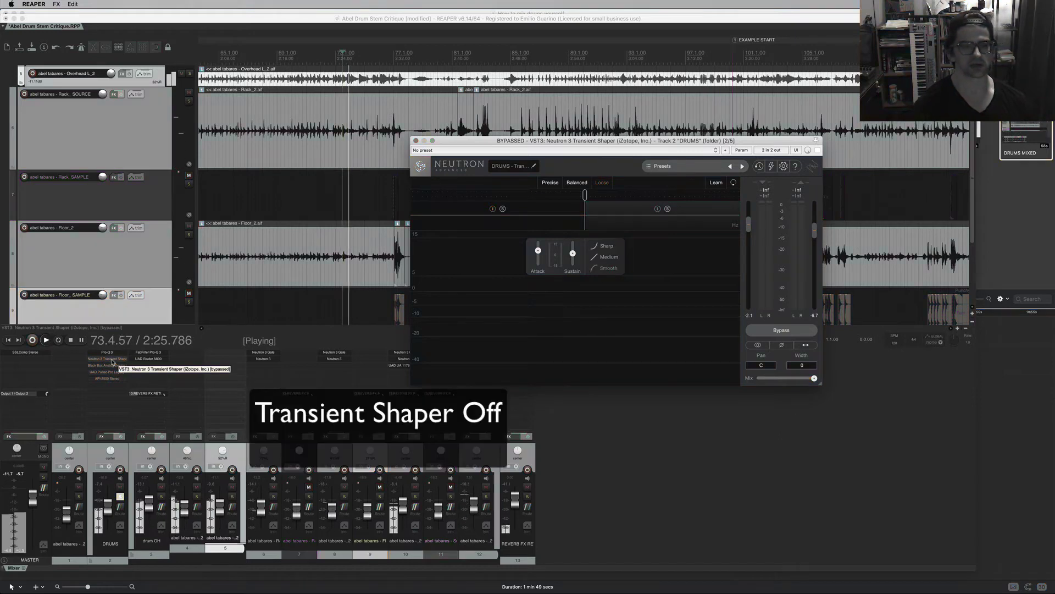
{"action": "left_click", "coordinate": [112, 360], "text": "super"}
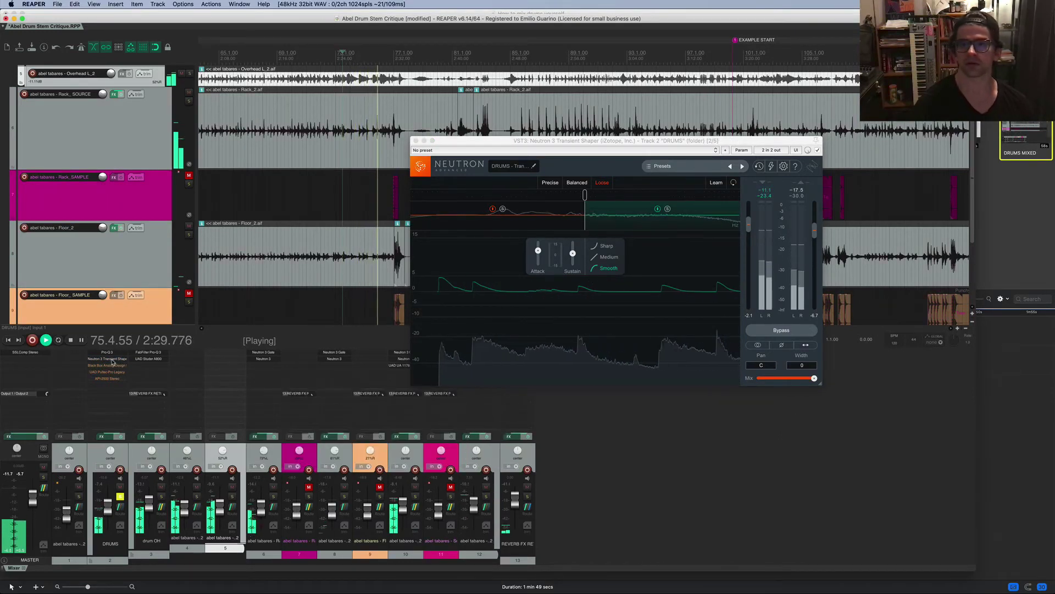
{"action": "key", "text": "space"}
{"action": "key", "text": "Escape"}
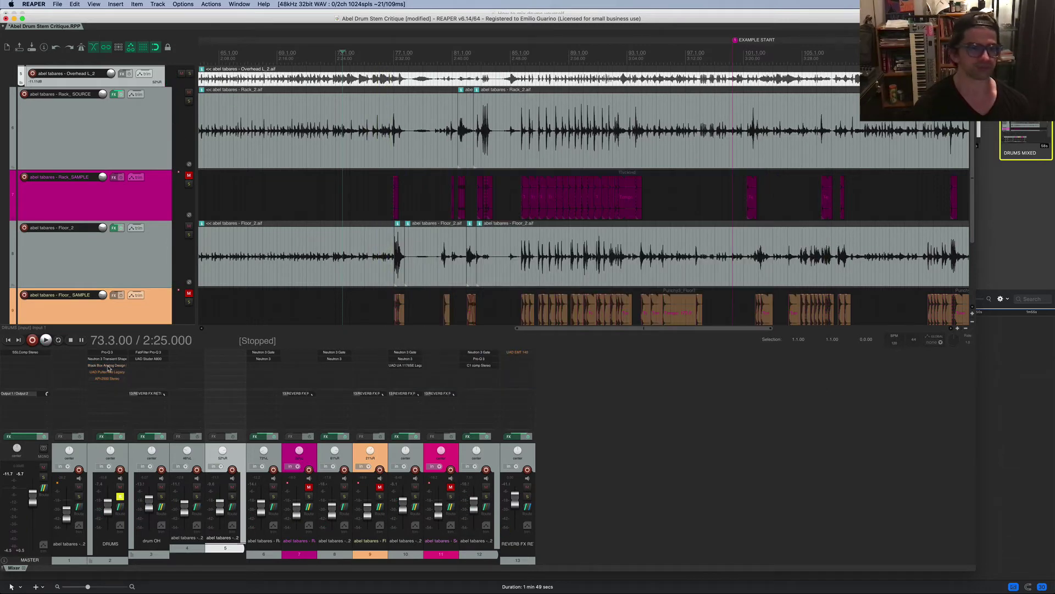
- Open the Black Box Analog Design HG-2 on the DRUMS folder, reposition its window and raise its output level during playback
{"action": "left_click", "coordinate": [108, 366]}
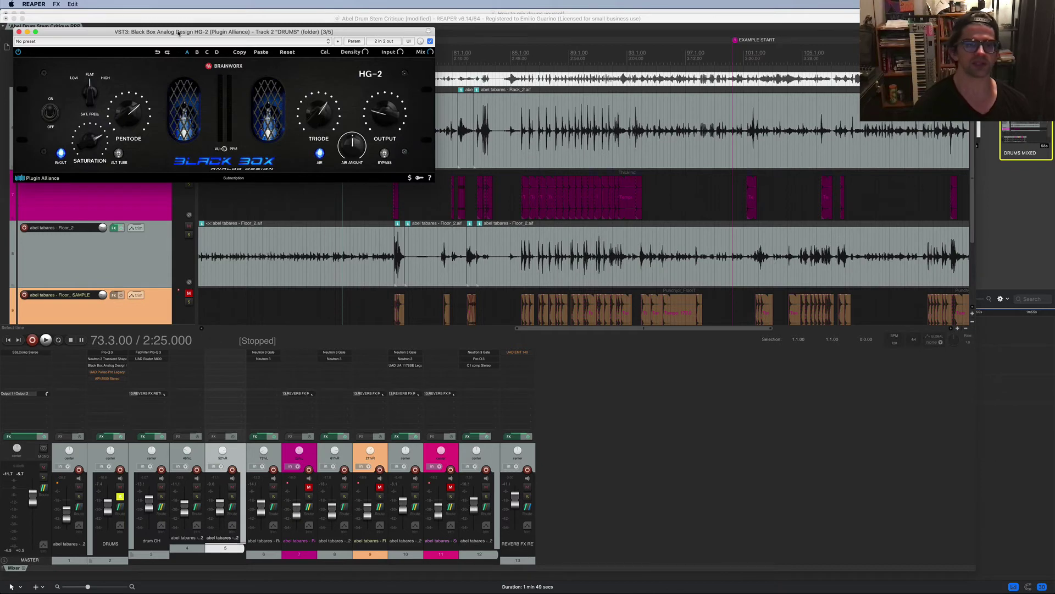
{"action": "left_click_drag", "start_coordinate": [179, 33], "coordinate": [314, 102]}
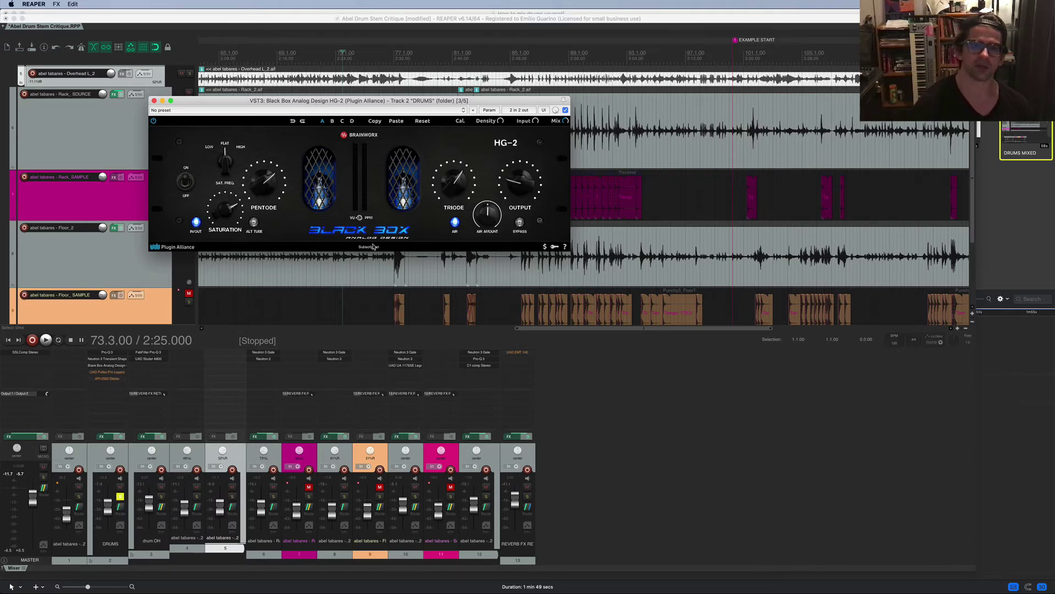
{"action": "left_click_drag", "start_coordinate": [389, 104], "coordinate": [367, 149]}
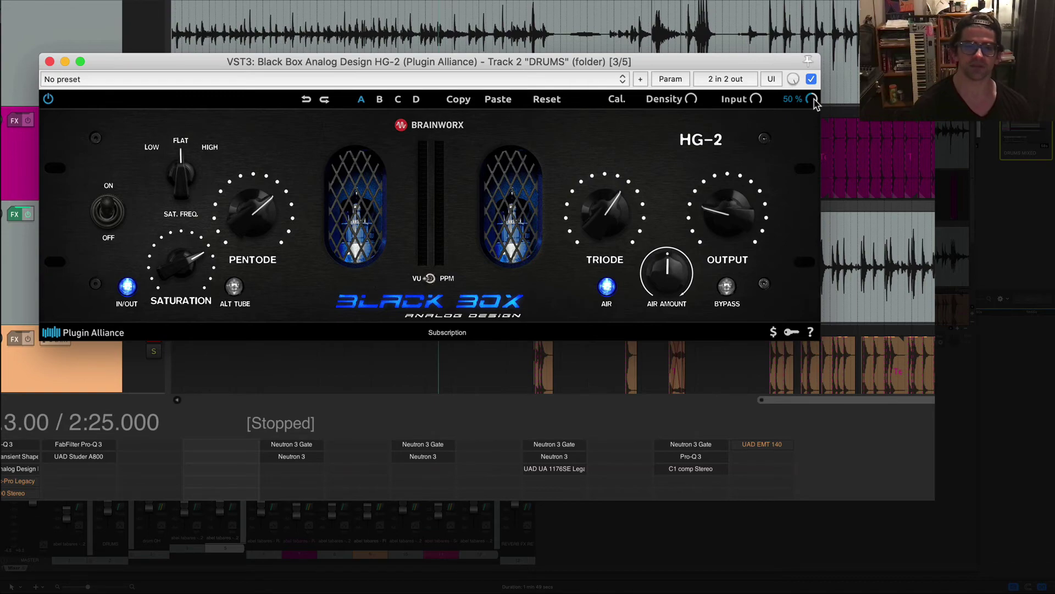
{"action": "left_click", "coordinate": [811, 78]}
{"action": "key", "text": "space"}
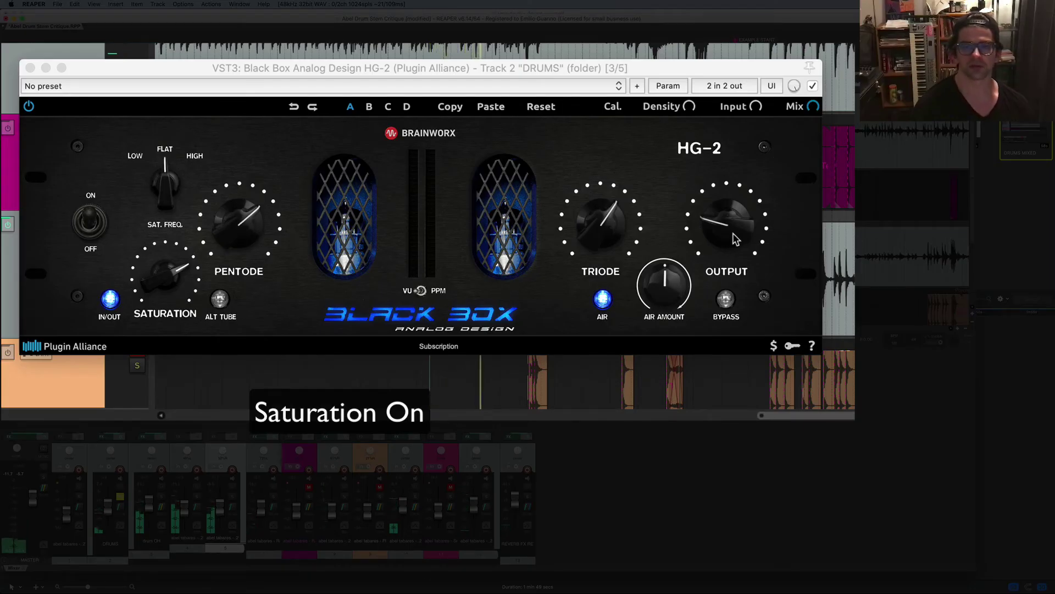
{"action": "left_click_drag", "start_coordinate": [730, 237], "coordinate": [725, 212]}
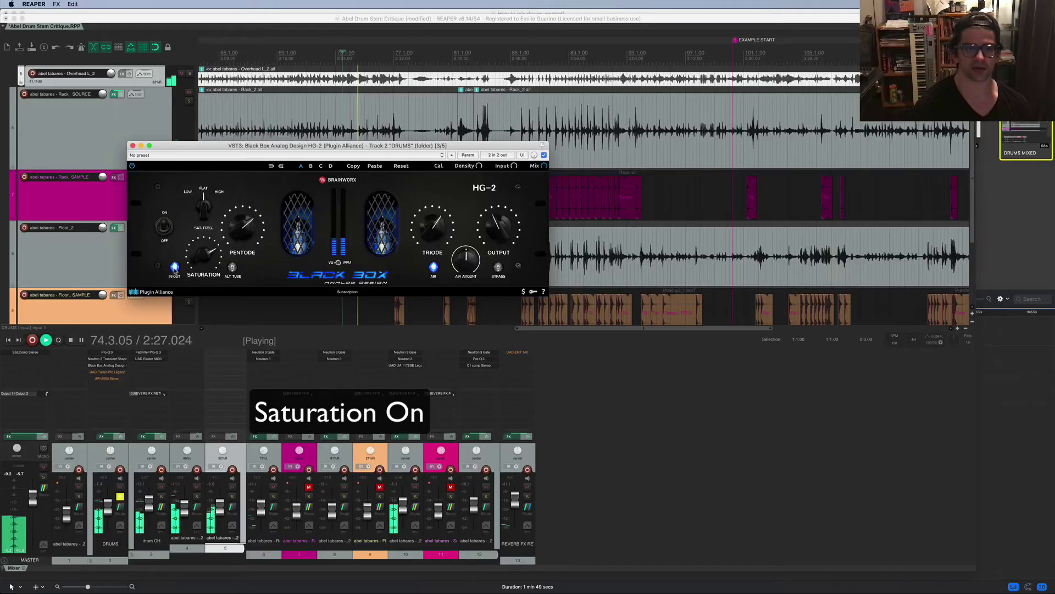
- Compare the full mix with the HG-2 saturation switched in and out, leave it in, stop playback and close the plug-in
{"action": "left_click", "coordinate": [109, 299]}
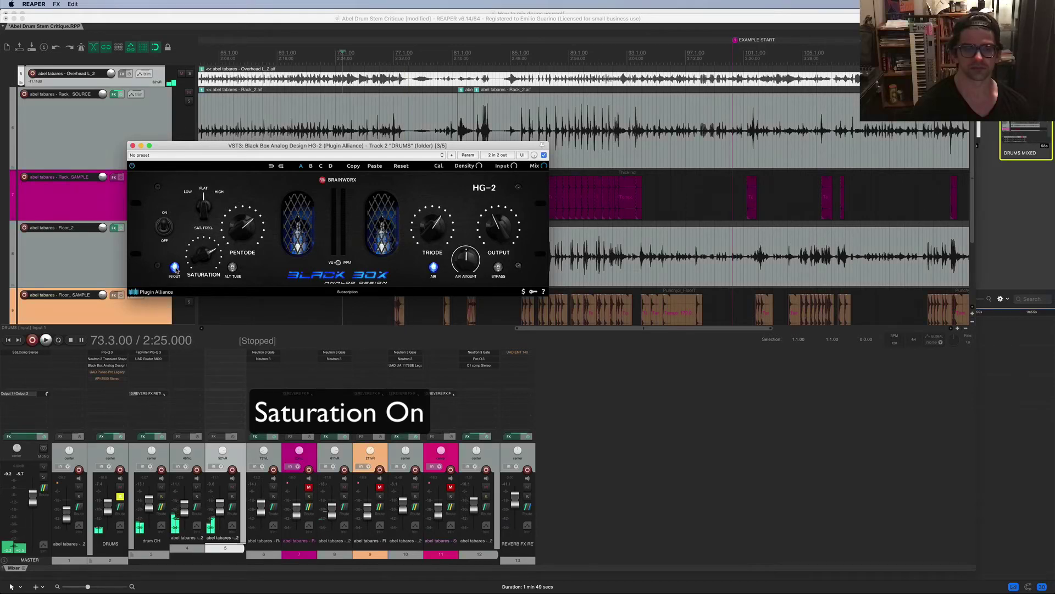
{"action": "key", "text": "space"}
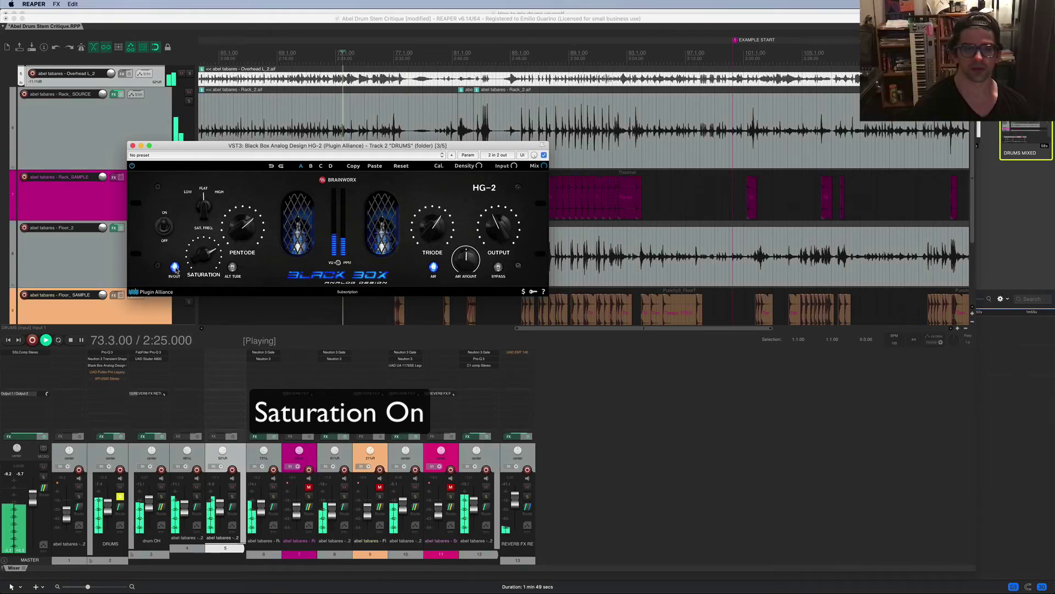
{"action": "key", "text": "space"}
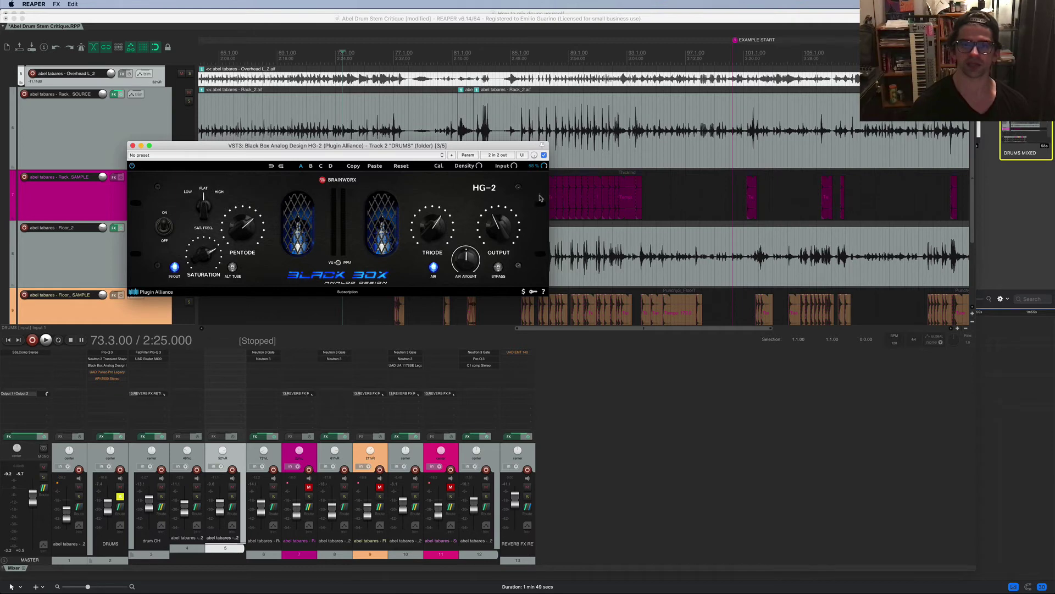
{"action": "key", "text": "space"}
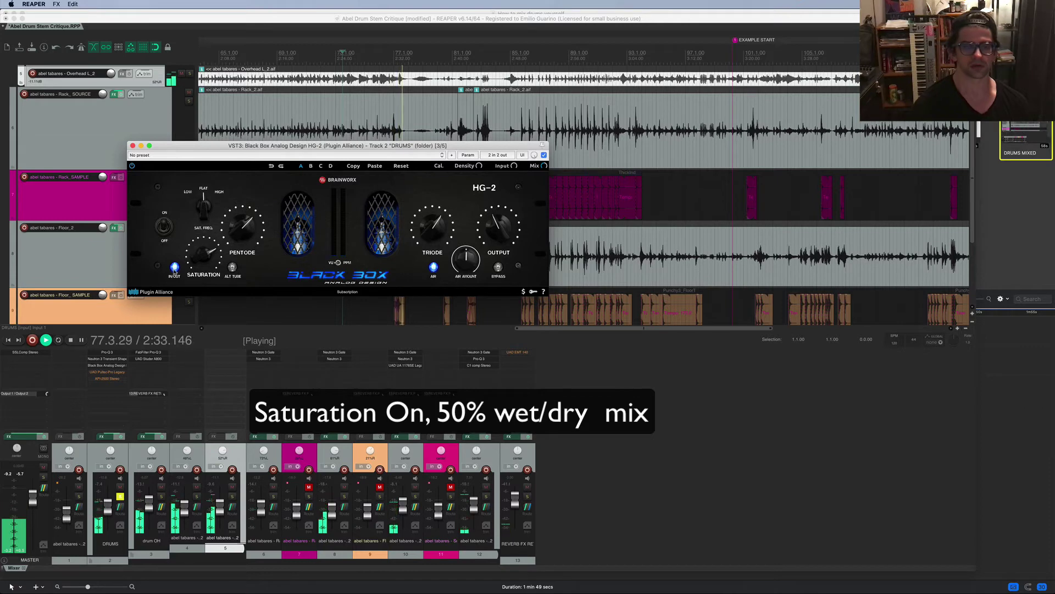
{"action": "key", "text": "space"}
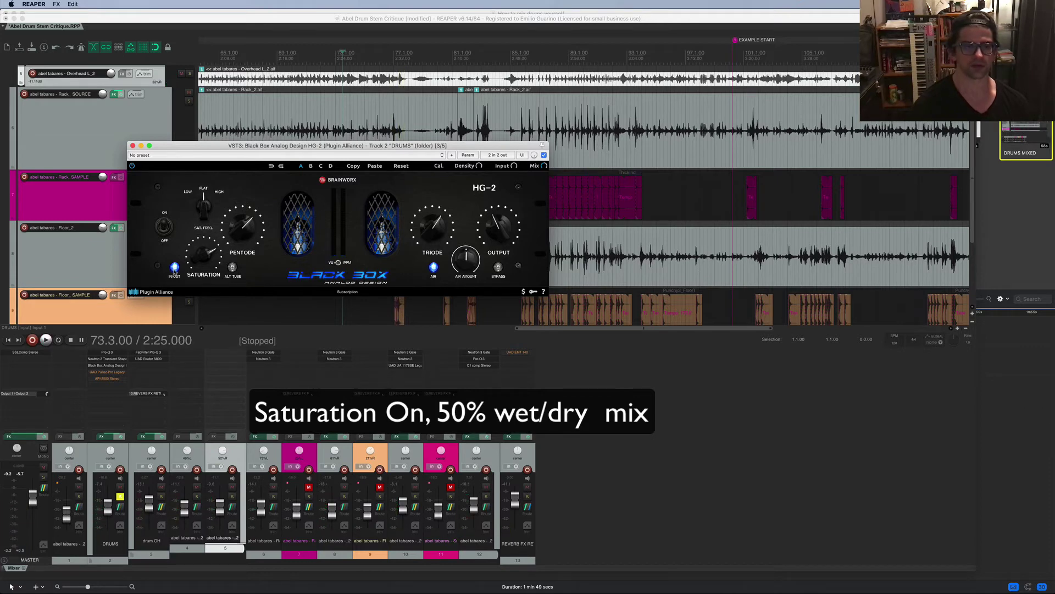
{"action": "left_click", "coordinate": [174, 267]}
{"action": "key", "text": "space"}
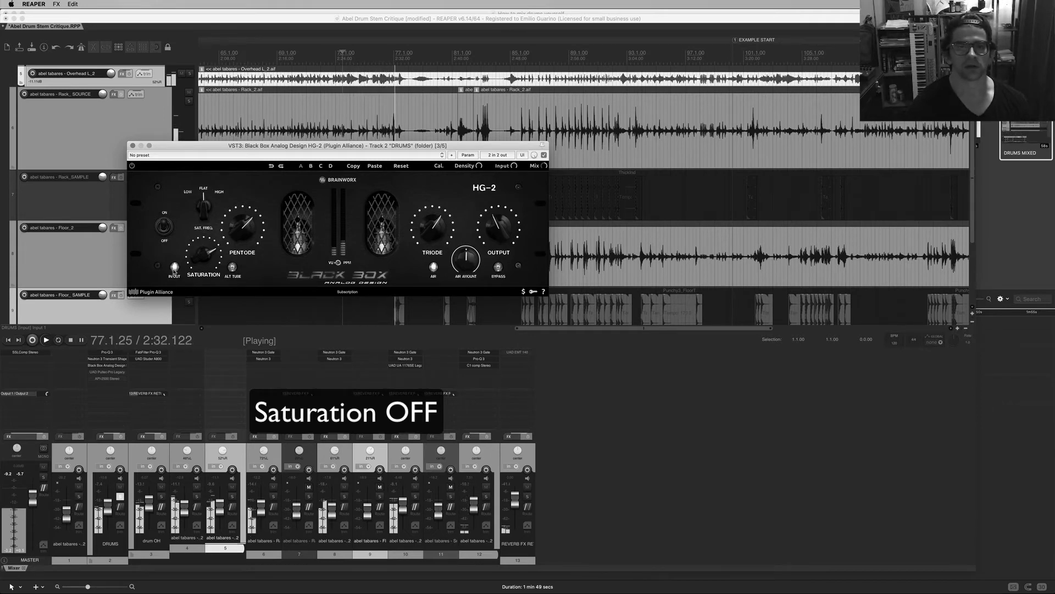
{"action": "key", "text": "space"}
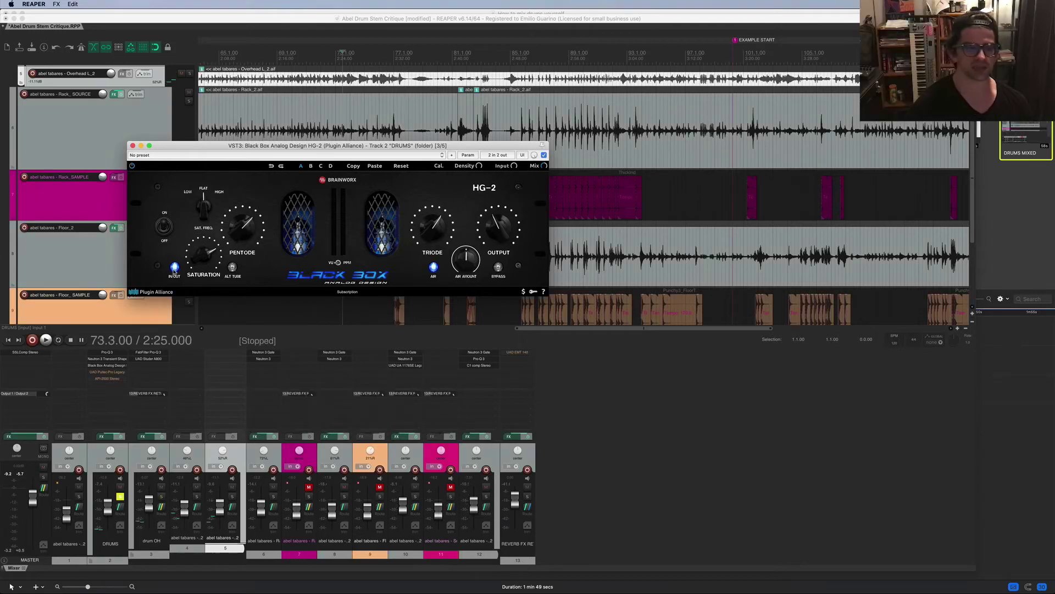
{"action": "left_click", "coordinate": [132, 145]}
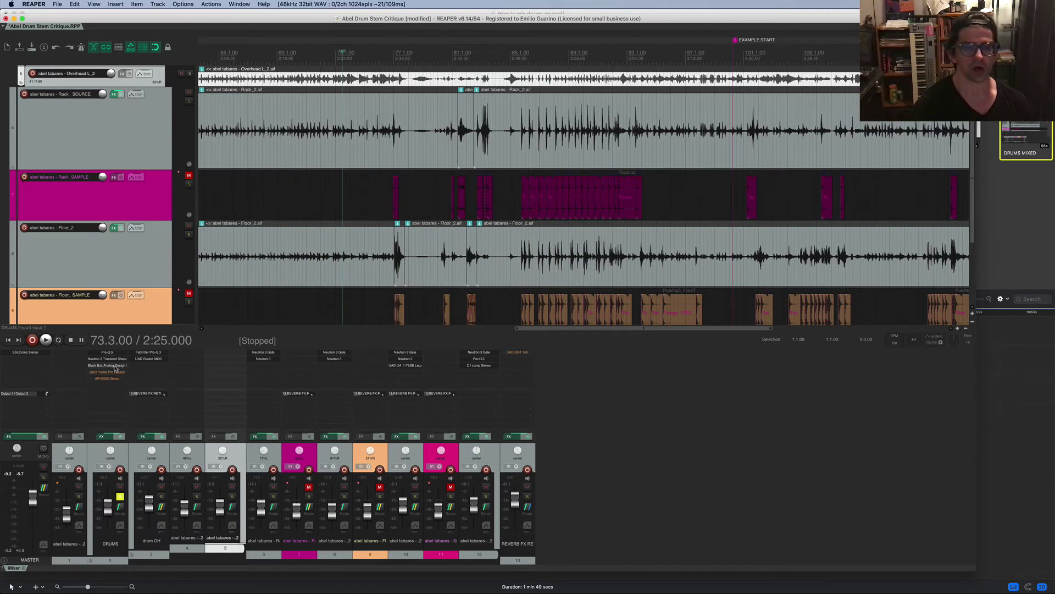
- View the UAD Studer A800 on the drum OH folder and close its window
{"action": "scroll", "coordinate": [110, 379], "scroll_direction": "left", "scroll_amount": 3}
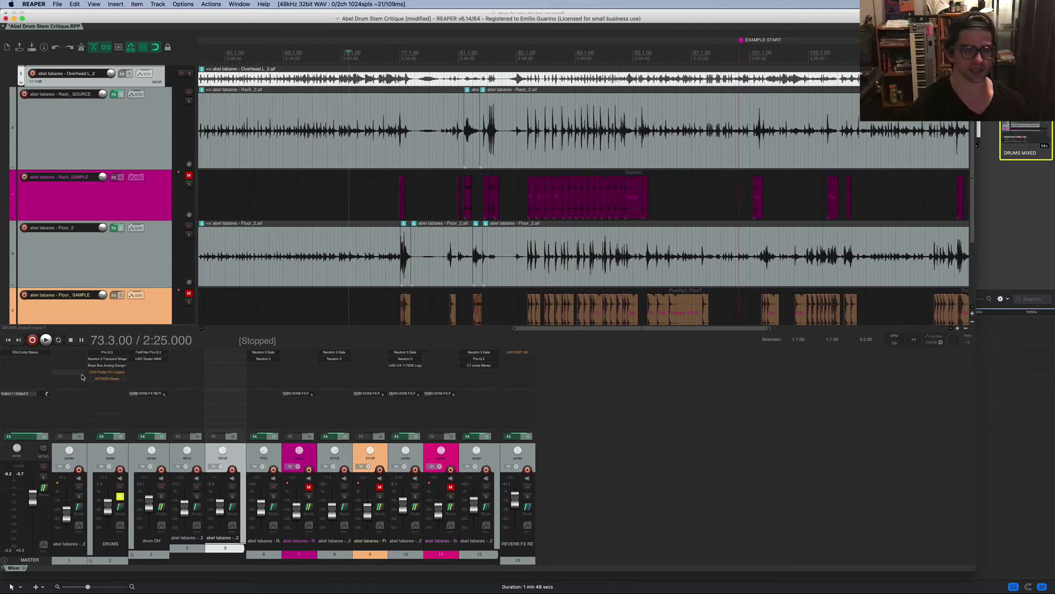
{"action": "scroll", "coordinate": [484, 211], "scroll_direction": "right", "scroll_amount": 5}
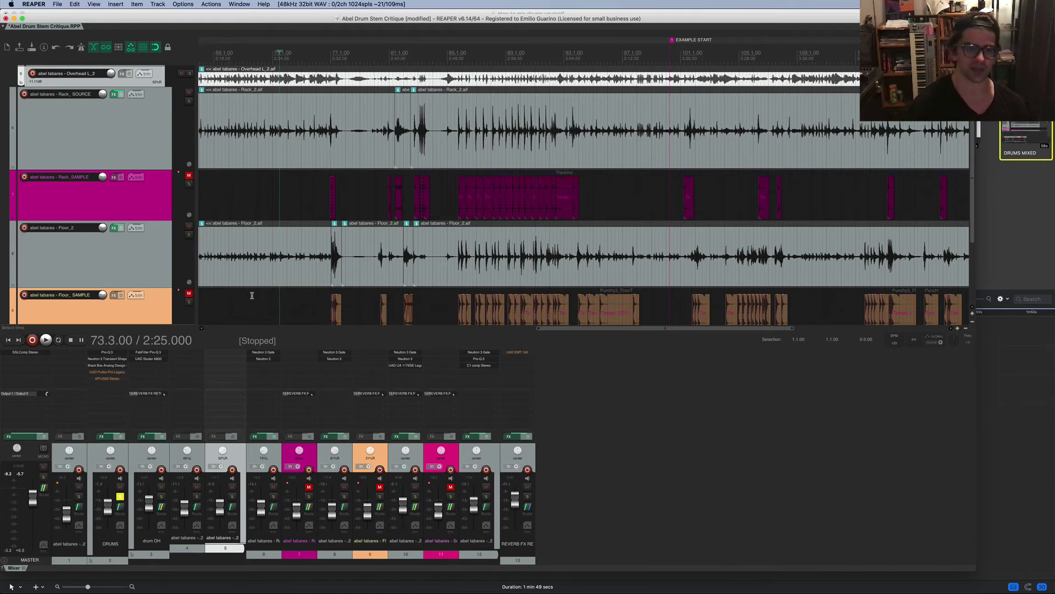
{"action": "left_click", "coordinate": [153, 359]}
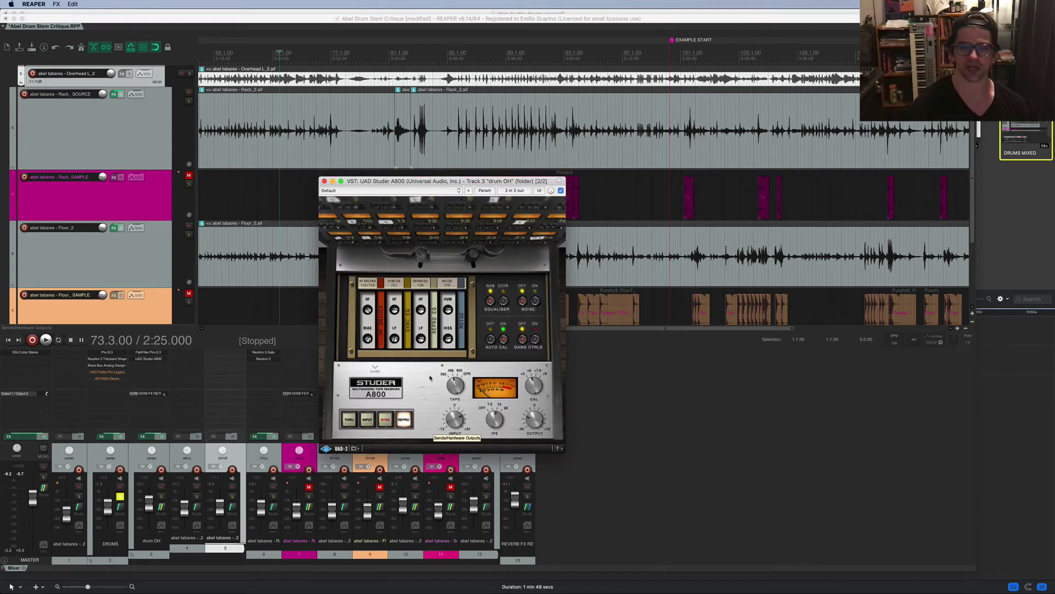
{"action": "left_click", "coordinate": [324, 181]}
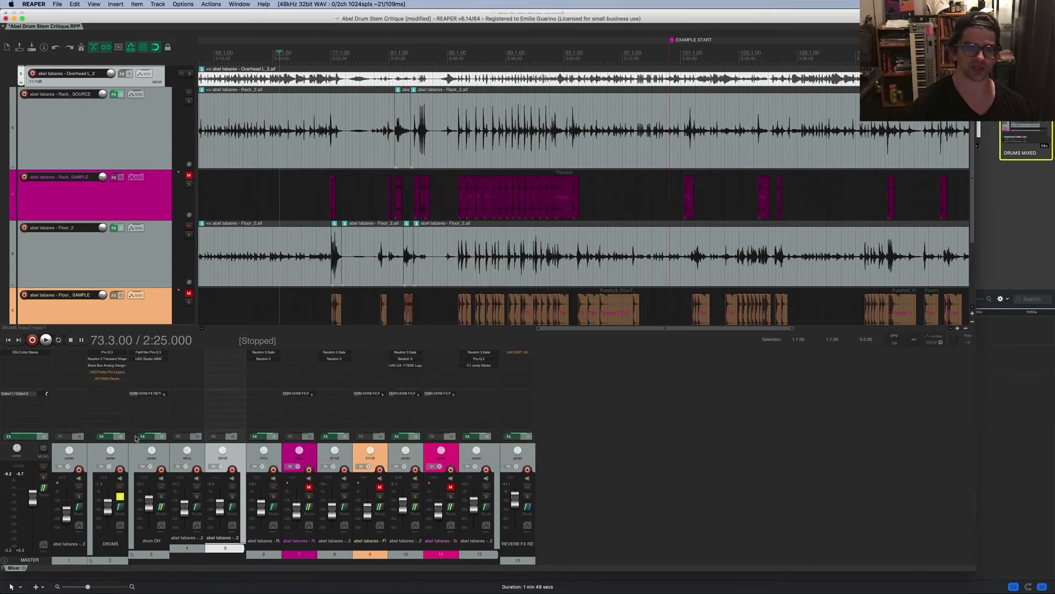
- Open the UAD Pultec-Pro Legacy on the DRUMS folder, compare the mix with it bypassed and enabled, and leave it enabled
{"action": "left_click", "coordinate": [114, 375]}
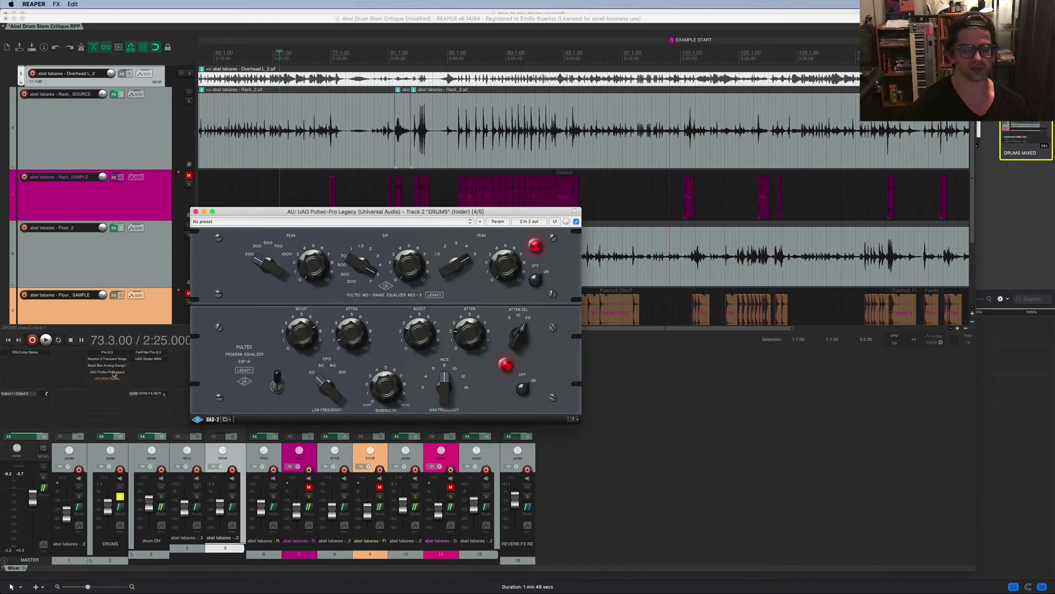
{"action": "key", "text": "space"}
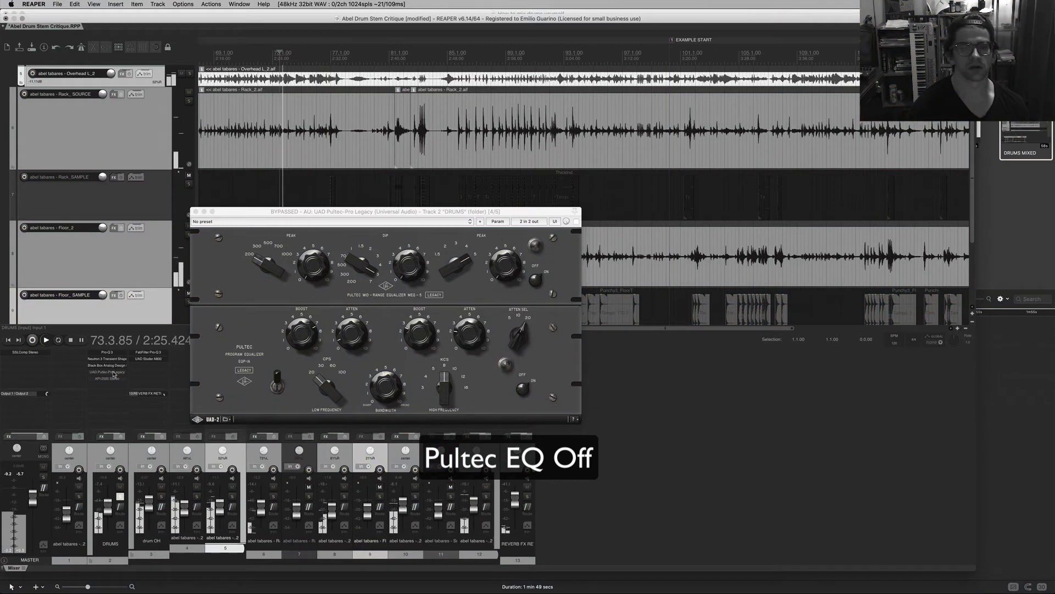
{"action": "left_click", "coordinate": [113, 372], "text": "ctrl"}
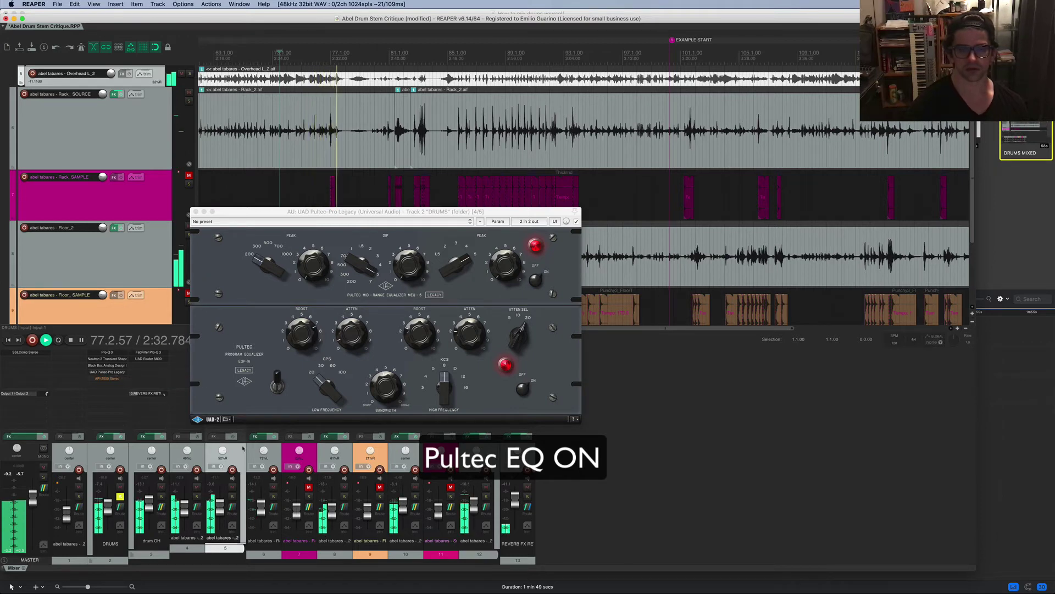
{"action": "key", "text": "space"}
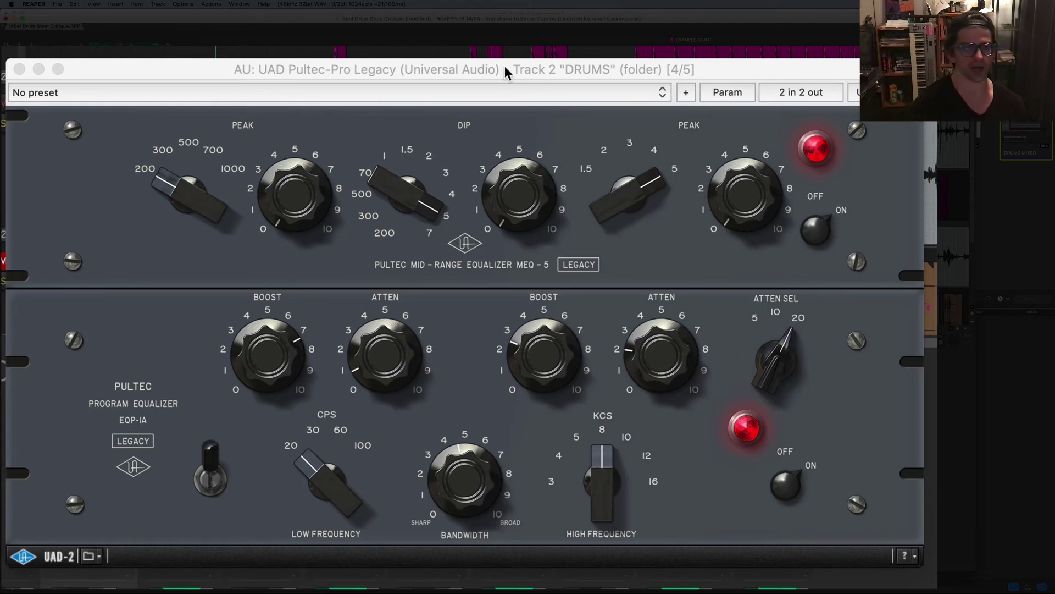
- Replace the Pultec window with the API-2500 Stereo on the DRUMS folder and compare the mix with the compressor out and in
{"action": "left_click", "coordinate": [15, 68]}
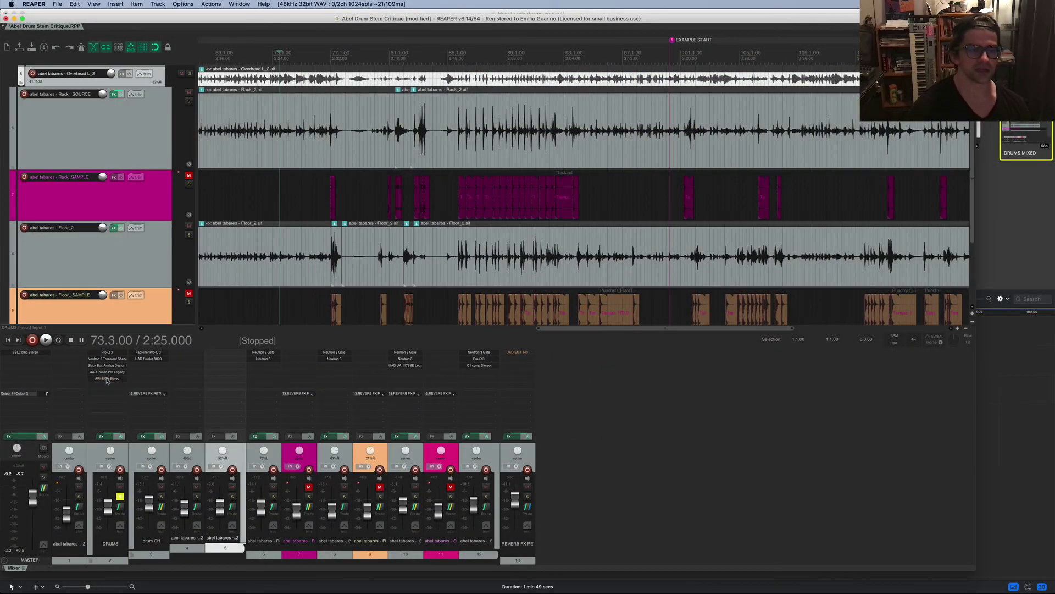
{"action": "left_click", "coordinate": [108, 379]}
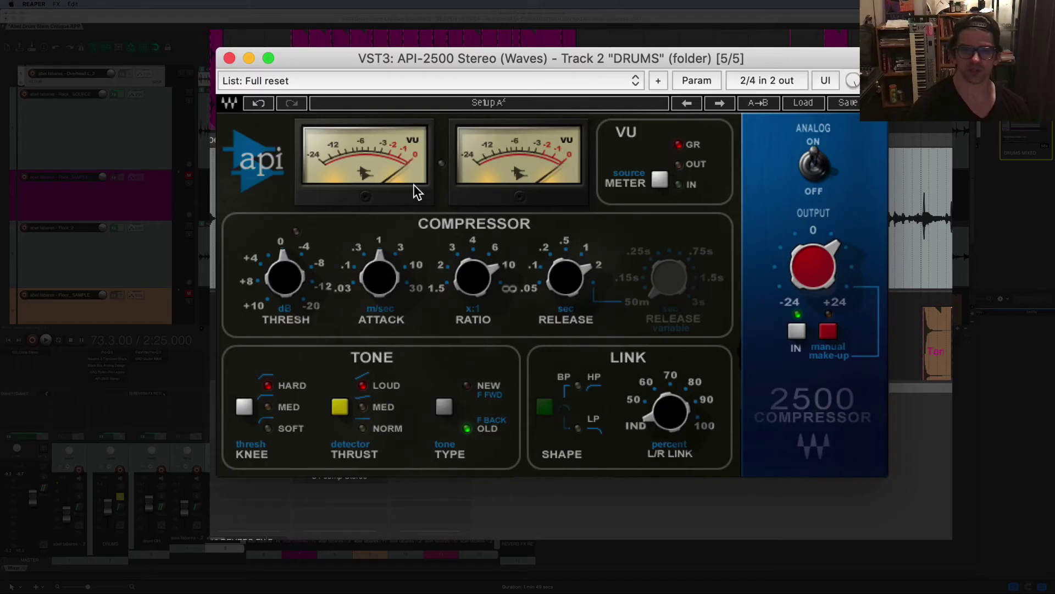
{"action": "left_click_drag", "start_coordinate": [390, 267], "coordinate": [364, 240]}
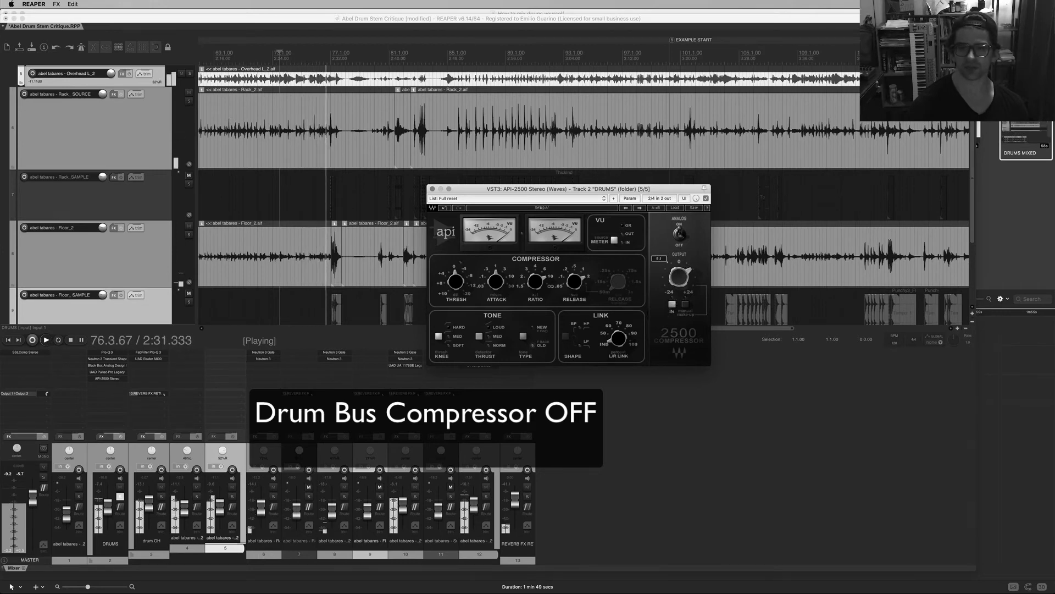
{"action": "key", "text": "space"}
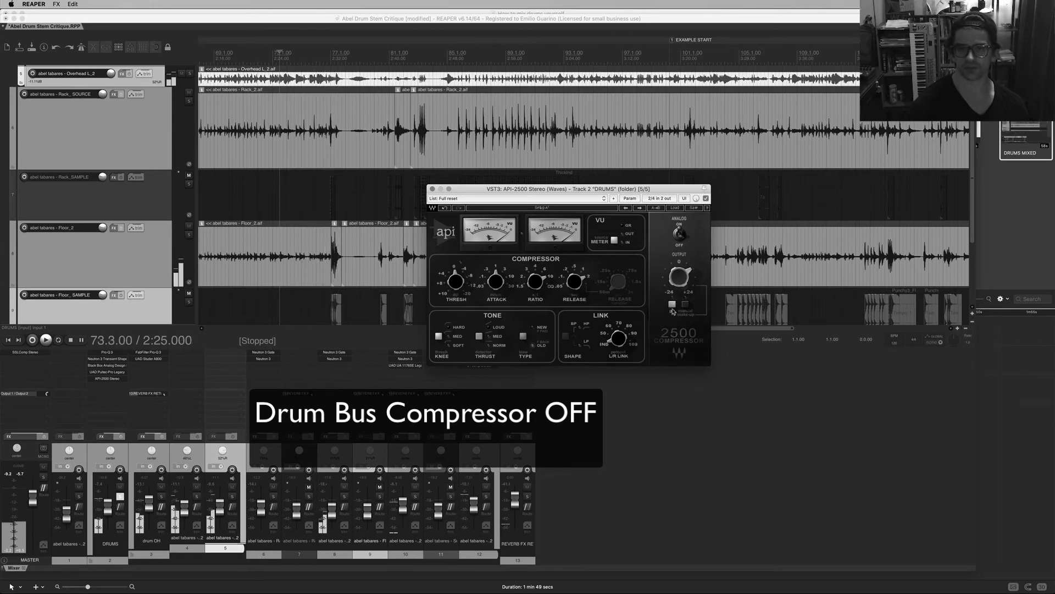
{"action": "left_click", "coordinate": [671, 306]}
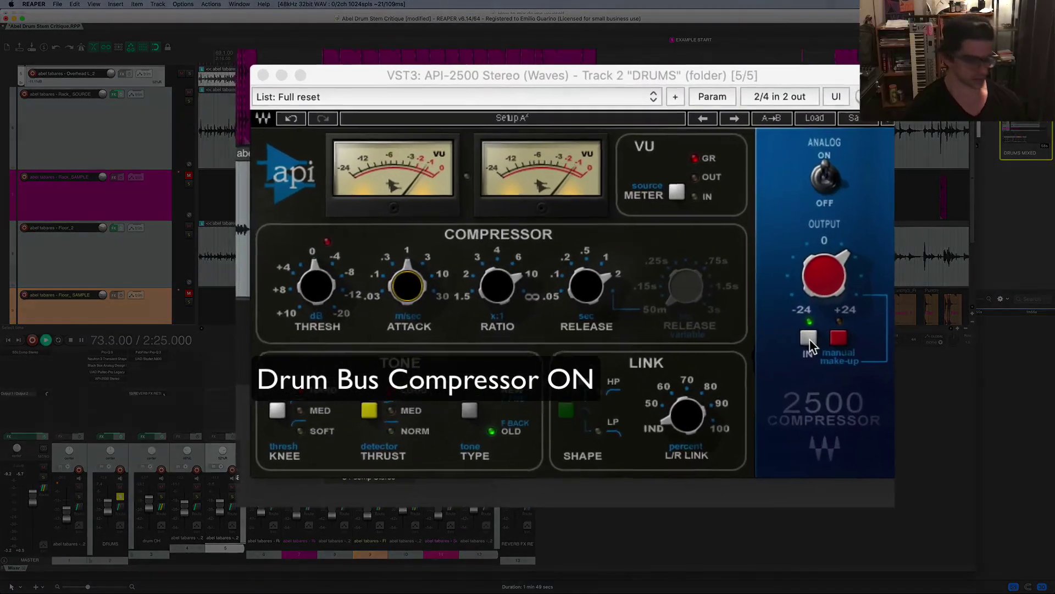
{"action": "key", "text": "space"}
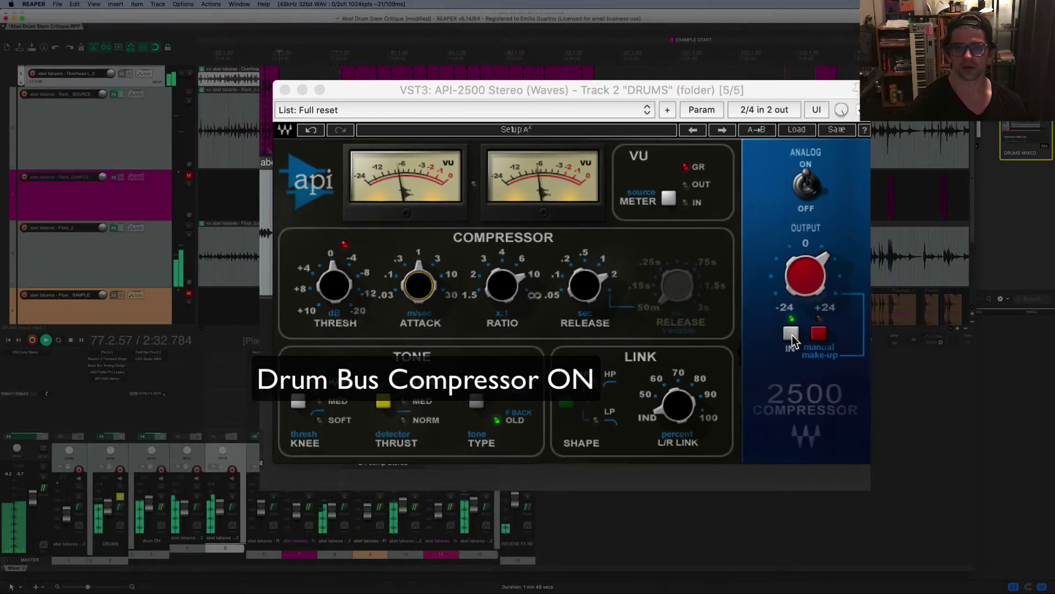
{"action": "key", "text": "space"}
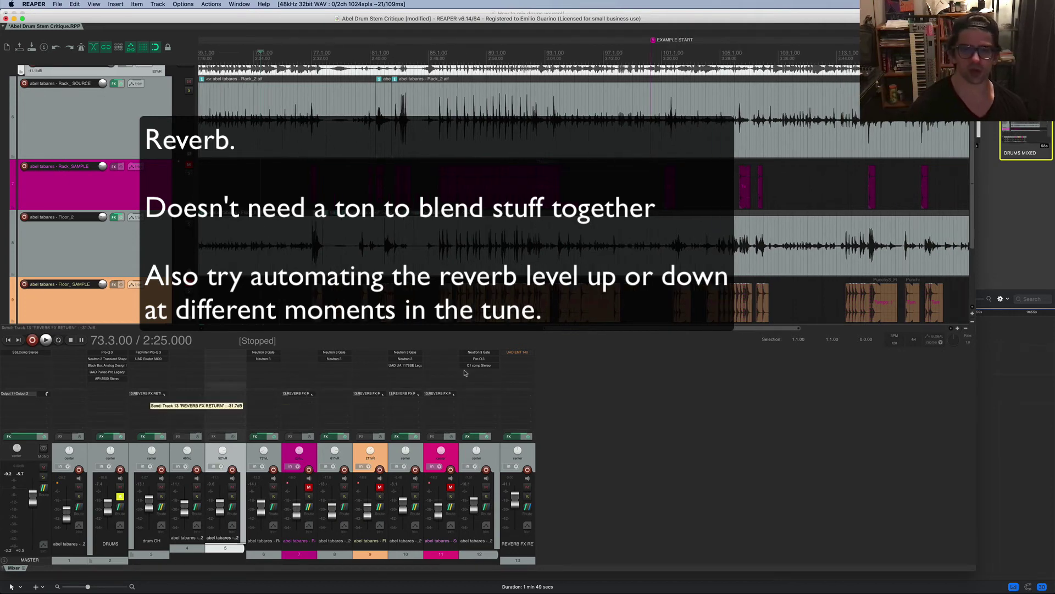
- View the UAD EMT 140 plate reverb on the REVERB FX RETURN track and close its window
{"action": "left_click", "coordinate": [510, 356]}
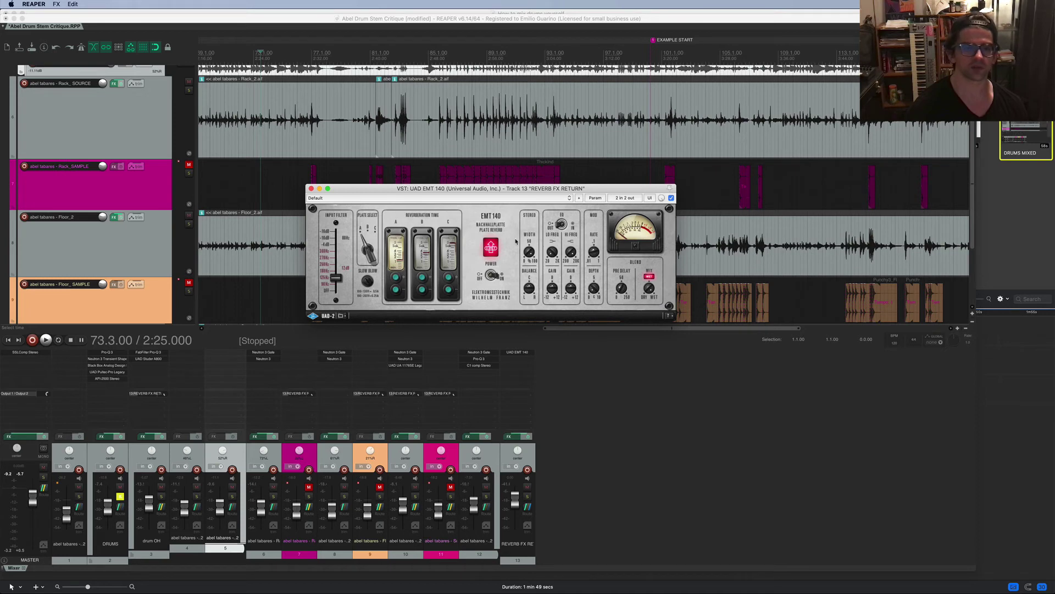
{"action": "left_click", "coordinate": [311, 189]}
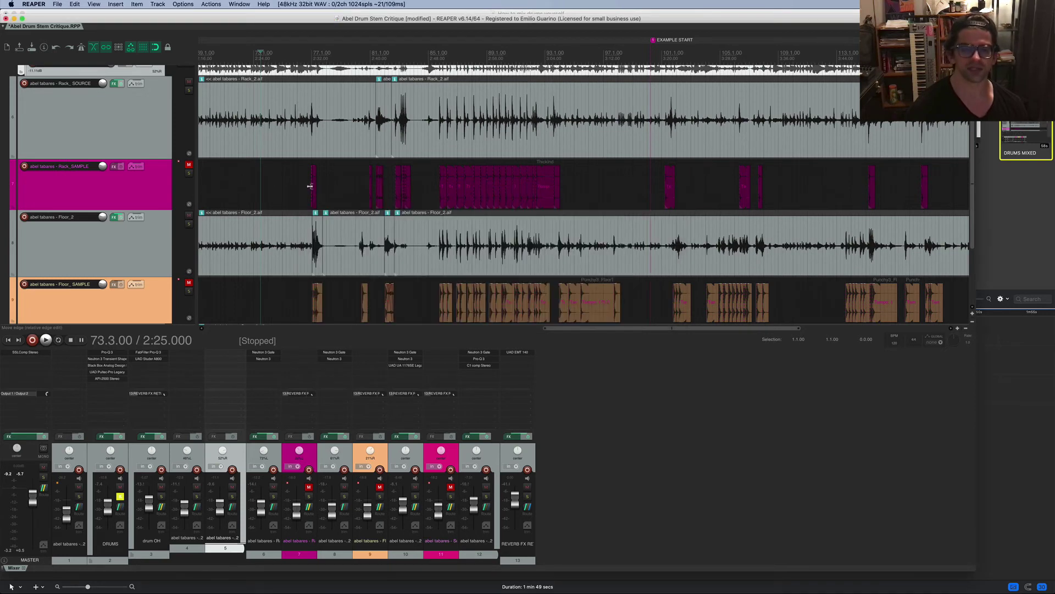
- Play the full mix with the backing track, check its fader and the DRUMS fader against each other, and stop playback
{"action": "scroll", "coordinate": [439, 220], "scroll_direction": "down", "scroll_amount": 3}
{"action": "left_click", "coordinate": [427, 258]}
{"action": "key", "text": "space"}
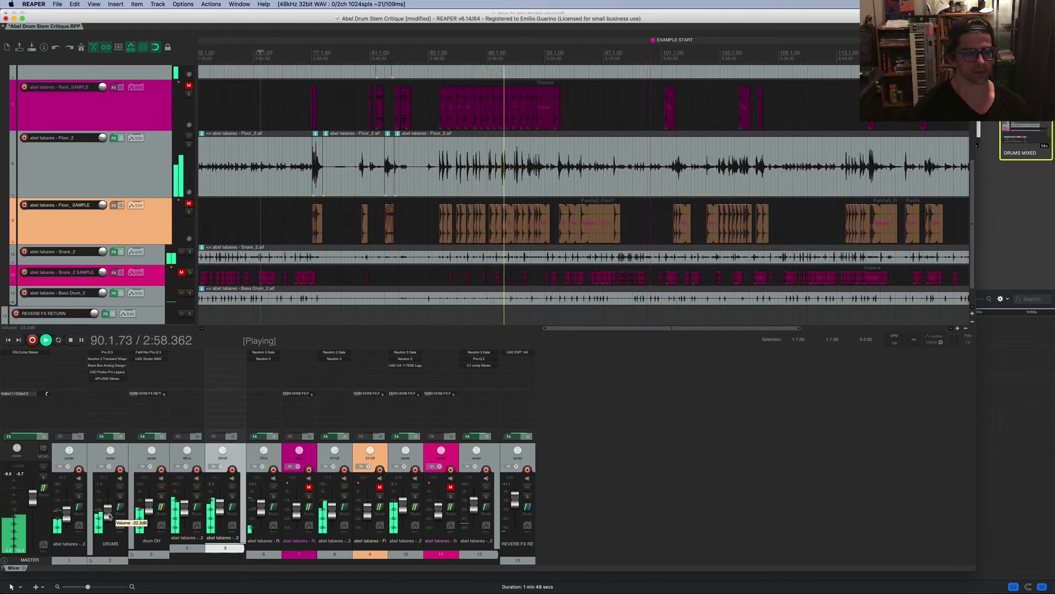
{"action": "left_click", "coordinate": [63, 511]}
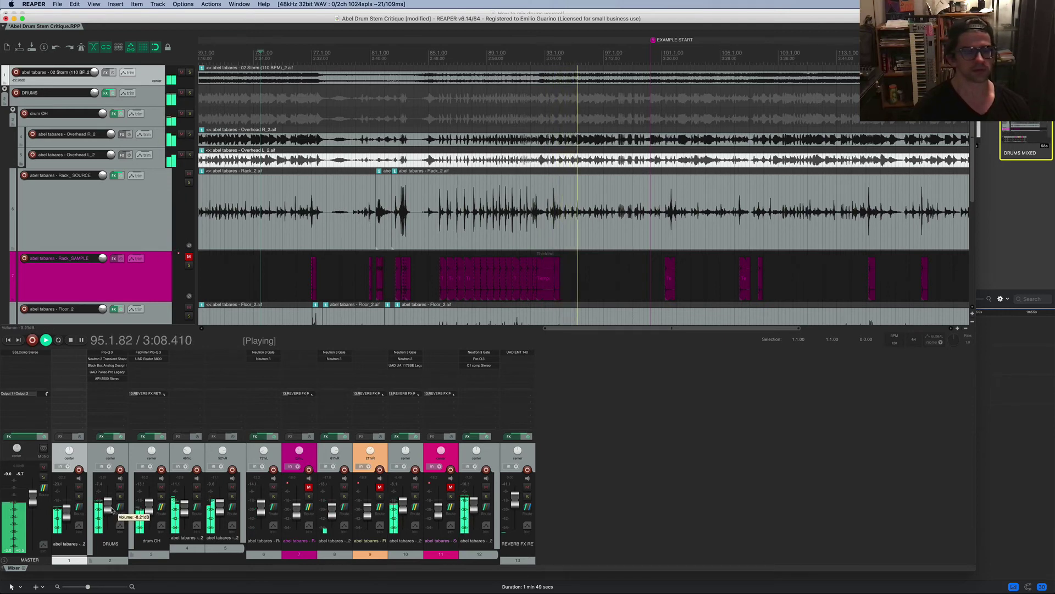
{"action": "key", "text": "space"}
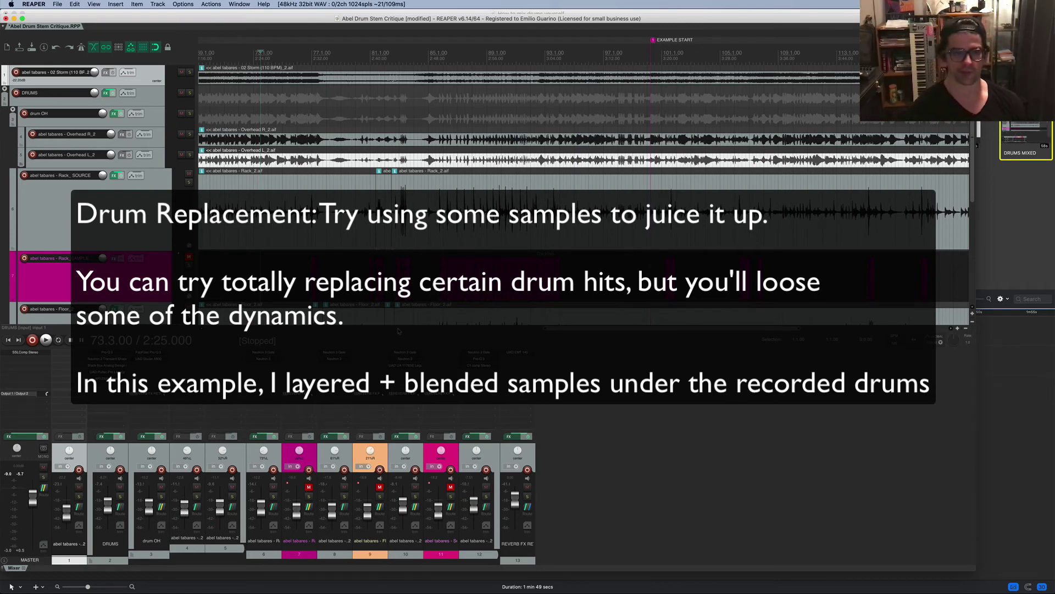
- Solo the DRUMS folder, hide the mixer and look over the sample tracks layered beneath the recorded drums
{"action": "scroll", "coordinate": [399, 325], "scroll_direction": "down", "scroll_amount": 1}
{"action": "left_click", "coordinate": [120, 496]}
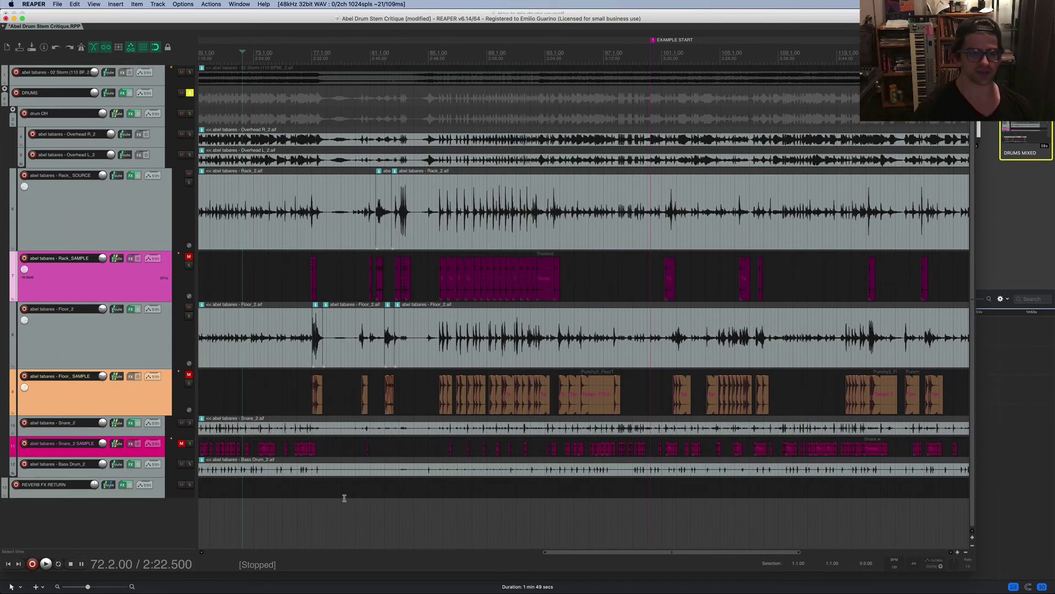
{"action": "scroll", "coordinate": [299, 453], "scroll_direction": "up", "scroll_amount": 3}
{"action": "scroll", "coordinate": [302, 453], "scroll_direction": "left", "scroll_amount": 10}
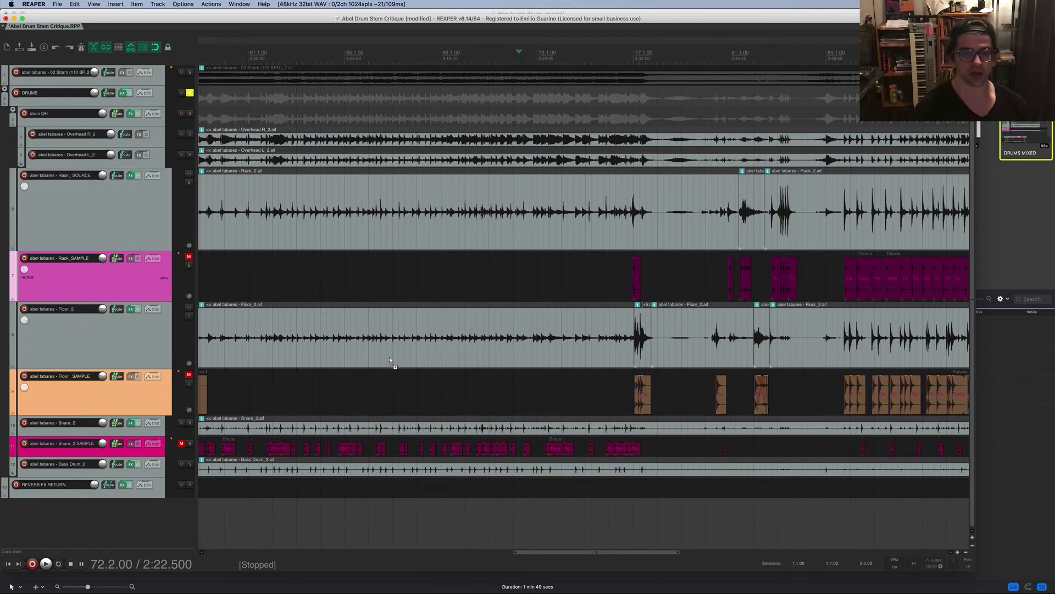
{"action": "scroll", "coordinate": [388, 362], "scroll_direction": "down", "scroll_amount": 5}
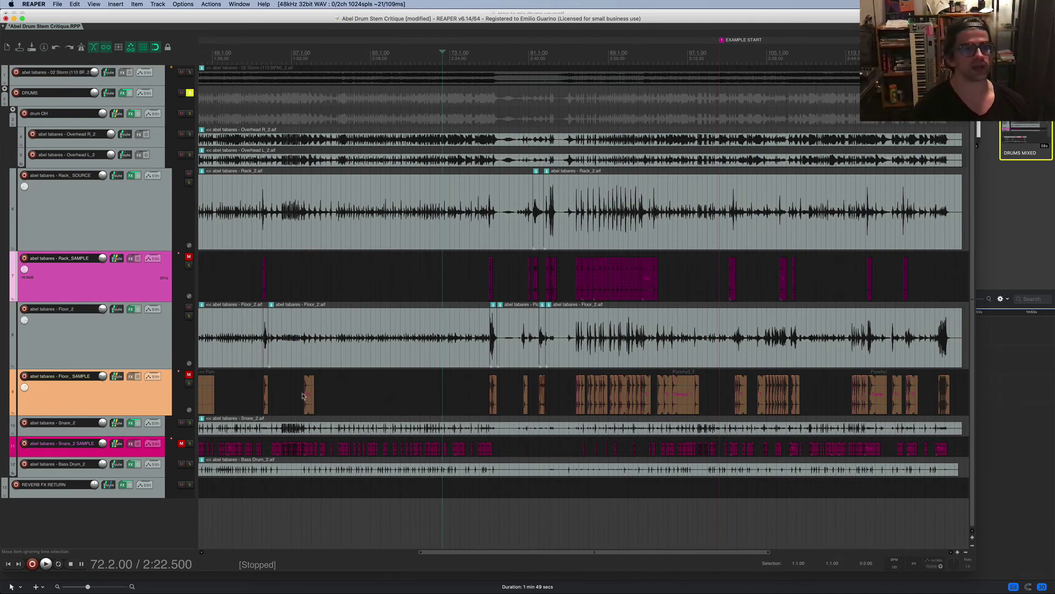
- Examine how the Rack_SAMPLE items line up with the recorded Rack_SOURCE tom hits around bars 13 to 16
{"action": "left_click", "coordinate": [85, 218]}
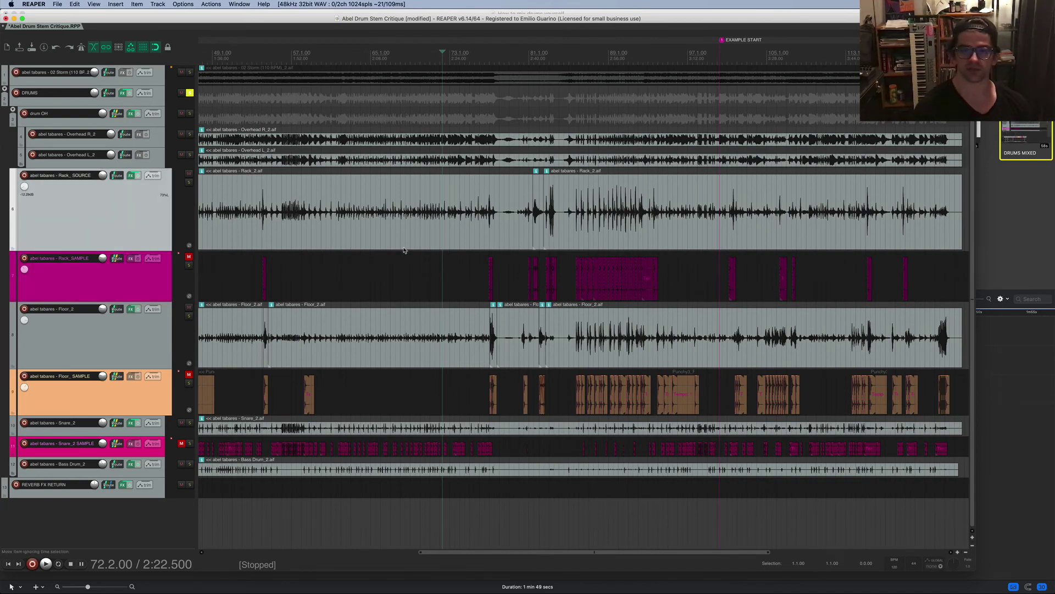
{"action": "scroll", "coordinate": [244, 198], "scroll_direction": "left", "scroll_amount": 10}
{"action": "scroll", "coordinate": [242, 231], "scroll_direction": "up", "scroll_amount": 6}
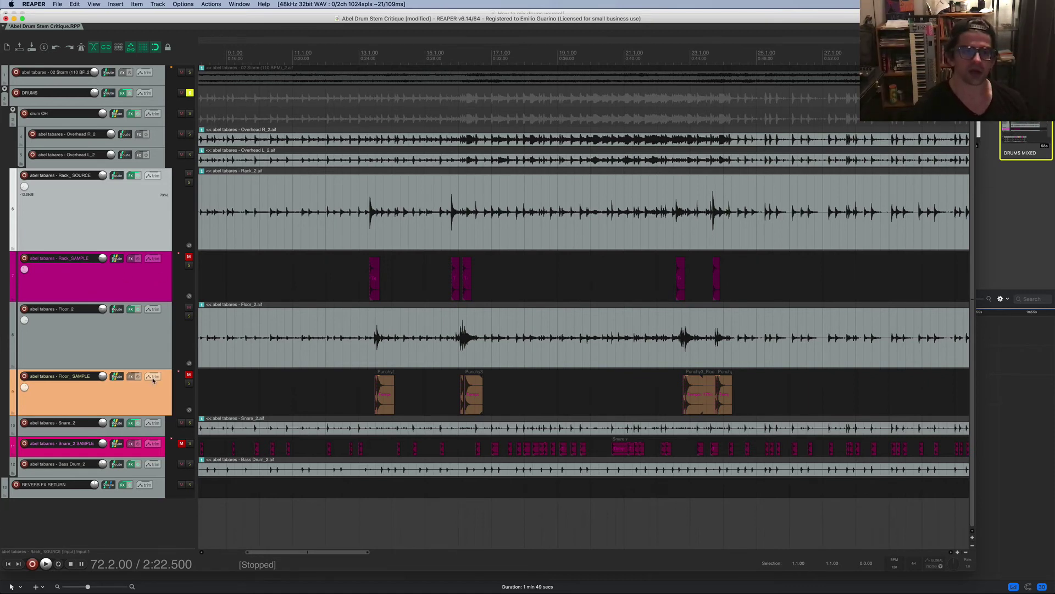
{"action": "scroll", "coordinate": [371, 304], "scroll_direction": "up", "scroll_amount": 5}
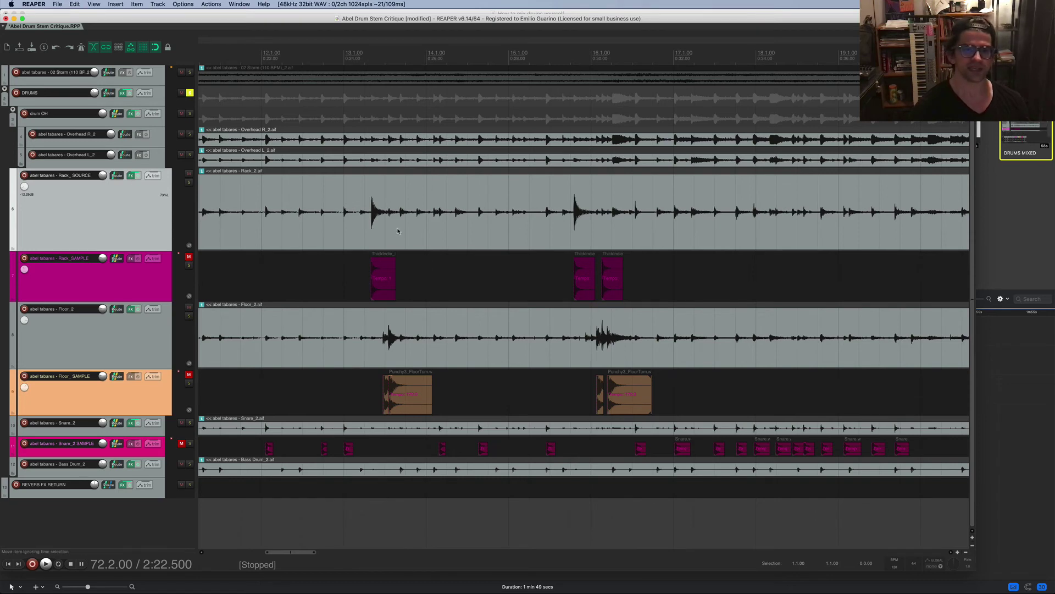
{"action": "left_click", "coordinate": [573, 222]}
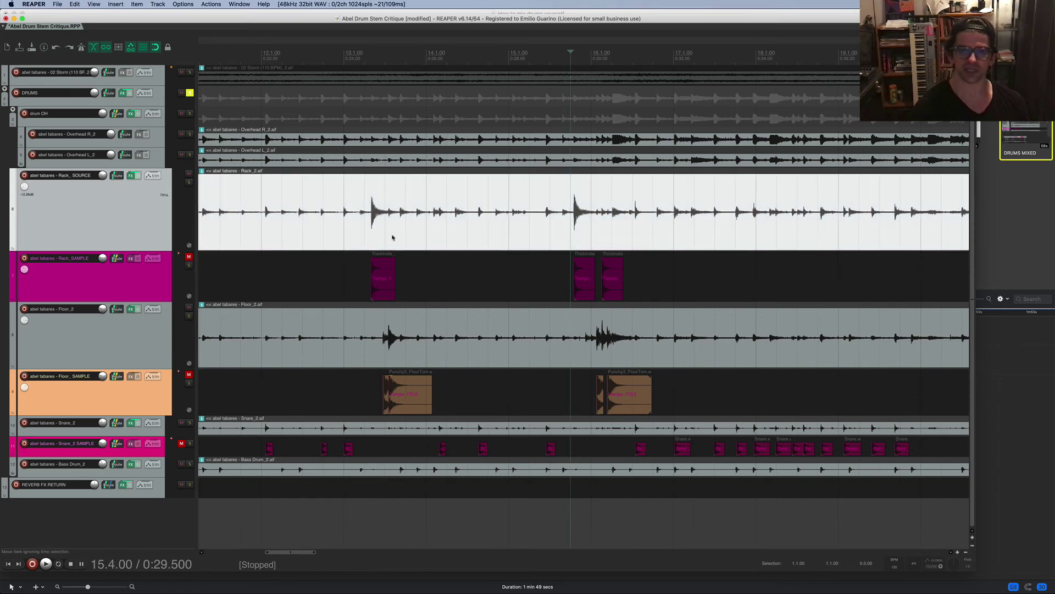
{"action": "left_click", "coordinate": [373, 223]}
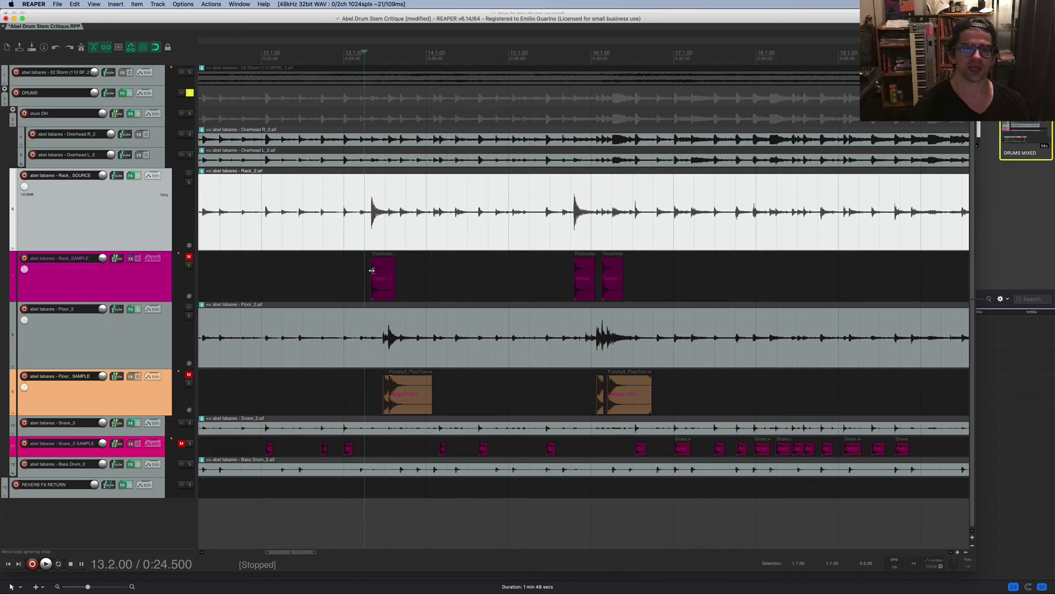
{"action": "scroll", "coordinate": [373, 275], "scroll_direction": "up", "scroll_amount": 10}
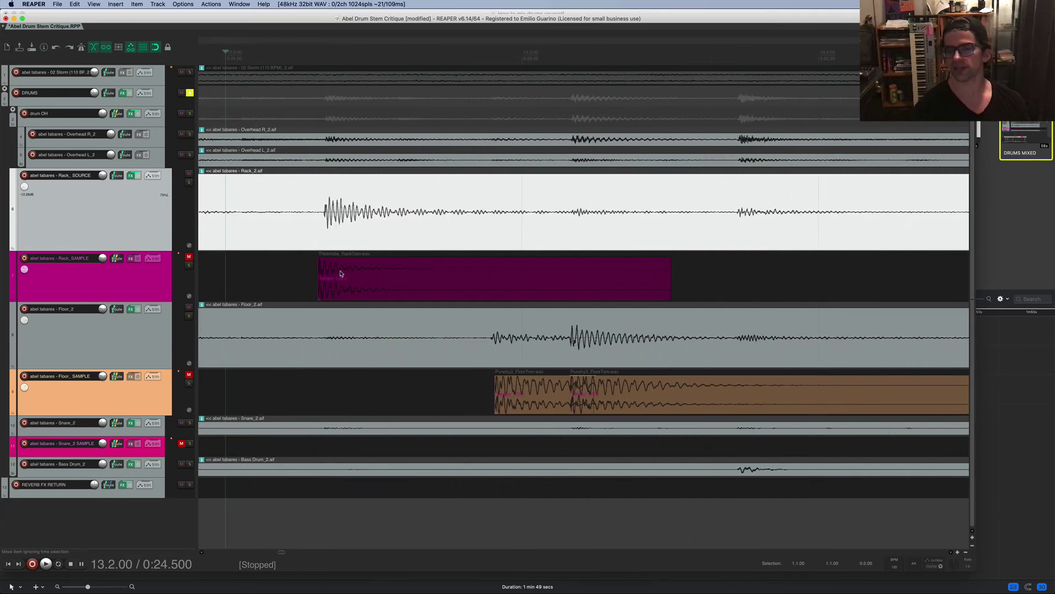
{"action": "scroll", "coordinate": [340, 273], "scroll_direction": "down", "scroll_amount": 8}
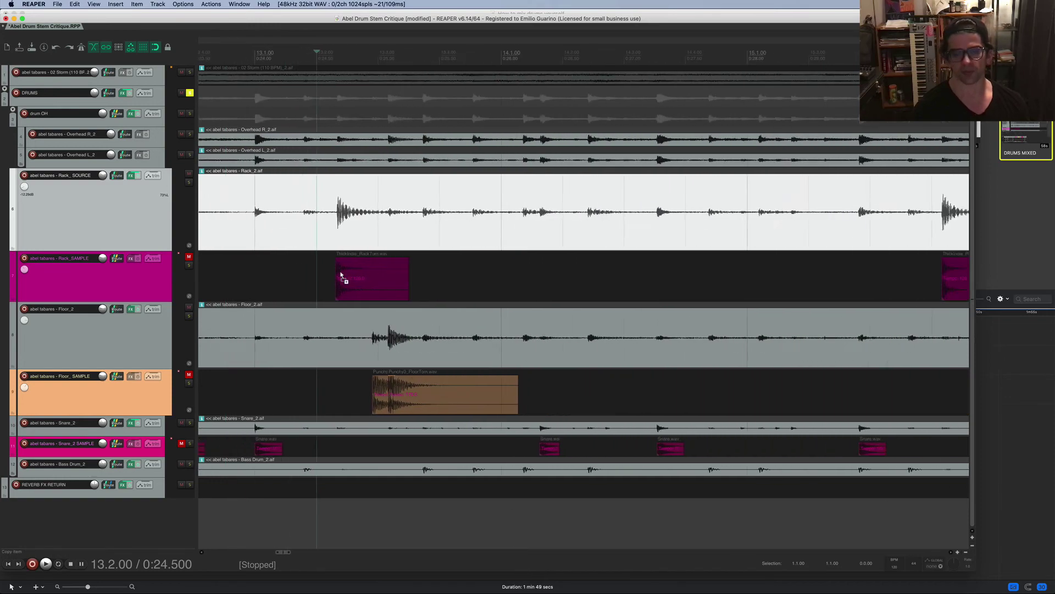
{"action": "scroll", "coordinate": [341, 275], "scroll_direction": "down", "scroll_amount": 3}
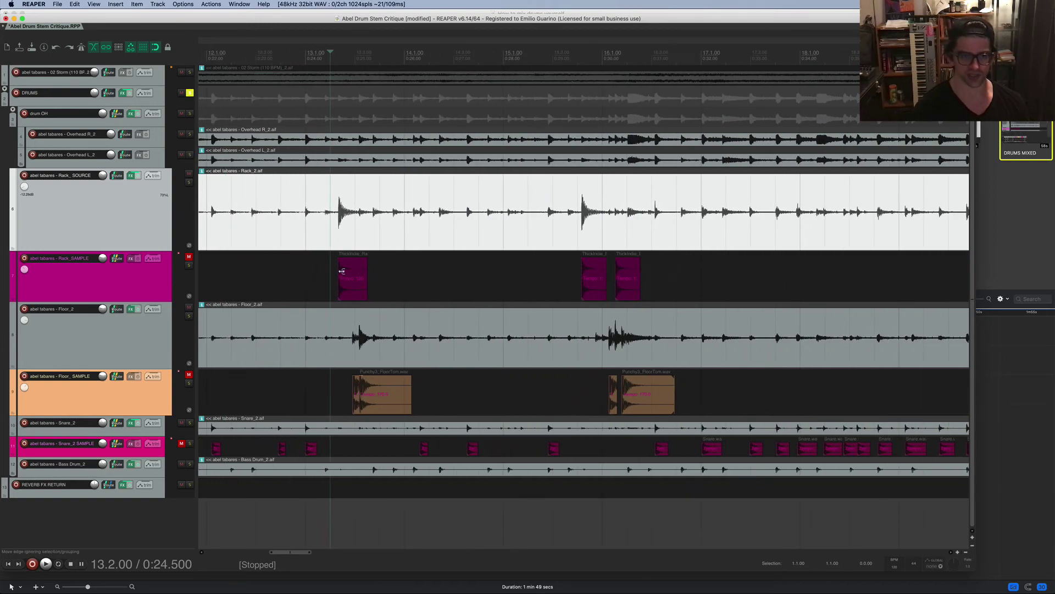
- Solo the Rack_SOURCE track and audition the recorded tom on its own from bar 11
{"action": "left_click", "coordinate": [190, 184]}
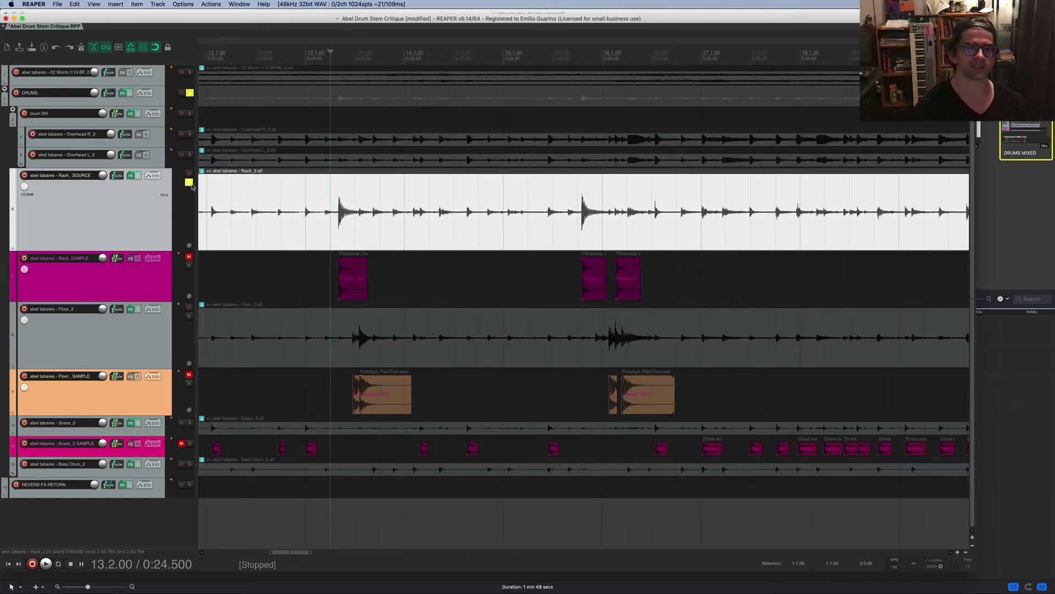
{"action": "key", "text": "space"}
{"action": "key", "text": "space"}
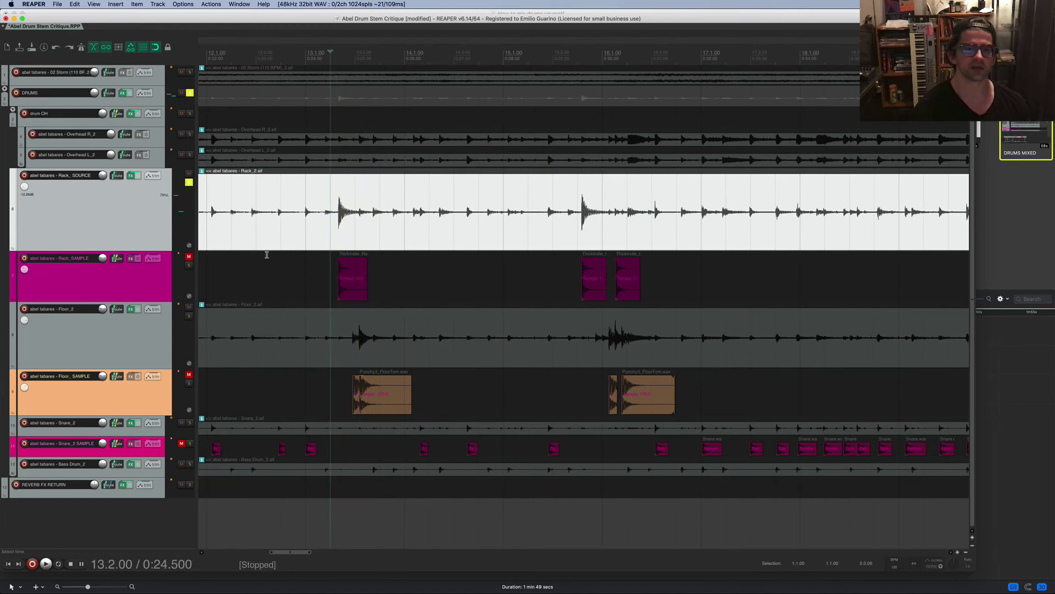
{"action": "scroll", "coordinate": [266, 253], "scroll_direction": "left", "scroll_amount": 5}
{"action": "left_click", "coordinate": [298, 214]}
{"action": "key", "text": "space"}
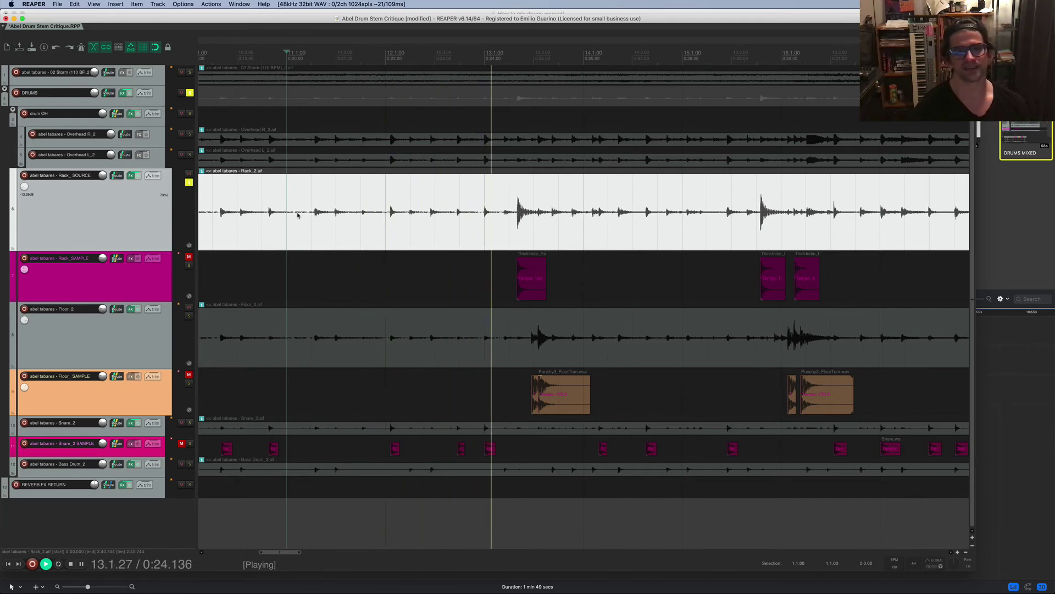
{"action": "key", "text": "space"}
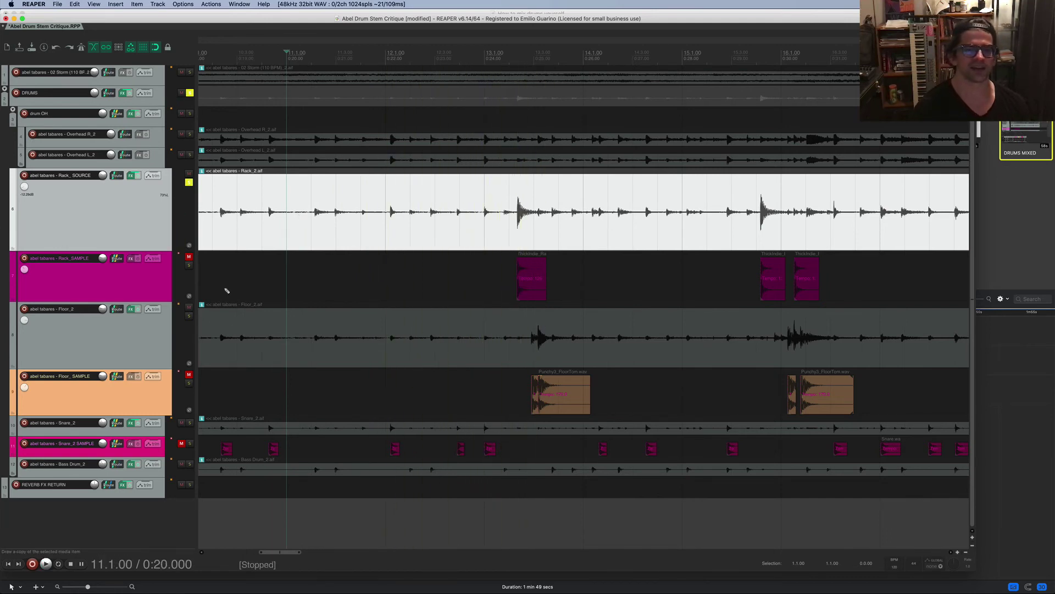
- Unmute the Rack_SAMPLE track and solo it together with the Rack_SOURCE track
{"action": "left_click", "coordinate": [188, 256]}
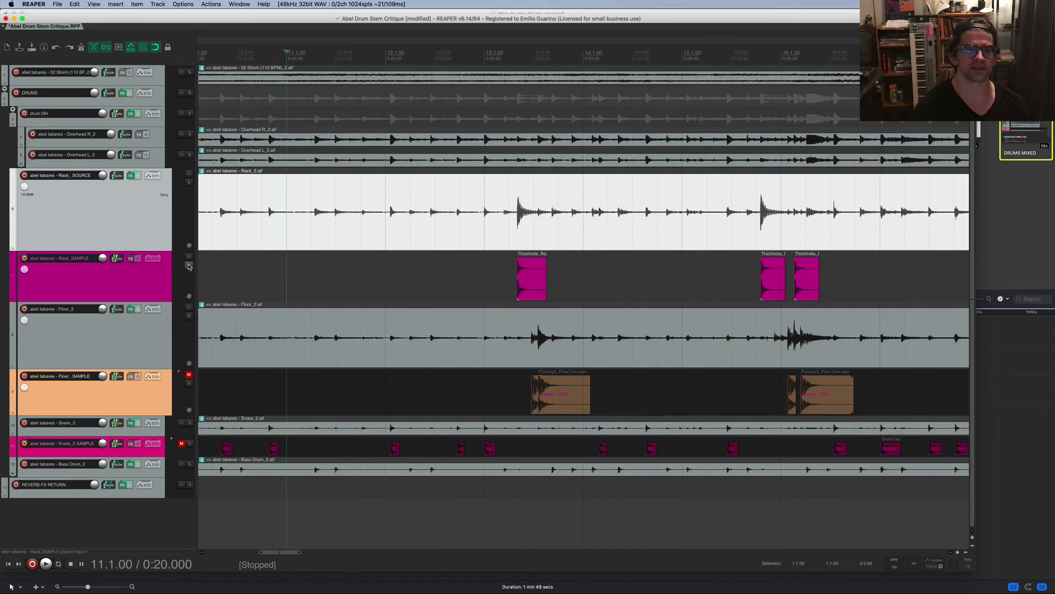
{"action": "left_click", "coordinate": [189, 266], "text": "ctrl"}
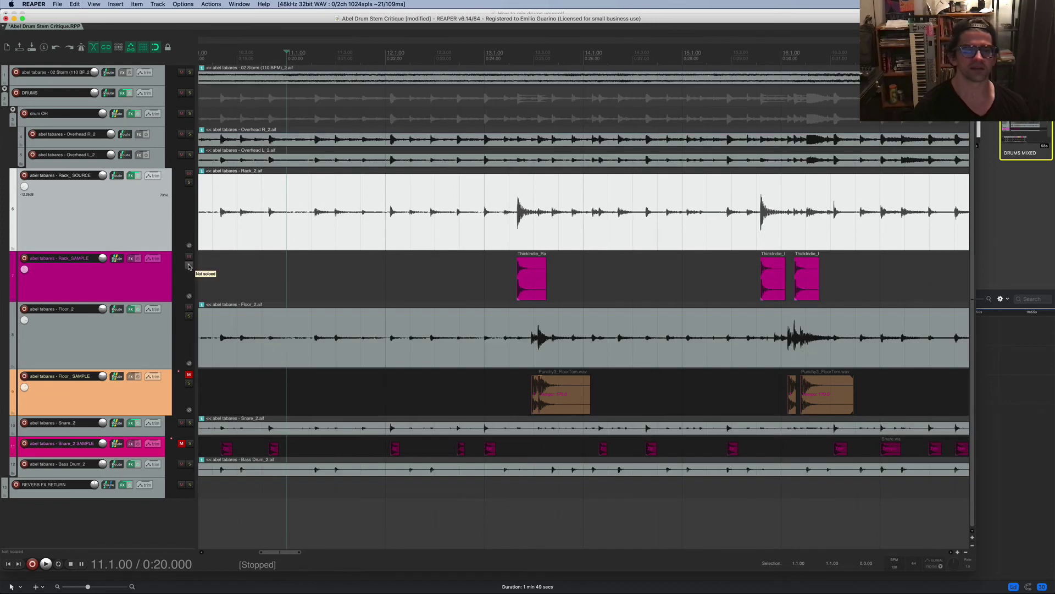
{"action": "left_click", "coordinate": [189, 266]}
{"action": "left_click", "coordinate": [188, 182]}
- Audition the recorded rack tom blended with its sample from bar 11 and again from 13.2.00
{"action": "key", "text": "space"}
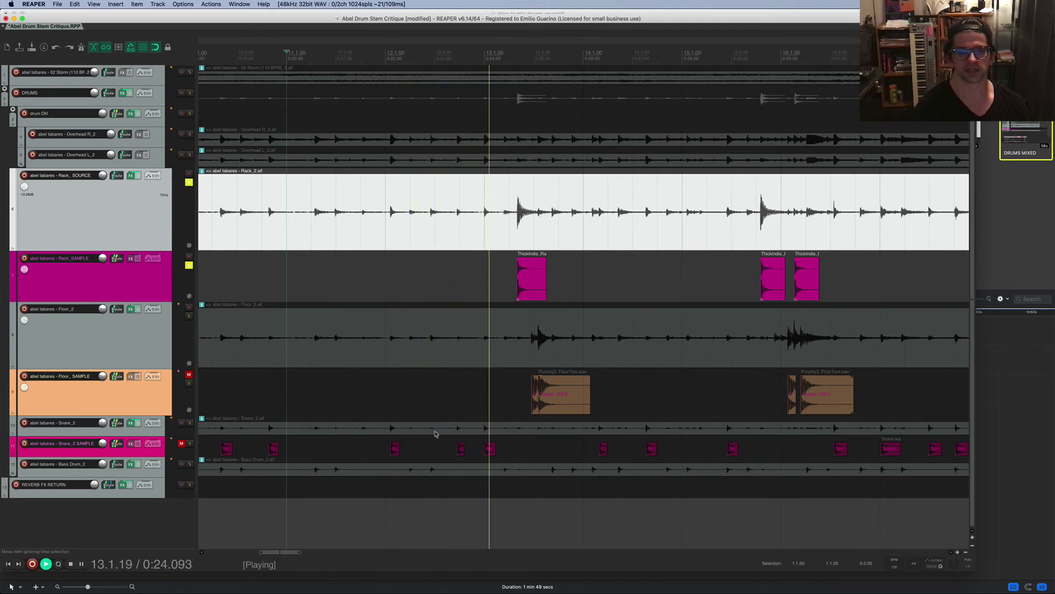
{"action": "key", "text": "space"}
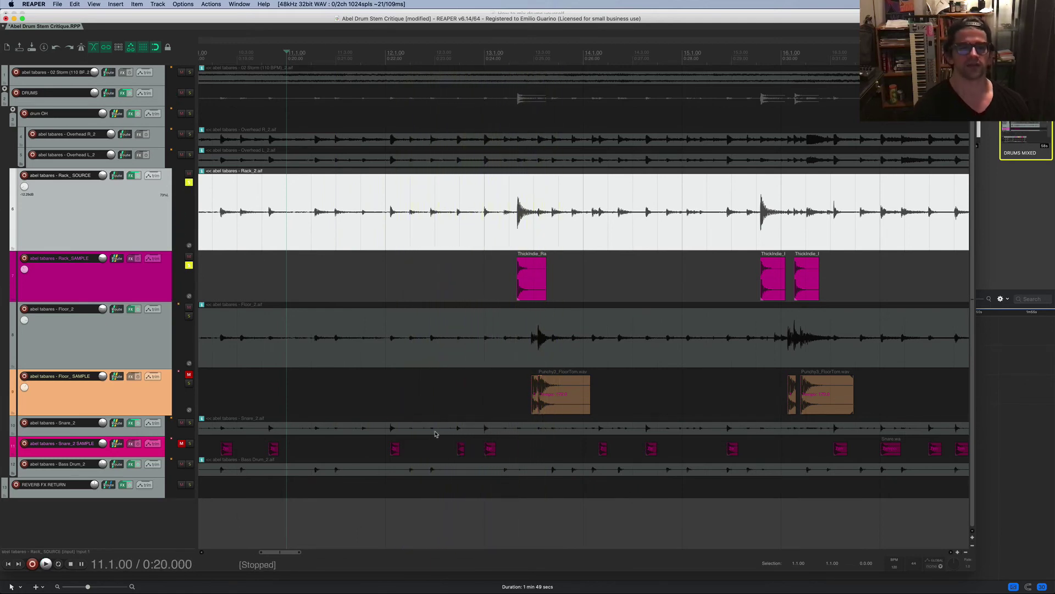
{"action": "left_click", "coordinate": [504, 277]}
{"action": "key", "text": "space"}
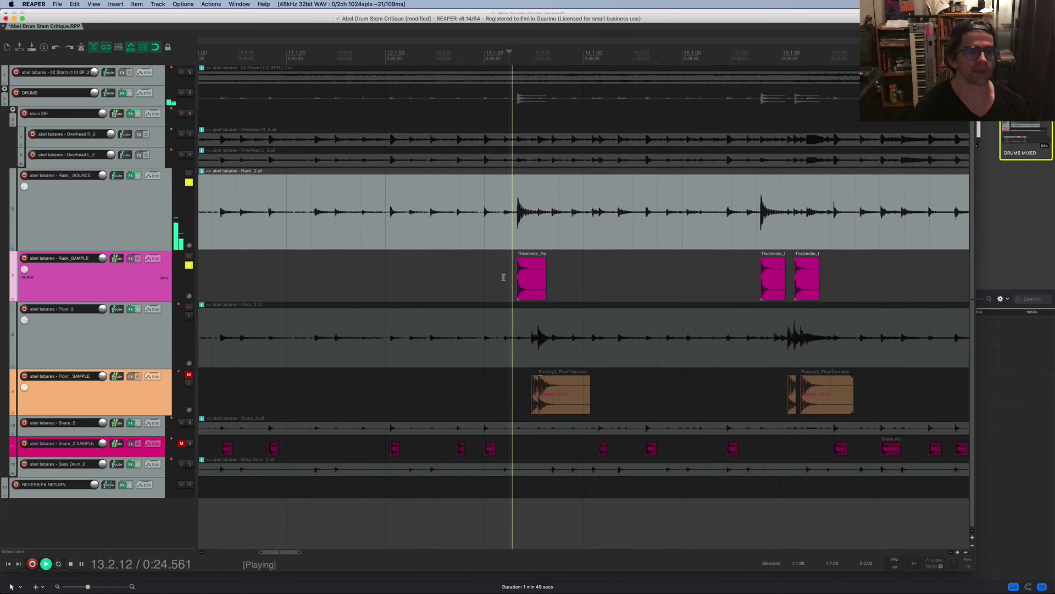
{"action": "key", "text": "space"}
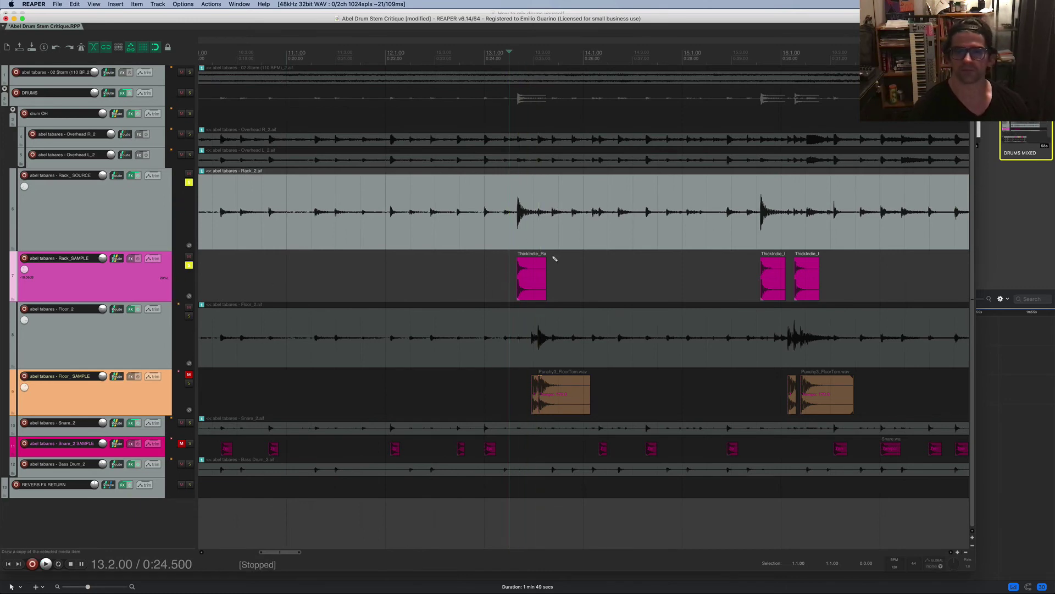
- Unmute the Floor_SAMPLE track at the tom hits around bar 77
{"action": "scroll", "coordinate": [553, 260], "scroll_direction": "down", "scroll_amount": 2}
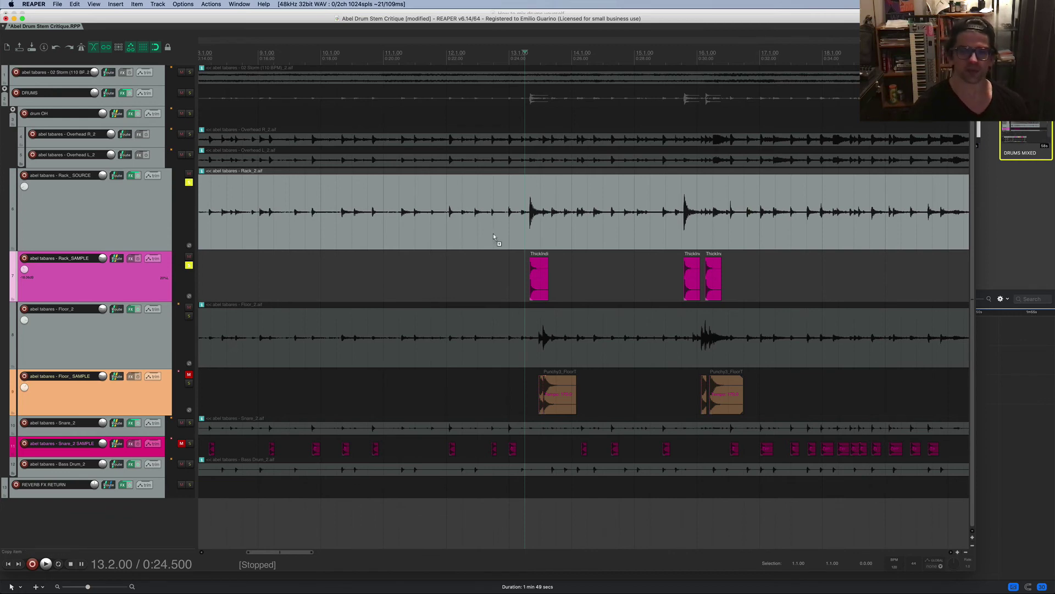
{"action": "scroll", "coordinate": [493, 236], "scroll_direction": "down", "scroll_amount": 2}
{"action": "scroll", "coordinate": [559, 217], "scroll_direction": "right", "scroll_amount": 5}
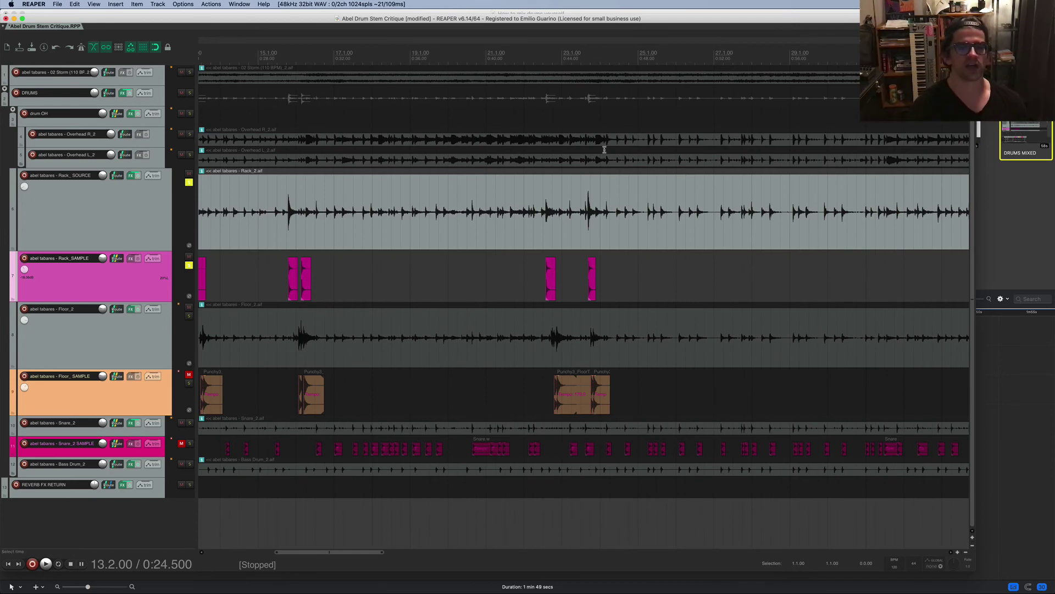
{"action": "scroll", "coordinate": [462, 315], "scroll_direction": "down", "scroll_amount": 6}
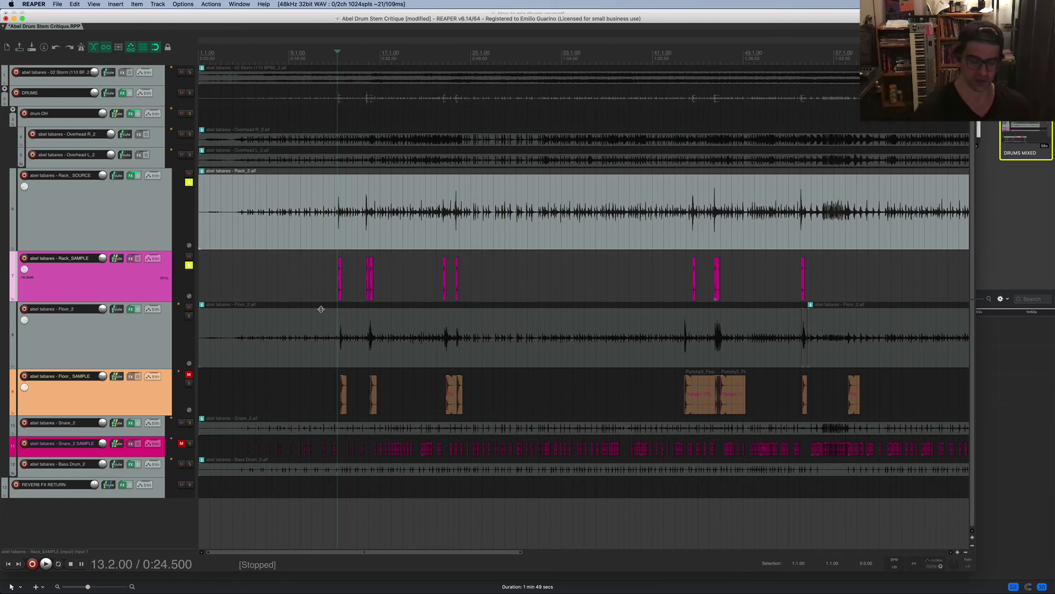
{"action": "key", "text": "2"}
{"action": "left_click", "coordinate": [189, 375]}
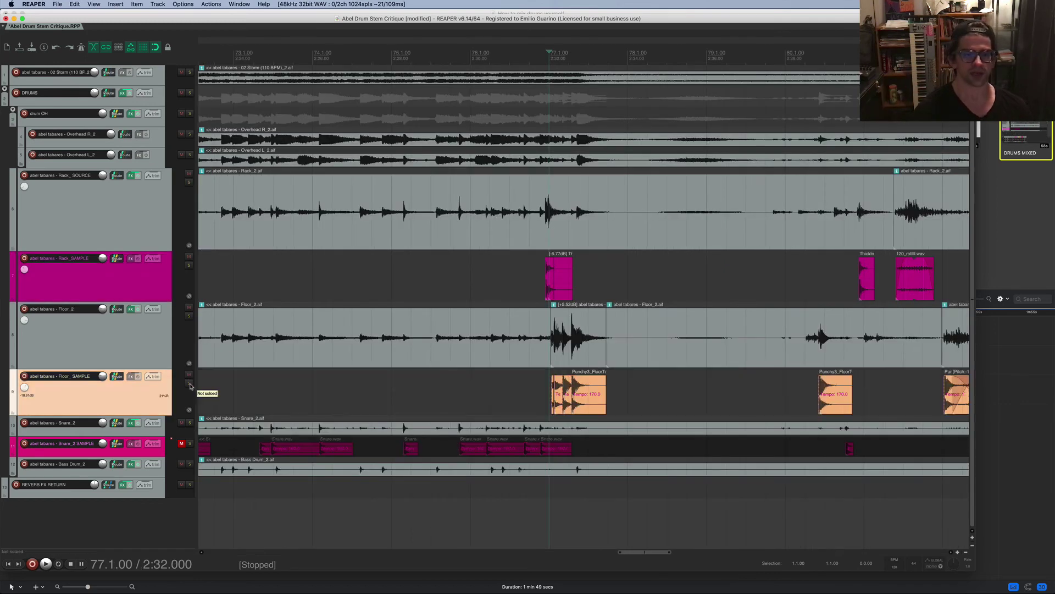
- Solo the Floor_SAMPLE track and audition the floor tom samples on their own from 77.1.00
{"action": "left_click", "coordinate": [189, 383]}
{"action": "key", "text": "space"}
{"action": "key", "text": "space"}
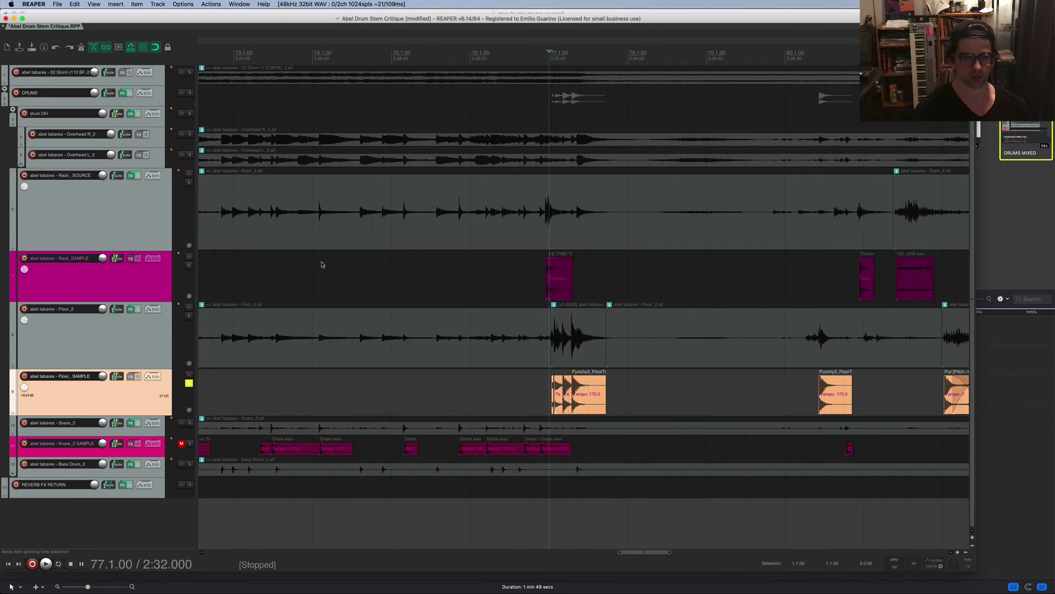
- Solo Floor_2 together with Floor_SAMPLE and audition the blended floor tom from 77.1.00 and again from 76.2.00
{"action": "left_click", "coordinate": [189, 317]}
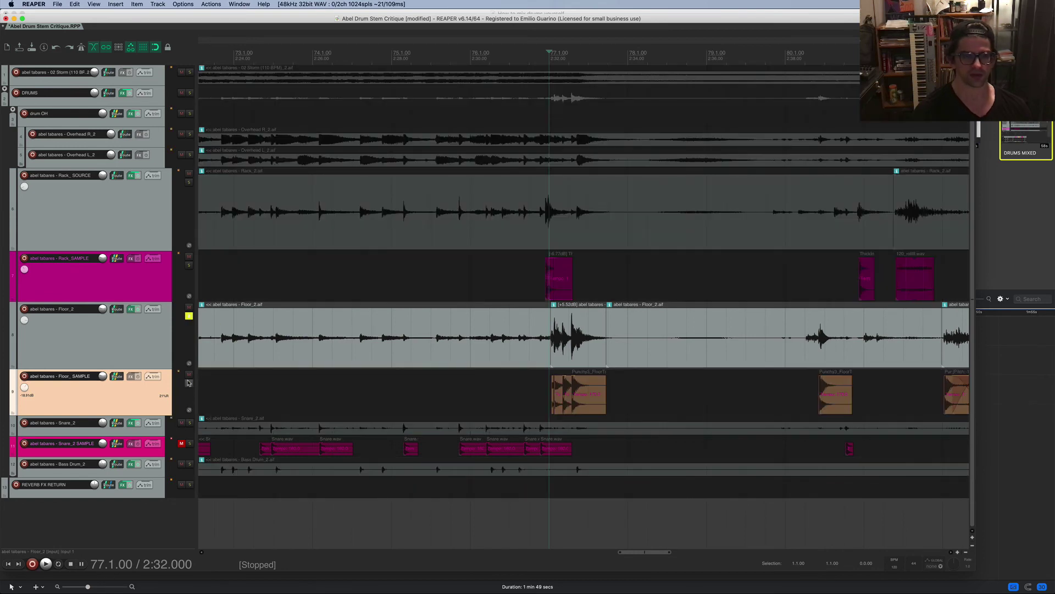
{"action": "left_click", "coordinate": [189, 383]}
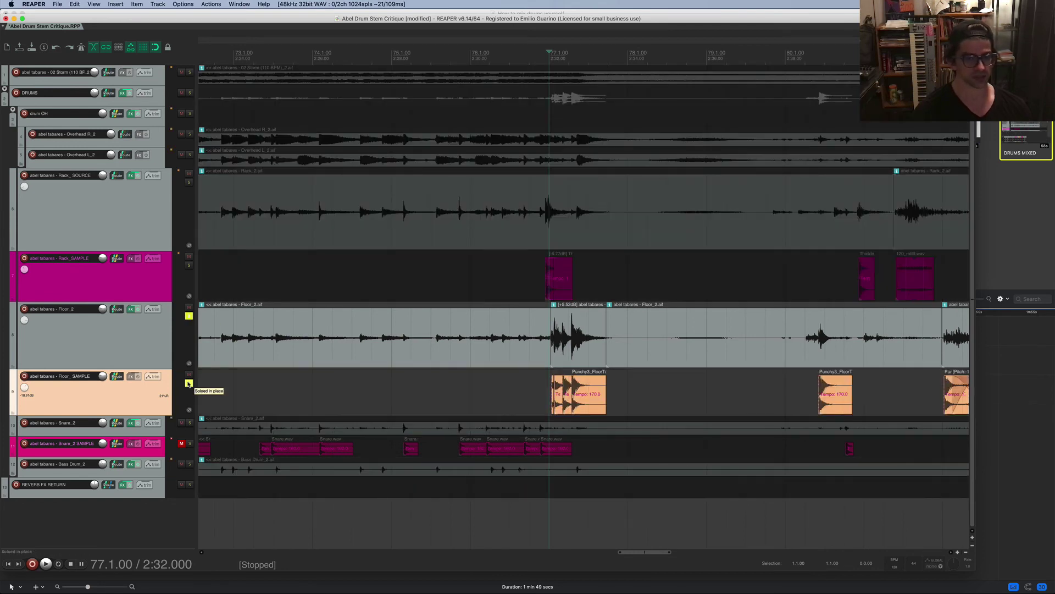
{"action": "key", "text": "space"}
{"action": "key", "text": "space"}
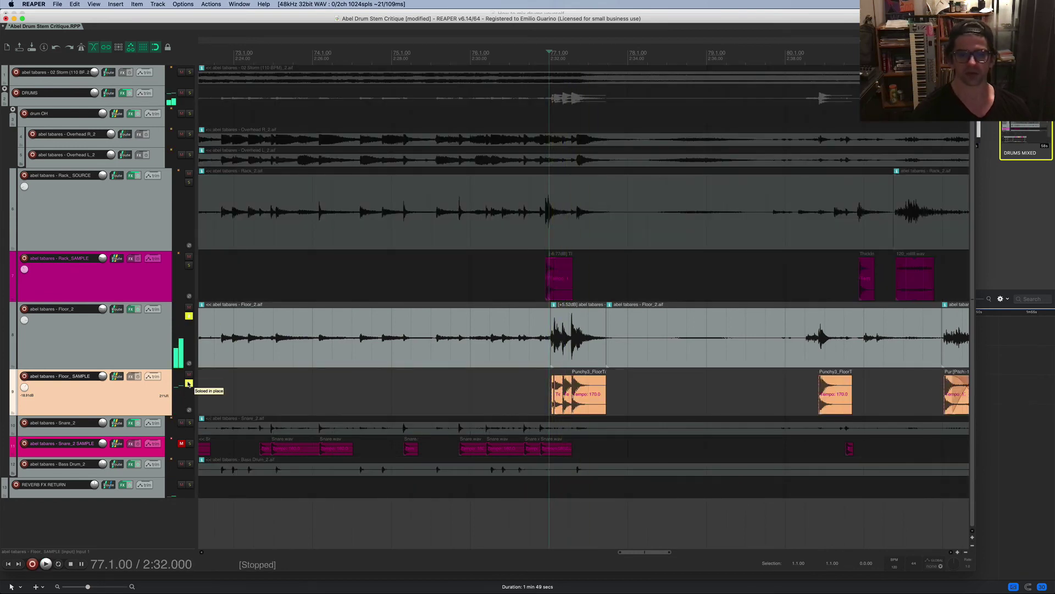
{"action": "left_click", "coordinate": [484, 376]}
{"action": "key", "text": "space"}
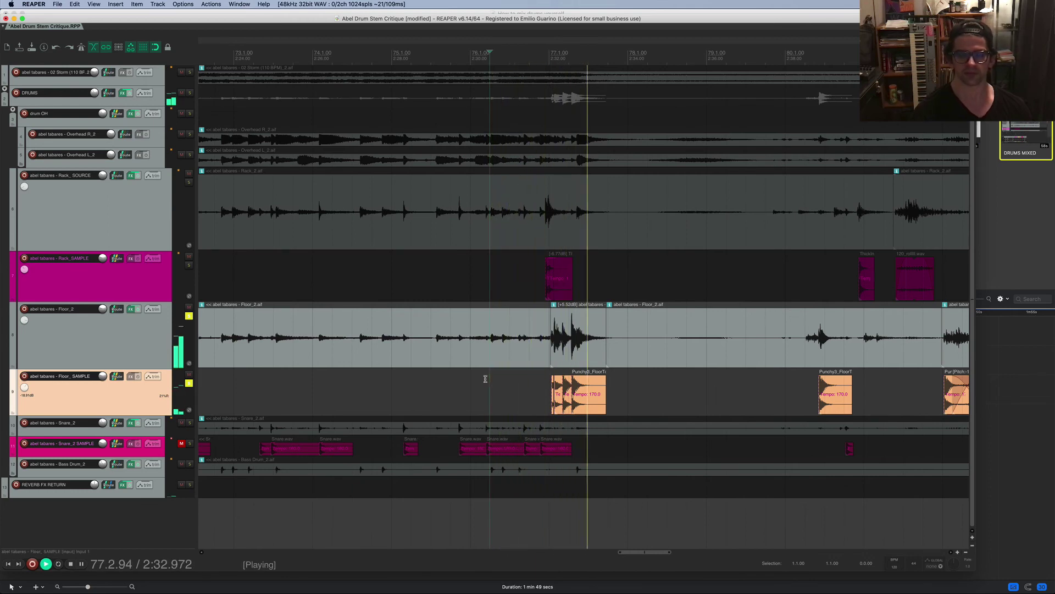
{"action": "key", "text": "space"}
- Solo Rack_SOURCE, Rack_SAMPLE, Floor_2 and Floor_SAMPLE together and audition all the toms from 76.2.00
{"action": "left_click", "coordinate": [189, 266]}
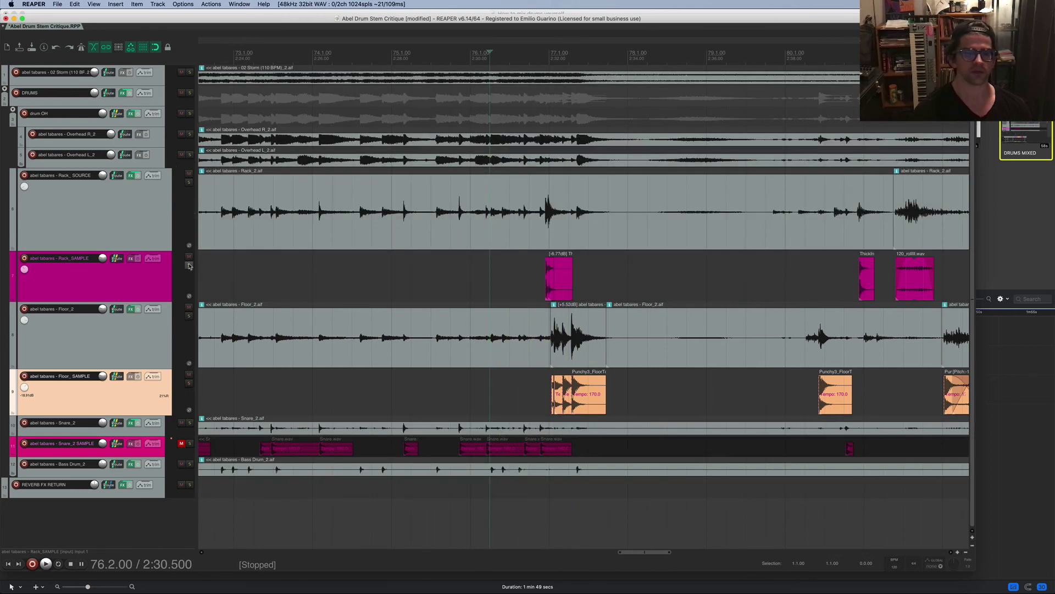
{"action": "left_click", "coordinate": [189, 182]}
{"action": "left_click", "coordinate": [189, 265]}
{"action": "left_click", "coordinate": [189, 315]}
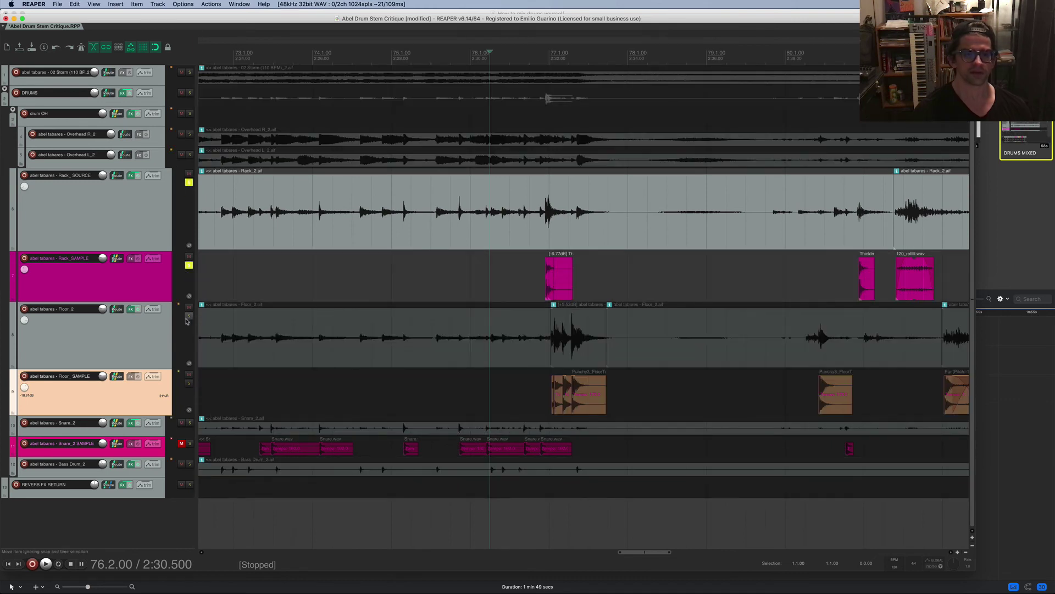
{"action": "left_click", "coordinate": [188, 384]}
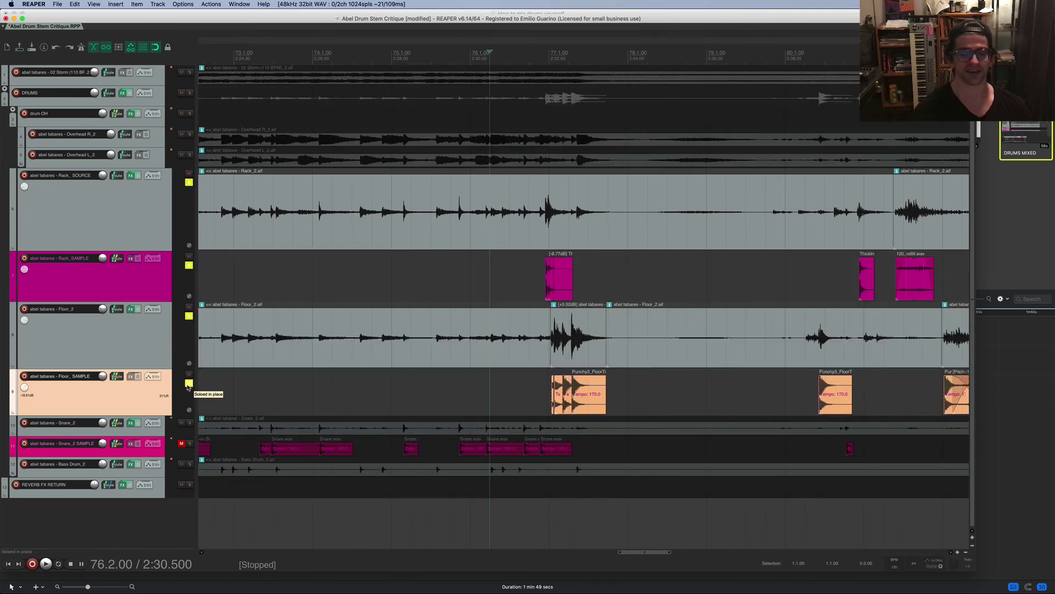
{"action": "key", "text": "space"}
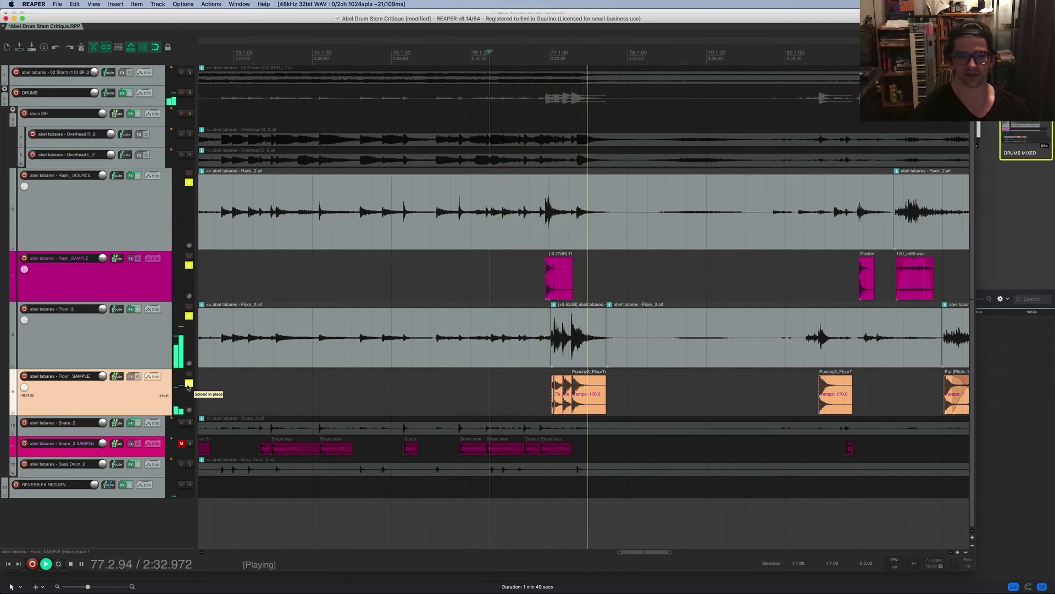
{"action": "key", "text": "space"}
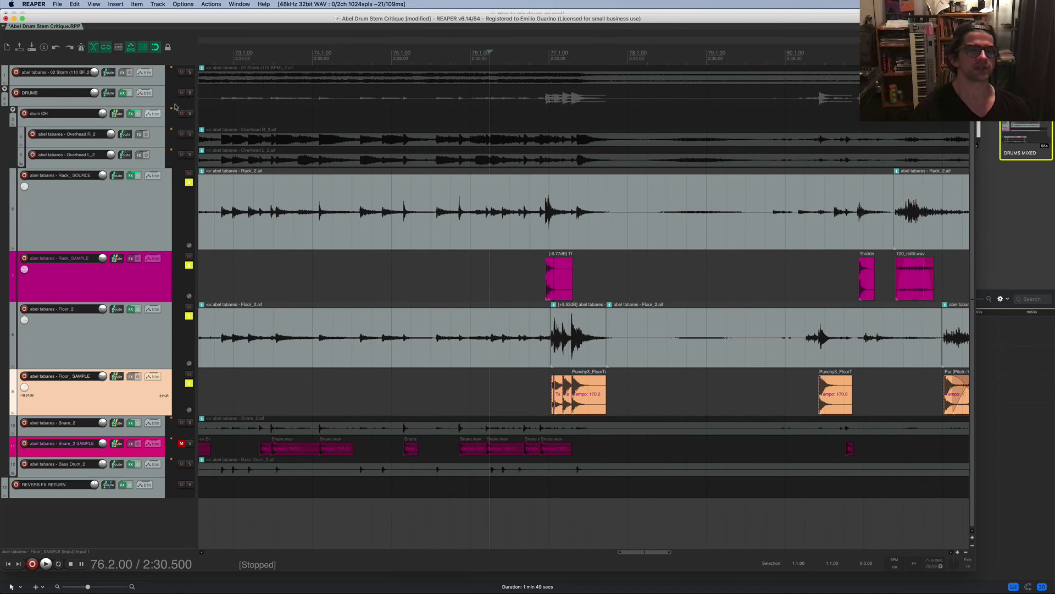
- Solo the DRUMS folder instead of the four tom tracks and audition the whole kit with tom samples from 76.2.00
{"action": "left_click", "coordinate": [190, 93]}
{"action": "left_click_drag", "start_coordinate": [190, 182], "coordinate": [189, 385]}
{"action": "key", "text": "space"}
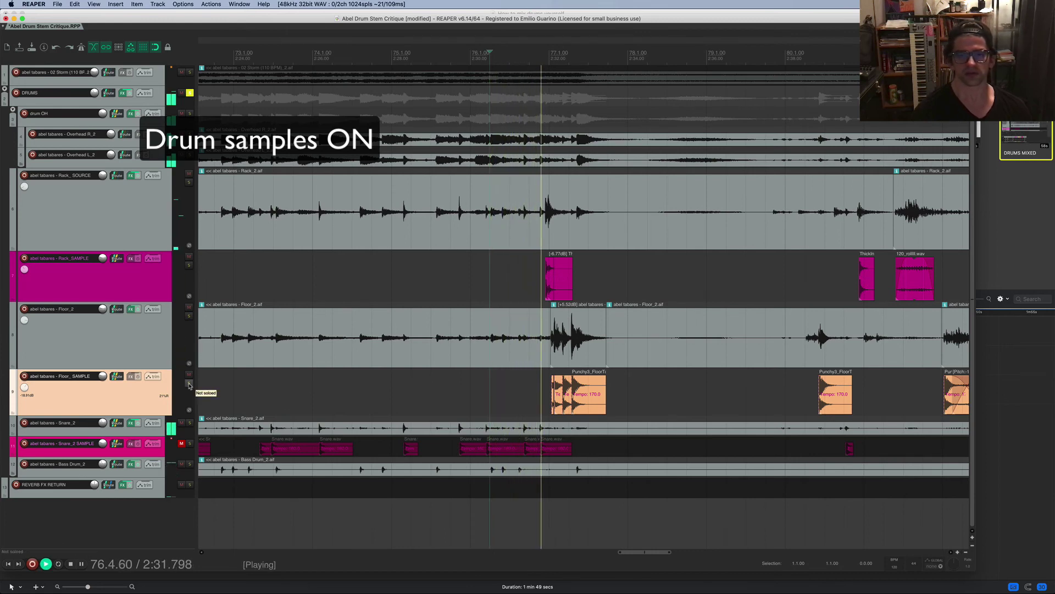
{"action": "key", "text": "space"}
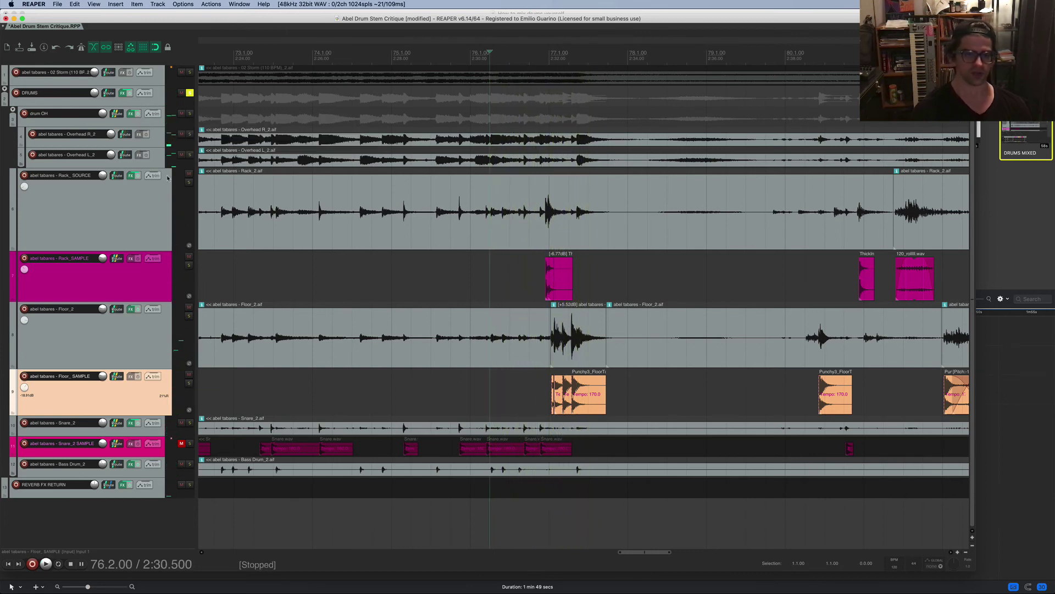
- Mute Rack_SAMPLE and Floor_SAMPLE and audition the kit without tom samples from 76.2.00
{"action": "left_click", "coordinate": [188, 257]}
{"action": "left_click", "coordinate": [189, 375]}
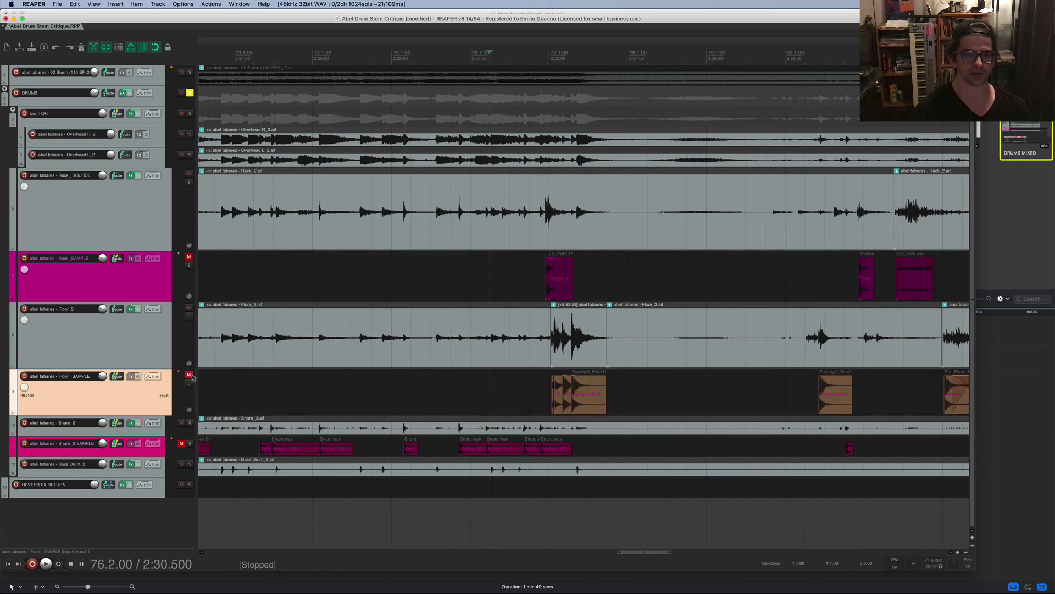
{"action": "key", "text": "space"}
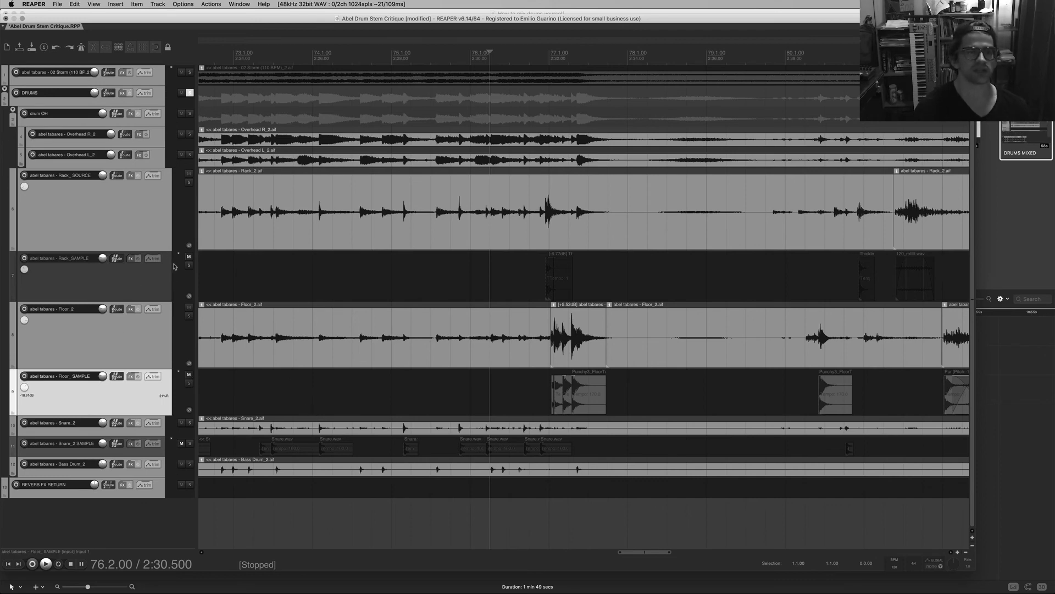
- Unmute Rack_SAMPLE and Floor_SAMPLE and audition the kit with its tom samples again from 76.2.00
{"action": "left_click", "coordinate": [188, 255]}
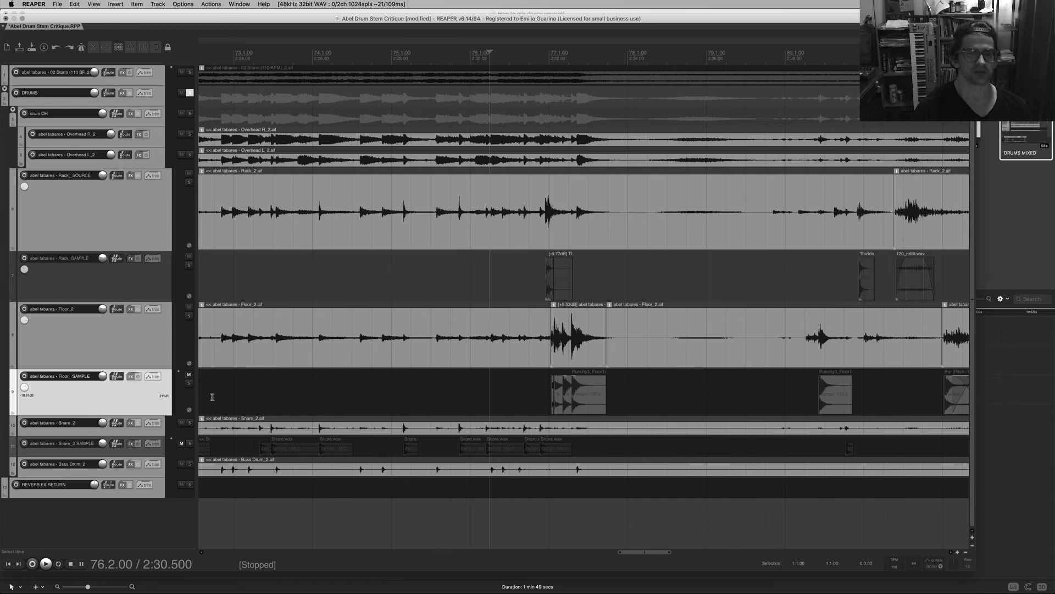
{"action": "left_click", "coordinate": [189, 374]}
{"action": "left_click", "coordinate": [190, 376]}
{"action": "key", "text": "space"}
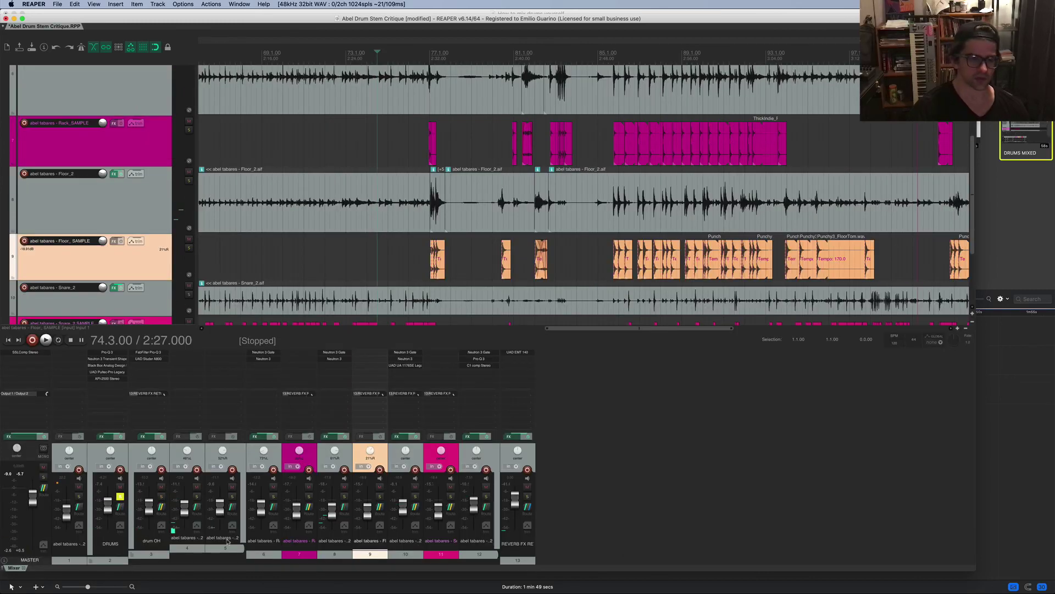
- Hide the mixer and audition the full mix with all samples active from about bar 72
{"action": "key", "text": "super+m"}
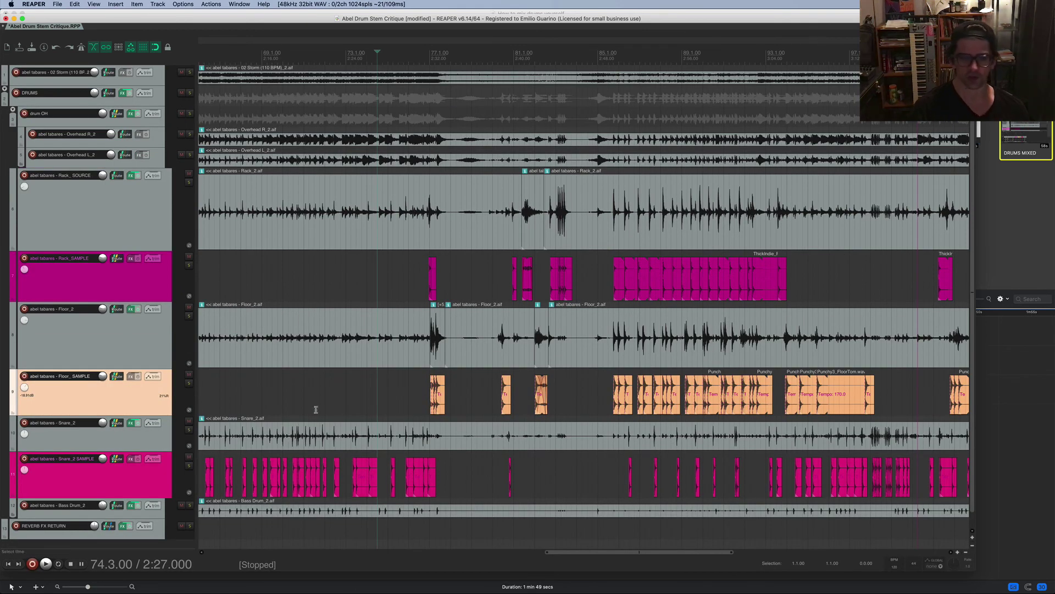
{"action": "left_click", "coordinate": [331, 385]}
{"action": "key", "text": "space"}
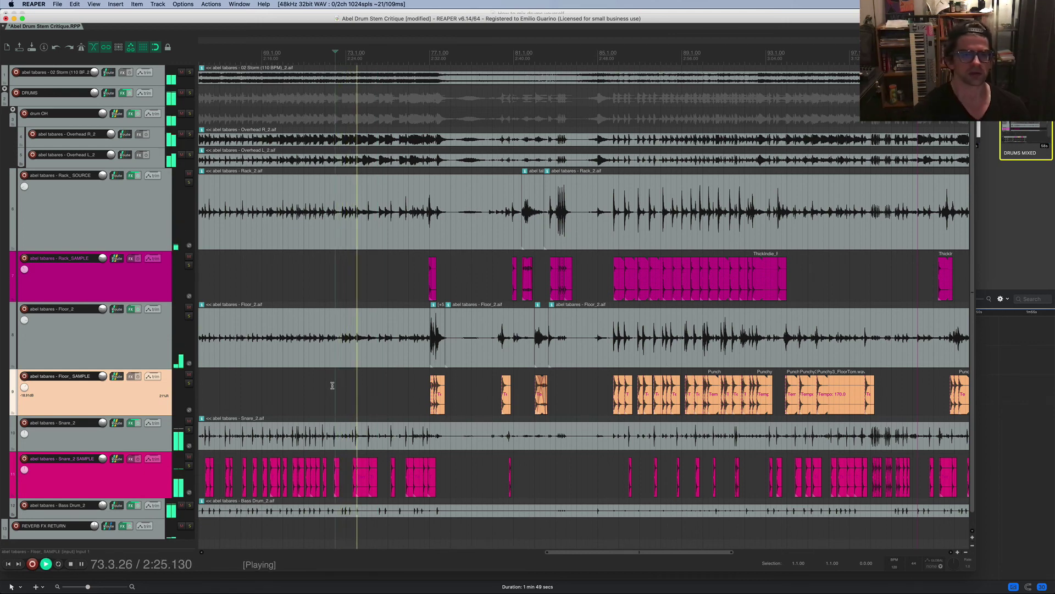
{"action": "scroll", "coordinate": [332, 385], "scroll_direction": "right", "scroll_amount": 3}
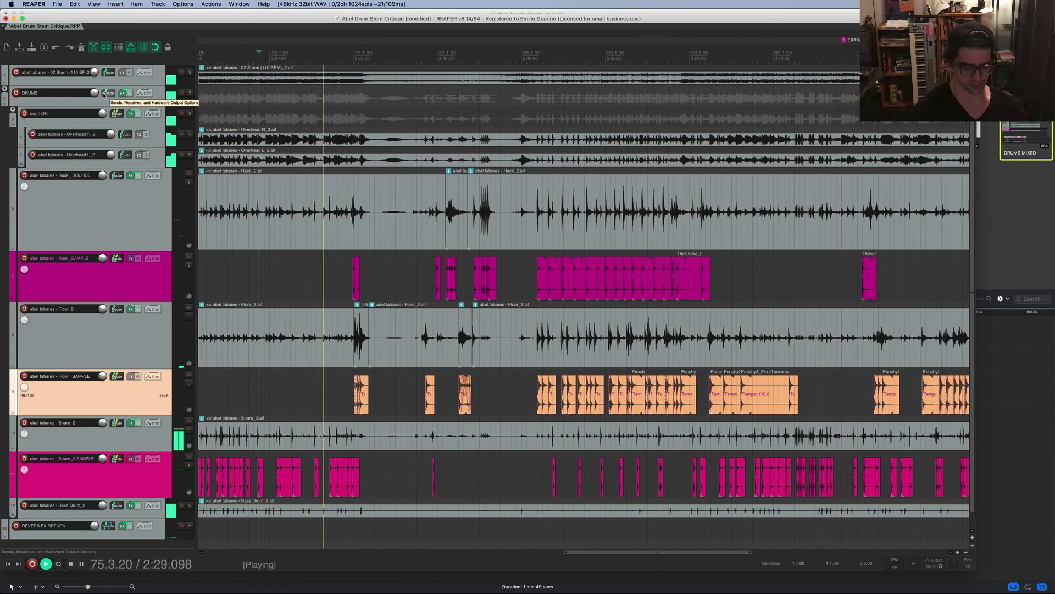
{"action": "key", "text": "ctrl+m"}
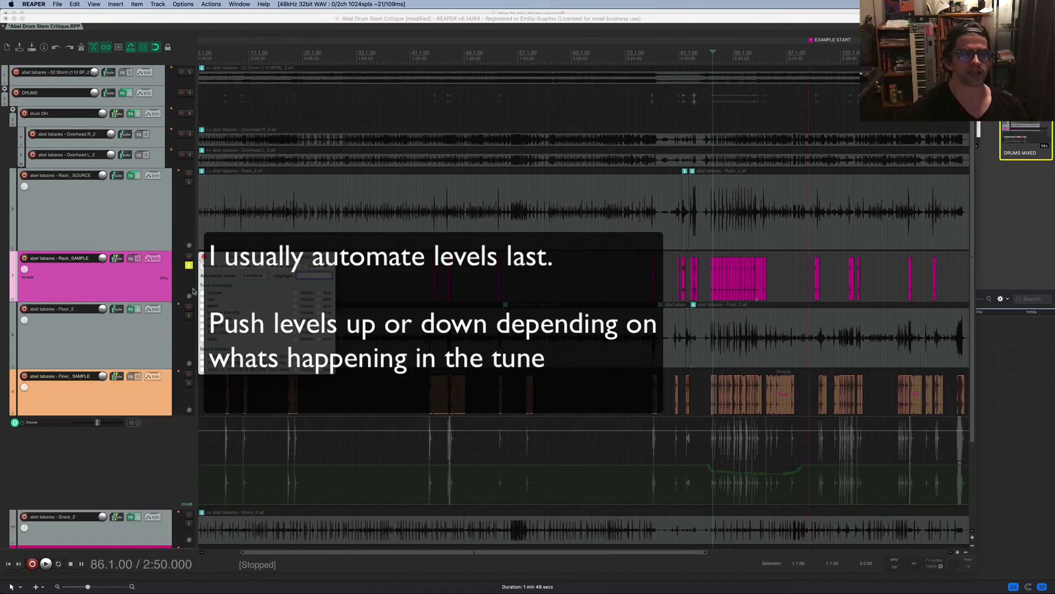
- Show the volume envelope of the Rack_SAMPLE track and make its envelope lane taller
{"action": "left_click", "coordinate": [202, 292]}
{"action": "left_click", "coordinate": [202, 256]}
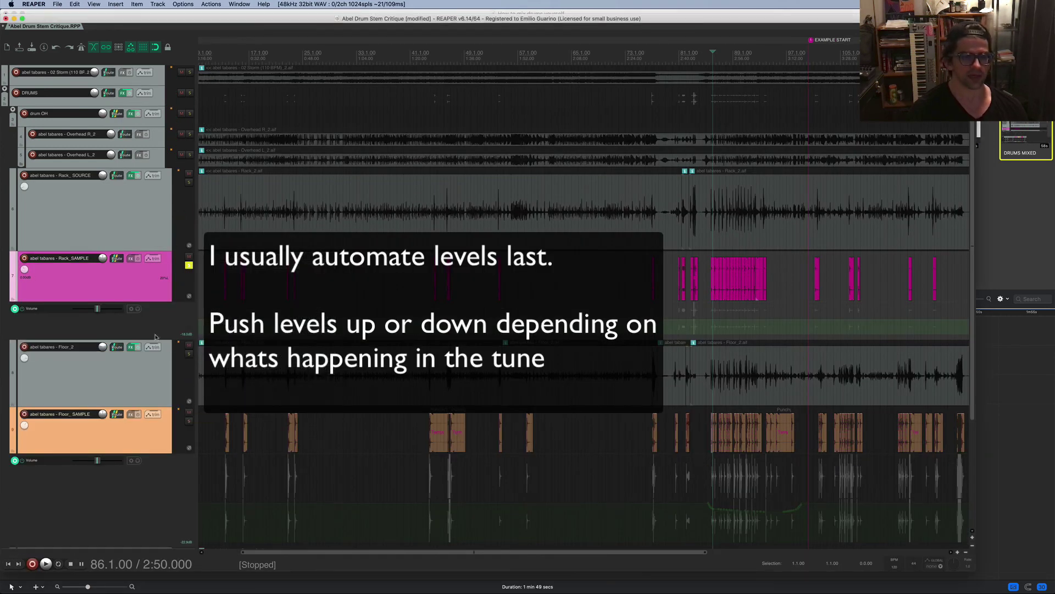
{"action": "left_click", "coordinate": [149, 375]}
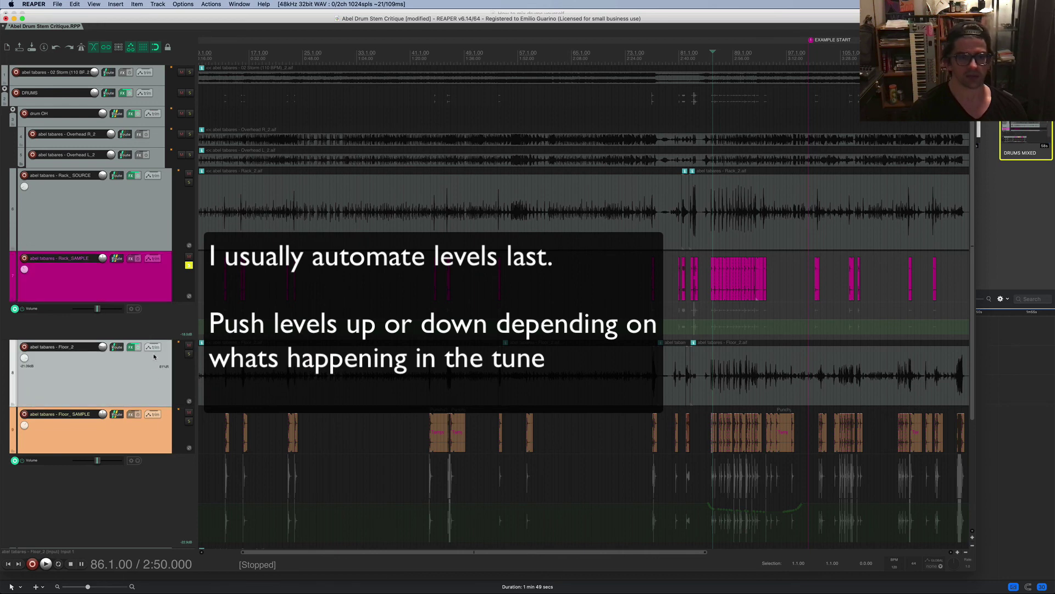
{"action": "left_click_drag", "start_coordinate": [153, 339], "coordinate": [153, 387]}
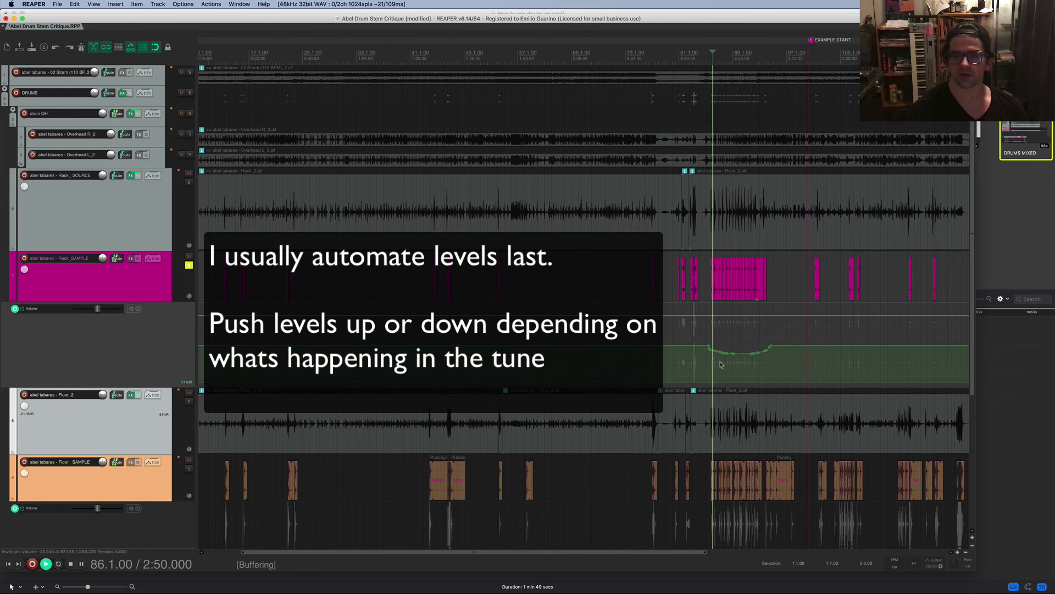
- Unsolo the Rack_SAMPLE track and play the full mix from 86.1.00 through the automated tom section
{"action": "key", "text": "space"}
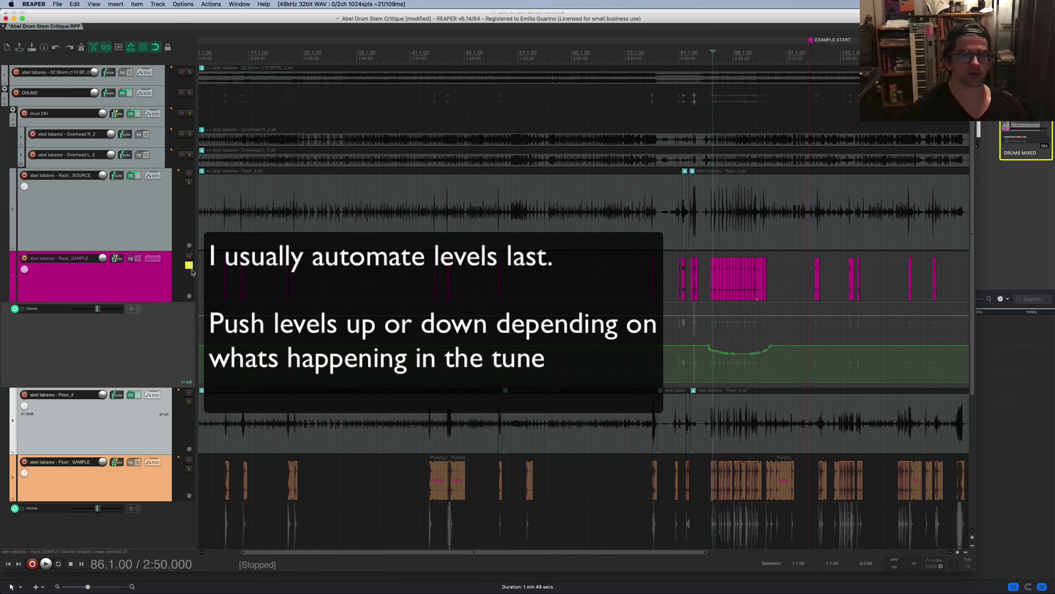
{"action": "left_click", "coordinate": [189, 265]}
{"action": "key", "text": "space"}
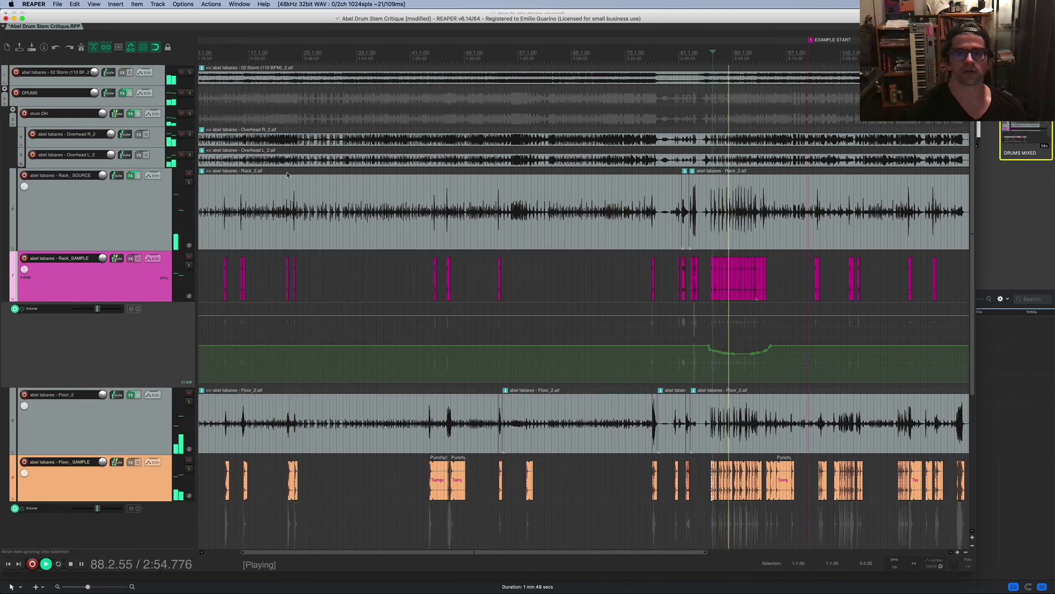
- Solo the Rack_SOURCE track during playback around bar 89 and nudge its volume
{"action": "left_click", "coordinate": [188, 182]}
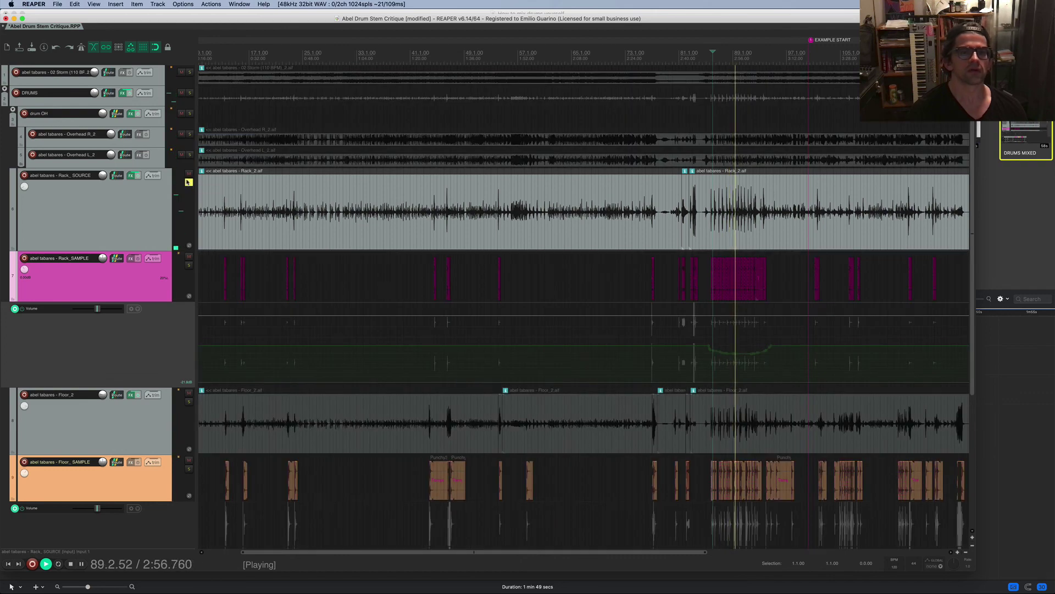
{"action": "mouse_move", "coordinate": [103, 175]}
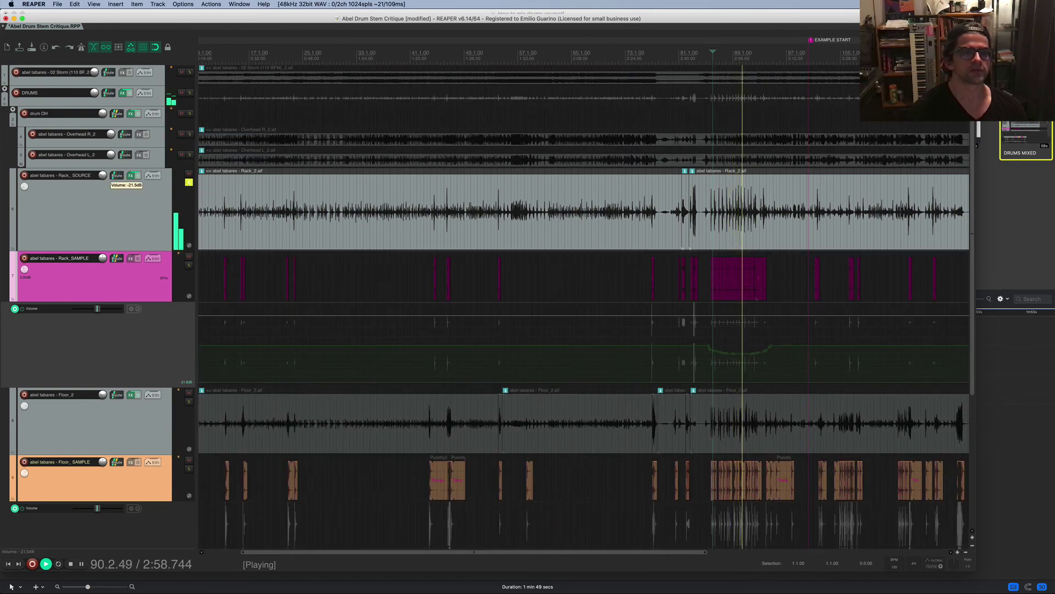
{"action": "left_click_drag", "start_coordinate": [102, 175], "coordinate": [103, 175]}
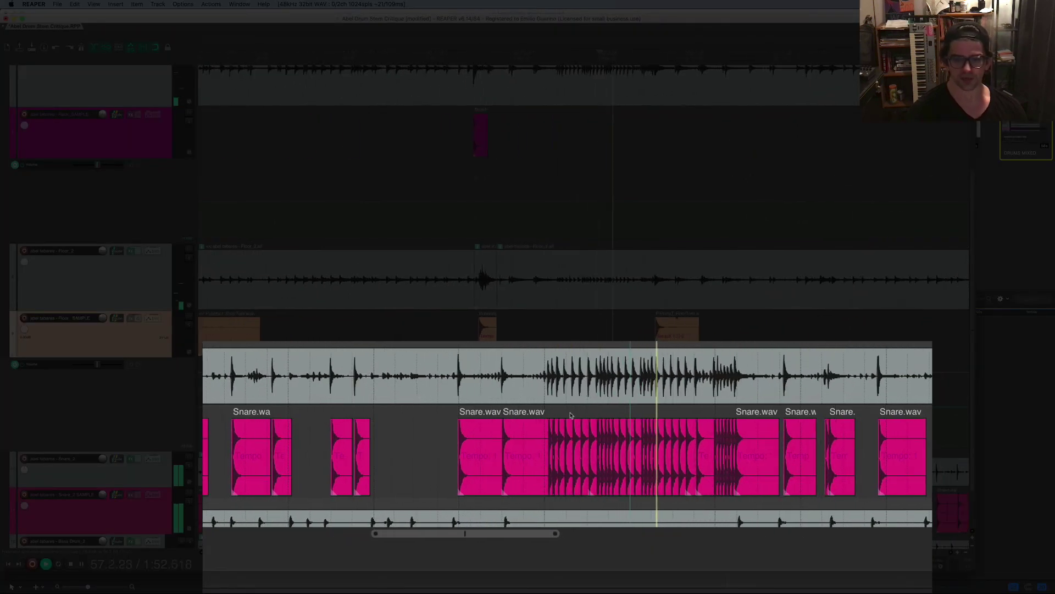
- Select the Snare.wav item starting the roll near bar 58 on Snare_2 SAMPLE, and the item just before it
{"action": "scroll", "coordinate": [739, 440], "scroll_direction": "up", "scroll_amount": 8}
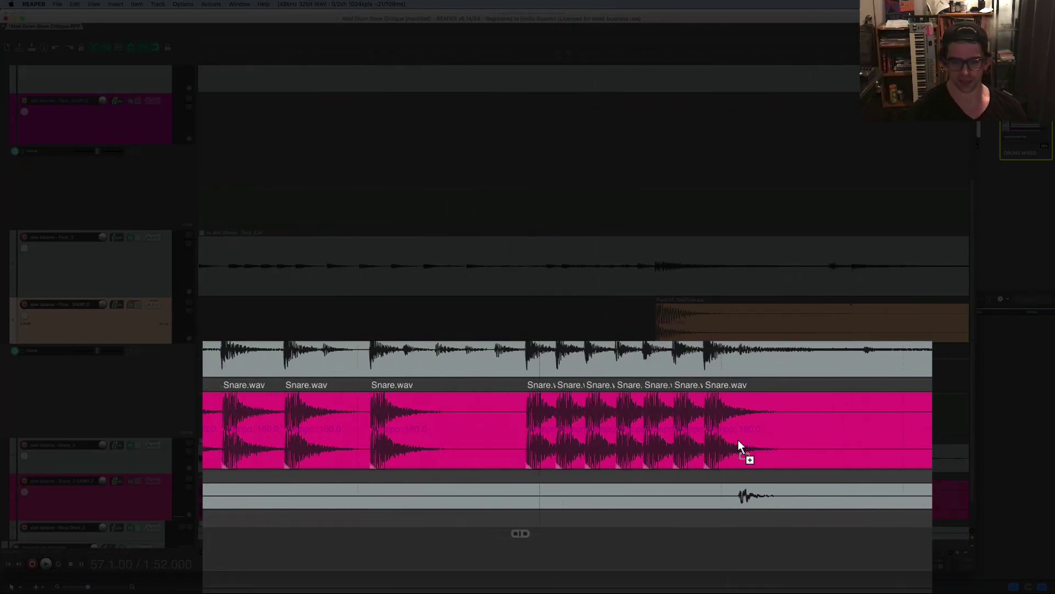
{"action": "left_click_drag", "start_coordinate": [570, 497], "coordinate": [547, 498]}
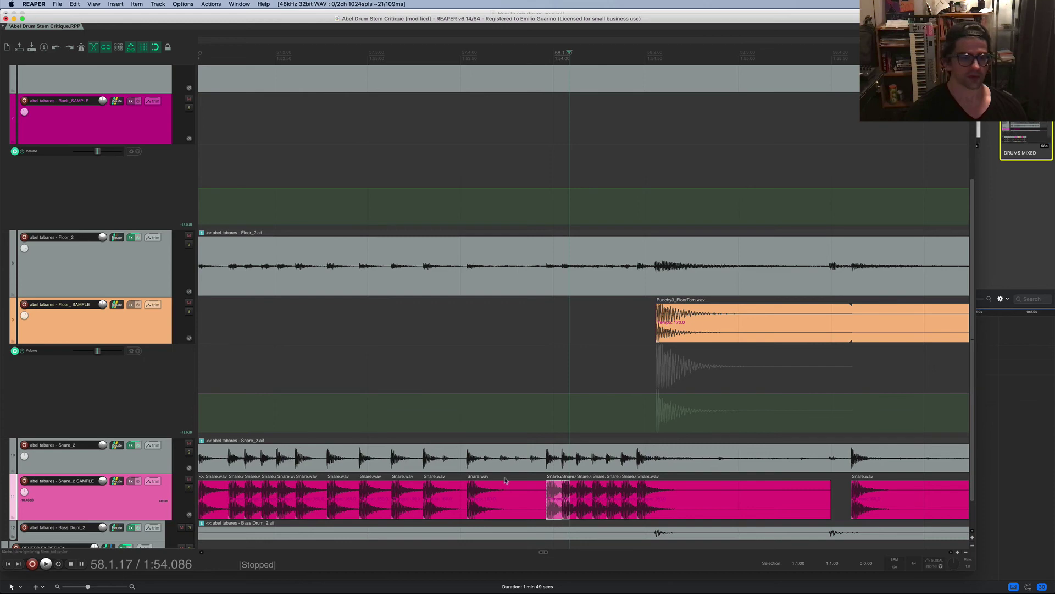
{"action": "left_click", "coordinate": [518, 512]}
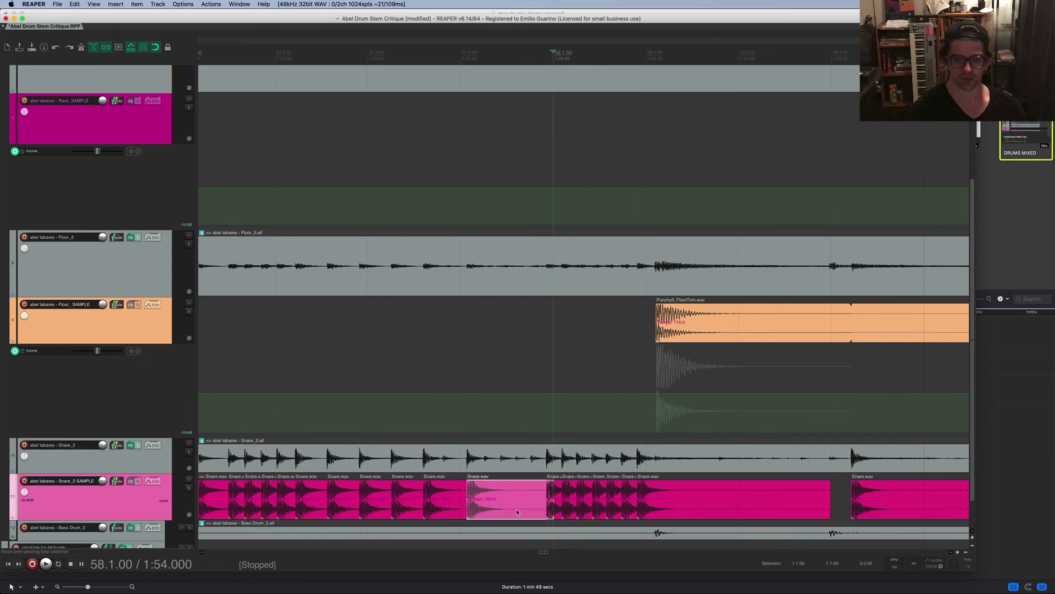
- Play the snare section leading into bar 58 from 57.2.00, and again from 55.4.00
{"action": "key", "text": "space"}
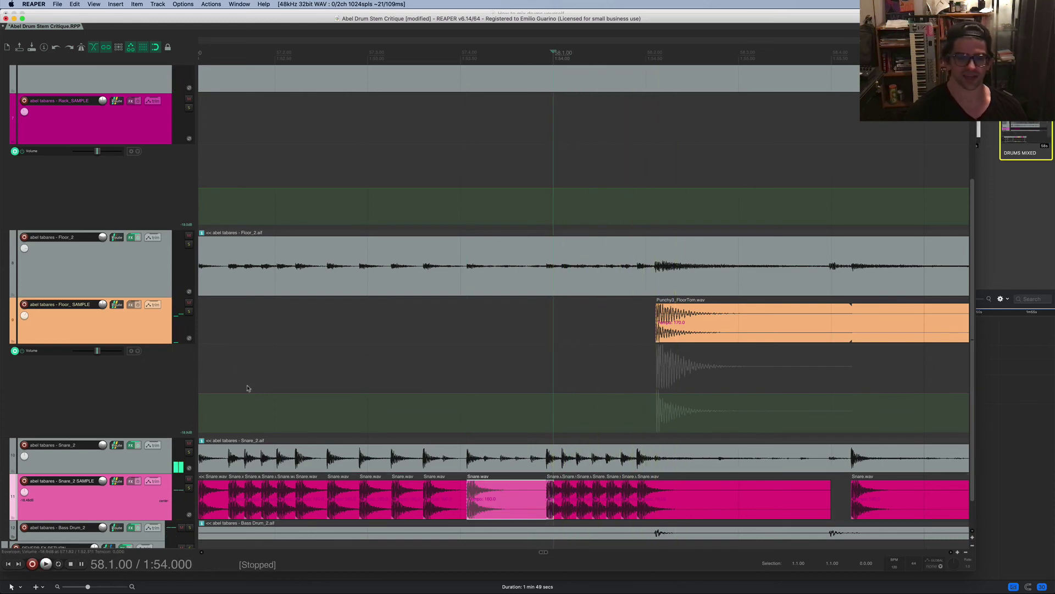
{"action": "left_click", "coordinate": [260, 358]}
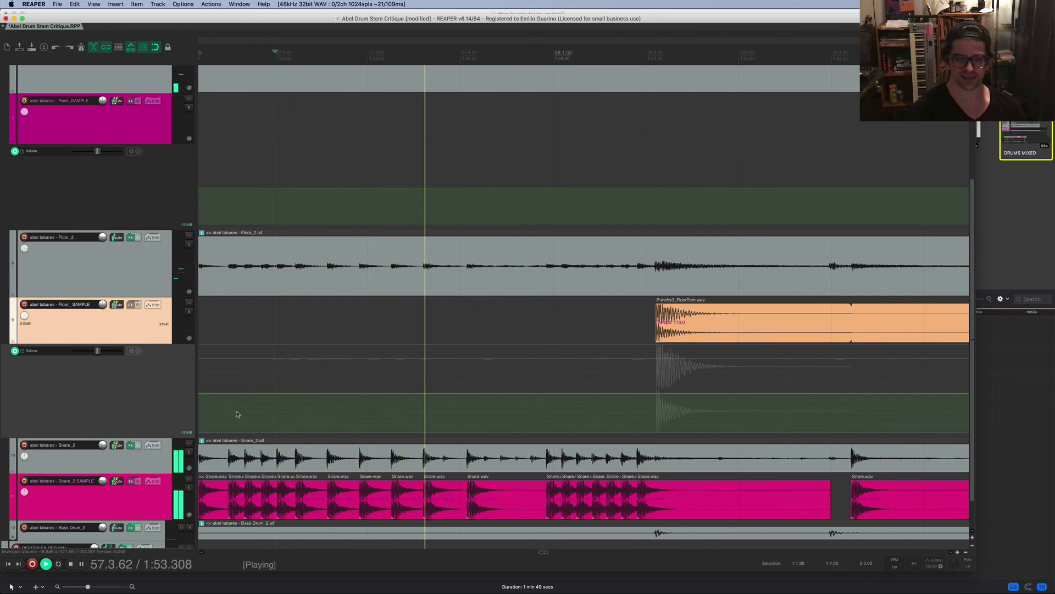
{"action": "key", "text": "space"}
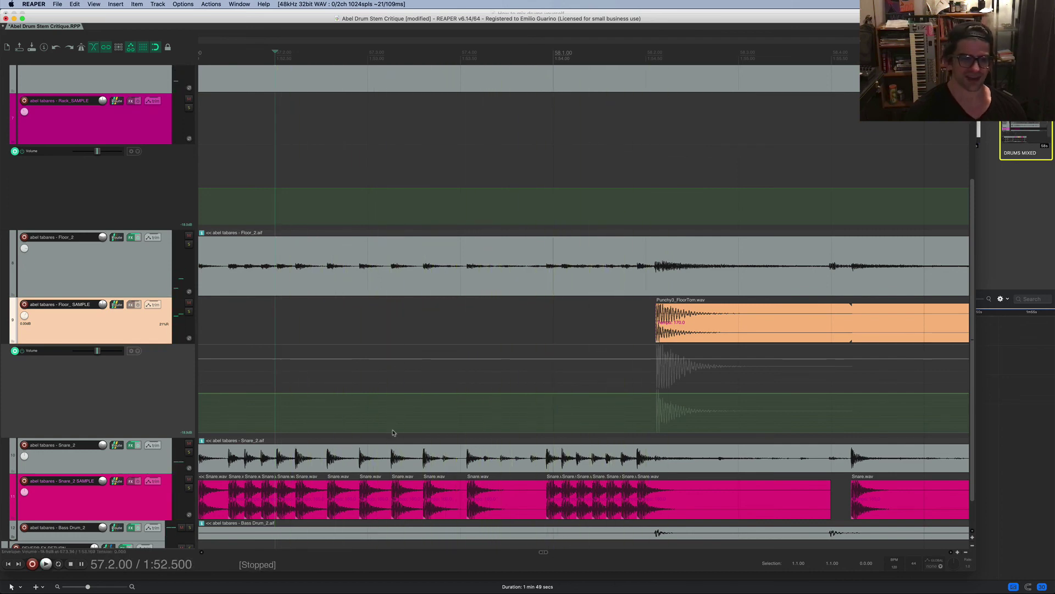
{"action": "scroll", "coordinate": [393, 432], "scroll_direction": "left", "scroll_amount": 10}
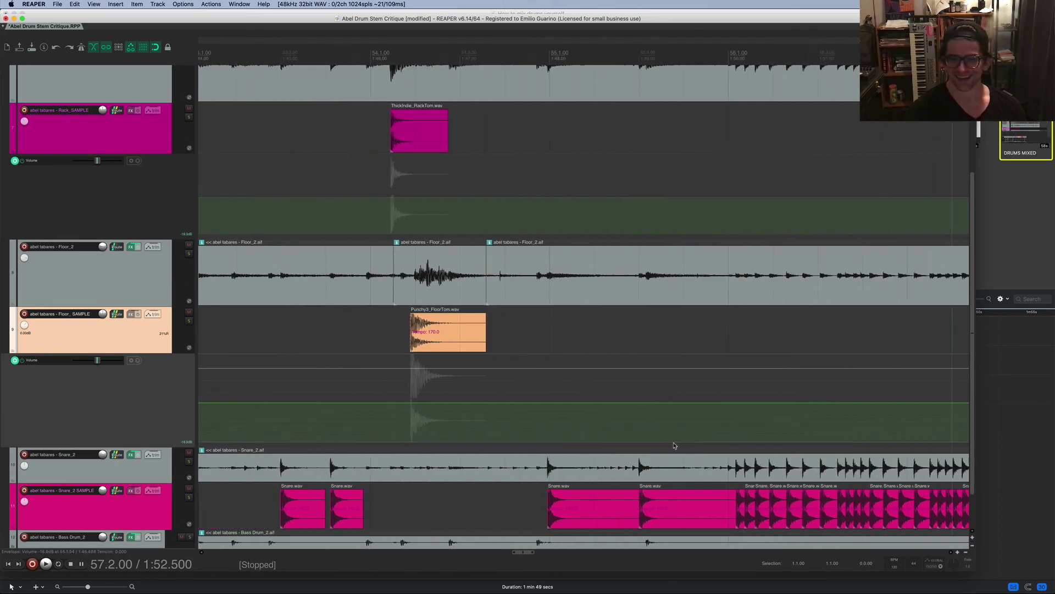
{"action": "scroll", "coordinate": [675, 445], "scroll_direction": "right", "scroll_amount": 5}
{"action": "key", "text": "space"}
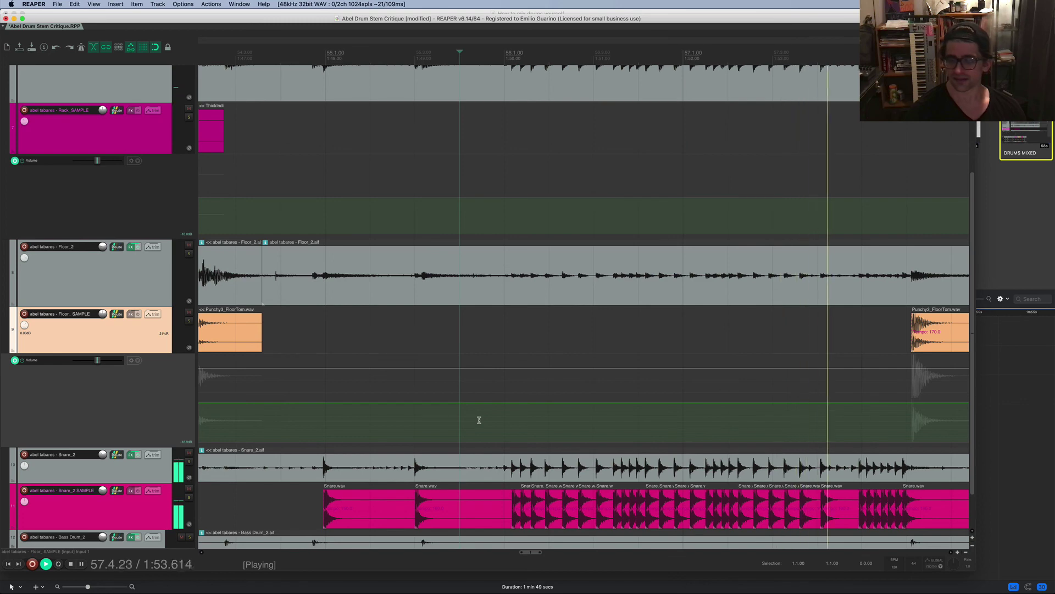
{"action": "key", "text": "space"}
- Lower the individual Snare.wav items of the roll at bar 58 on Snare_2 SAMPLE to differing levels, from about -6 to -12 dB
{"action": "scroll", "coordinate": [734, 547], "scroll_direction": "right", "scroll_amount": 10}
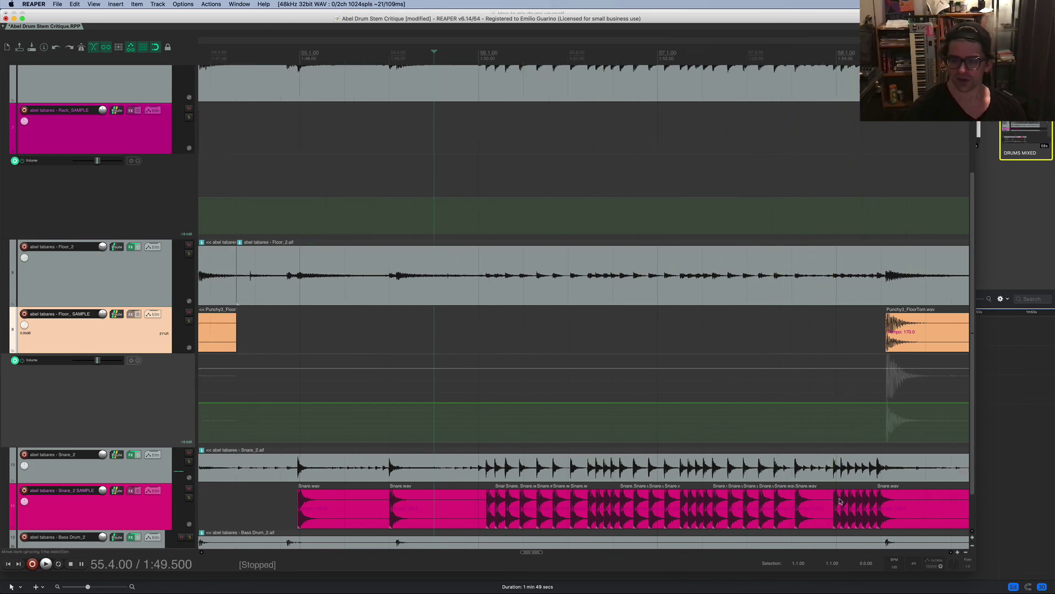
{"action": "scroll", "coordinate": [720, 505], "scroll_direction": "right", "scroll_amount": 5}
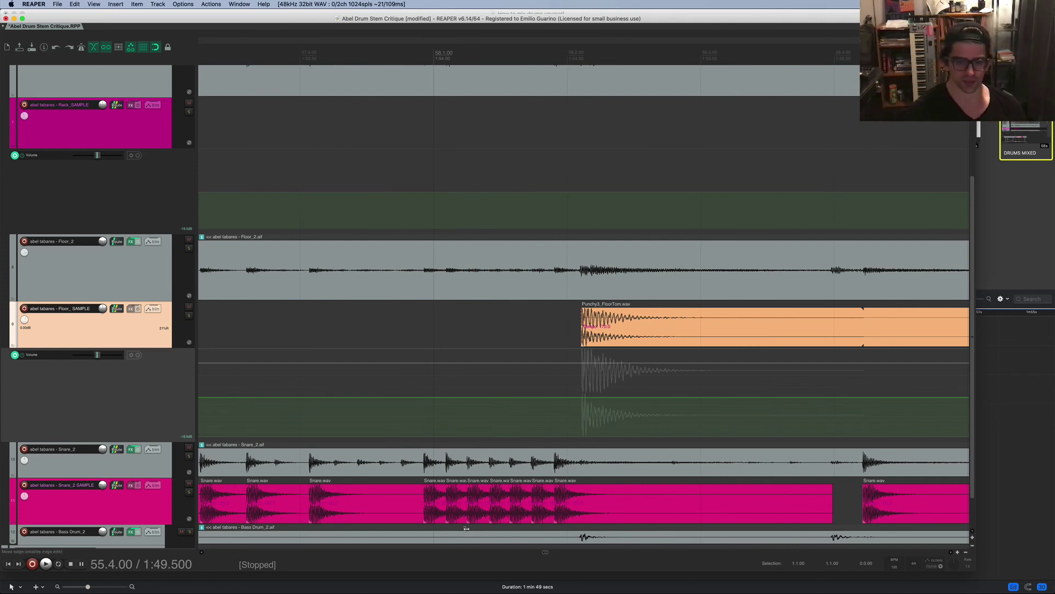
{"action": "left_click", "coordinate": [456, 506]}
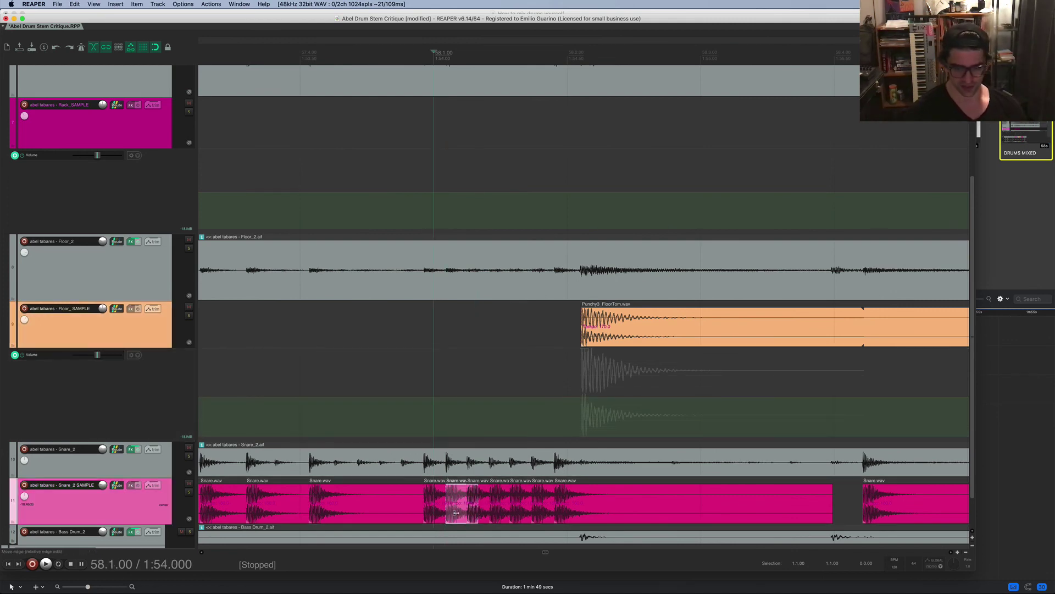
{"action": "right_click", "coordinate": [453, 501]}
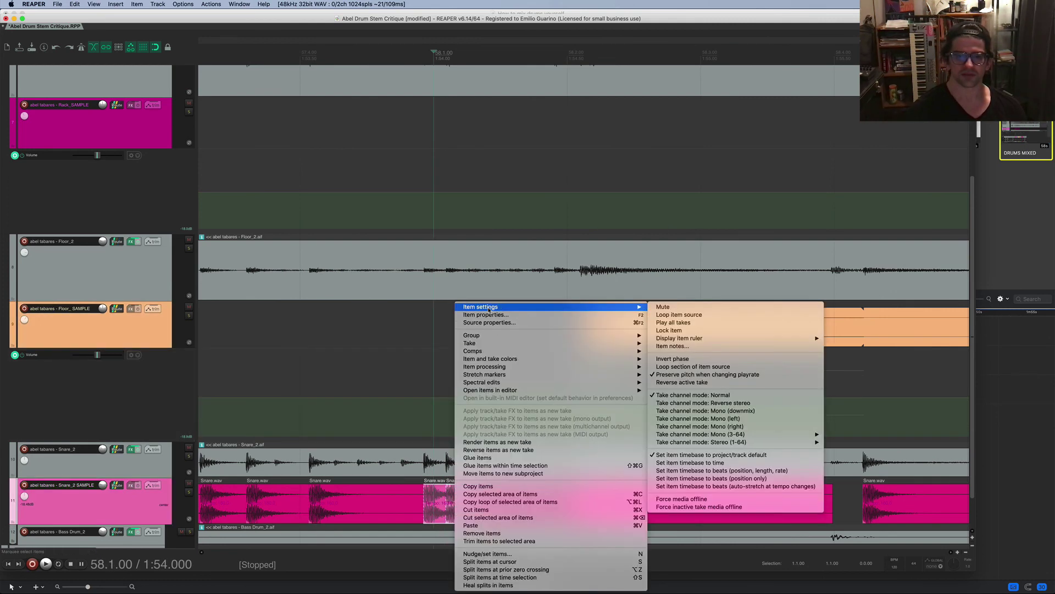
{"action": "mouse_move", "coordinate": [492, 307]}
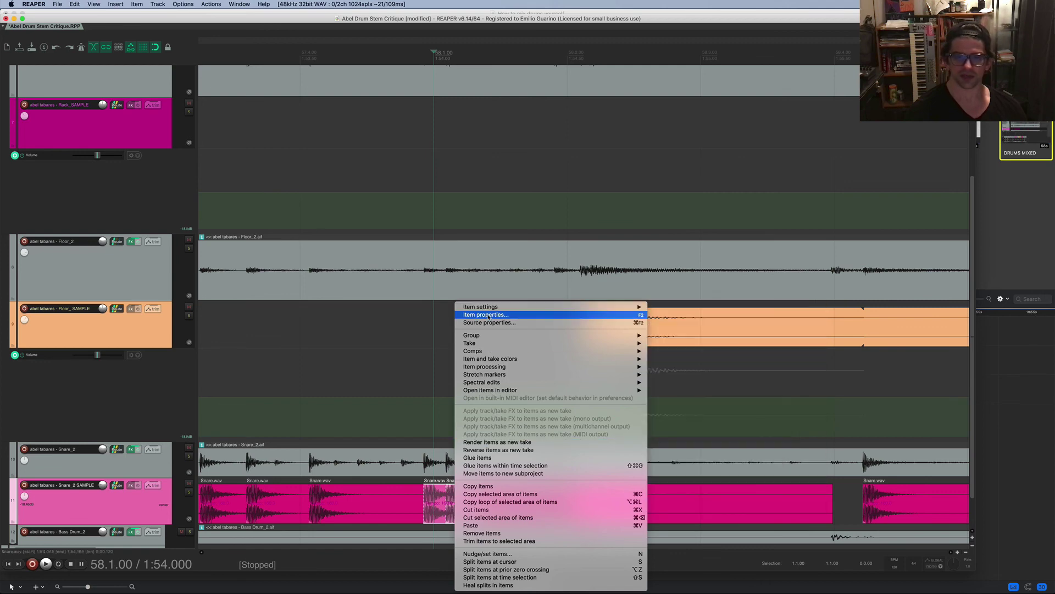
{"action": "left_click", "coordinate": [349, 328]}
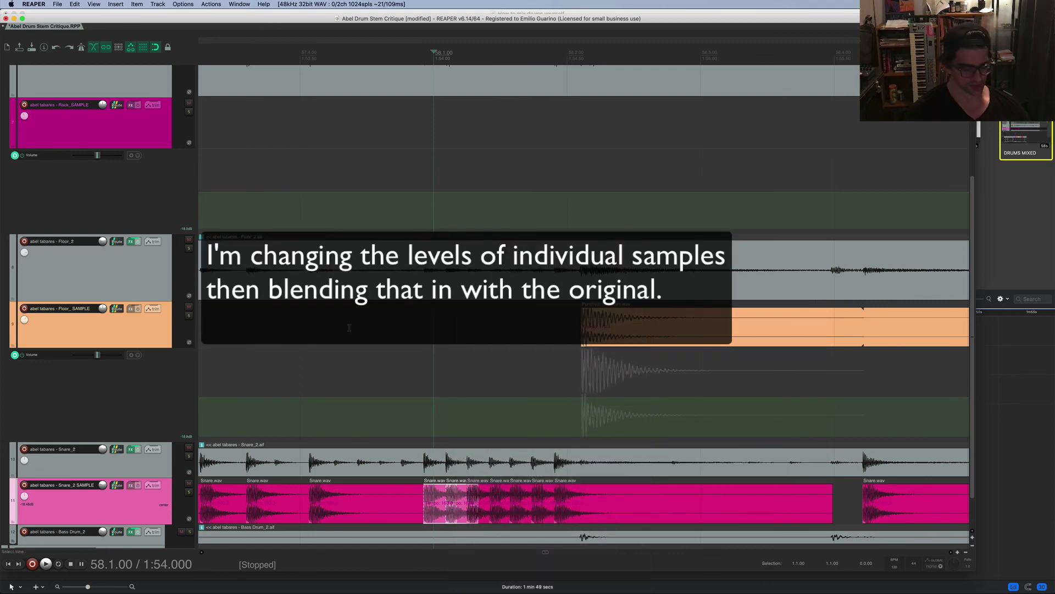
{"action": "left_click", "coordinate": [488, 503]}
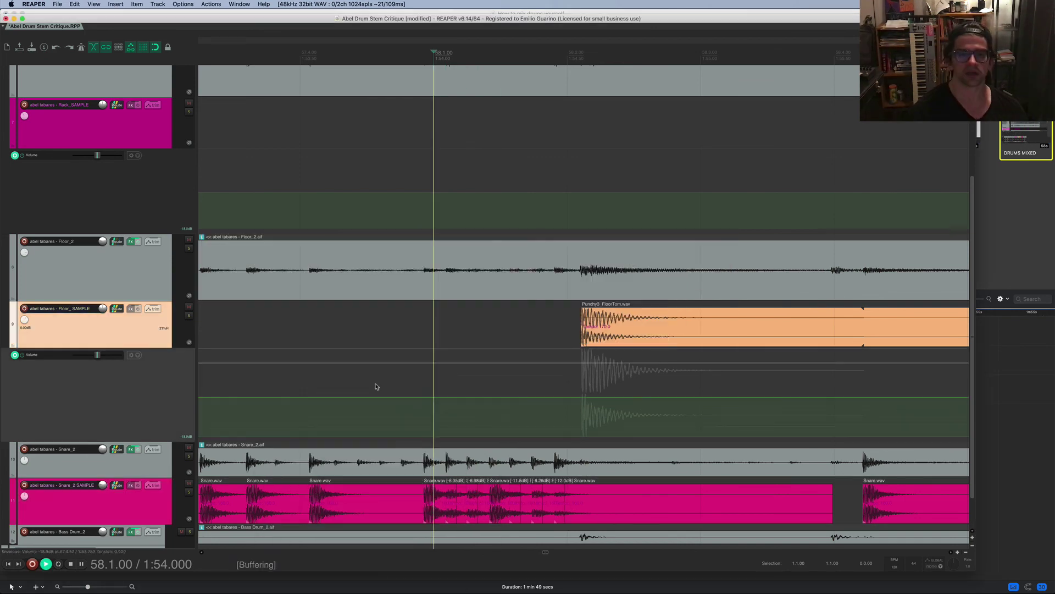
- Play the full mix through the releveled snare roll, starting from 57.3.00 and again from 57.2.00
{"action": "key", "text": "space"}
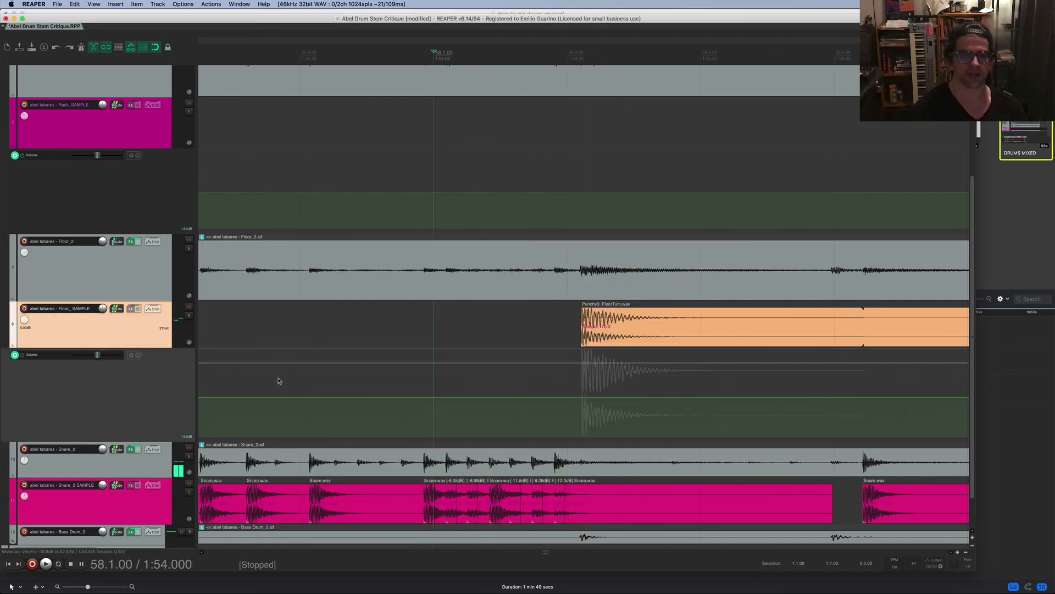
{"action": "key", "text": "space"}
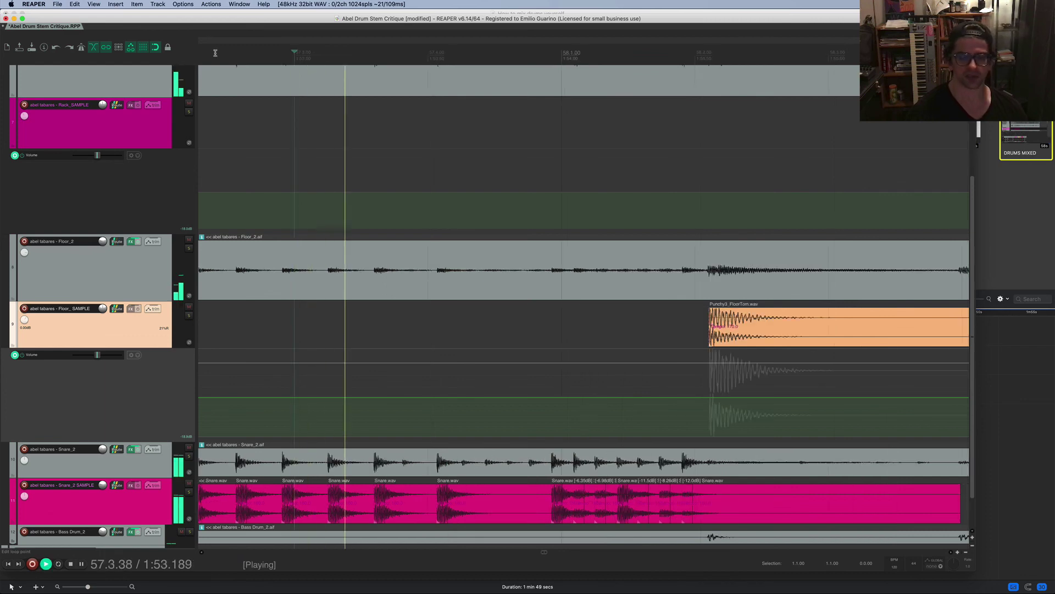
{"action": "key", "text": "space"}
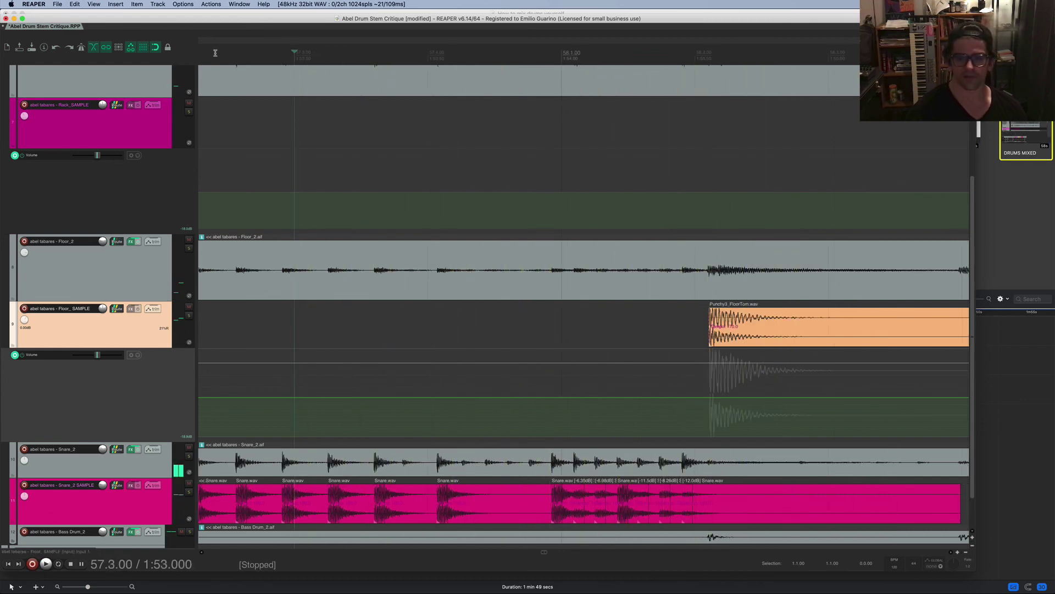
{"action": "key", "text": "space"}
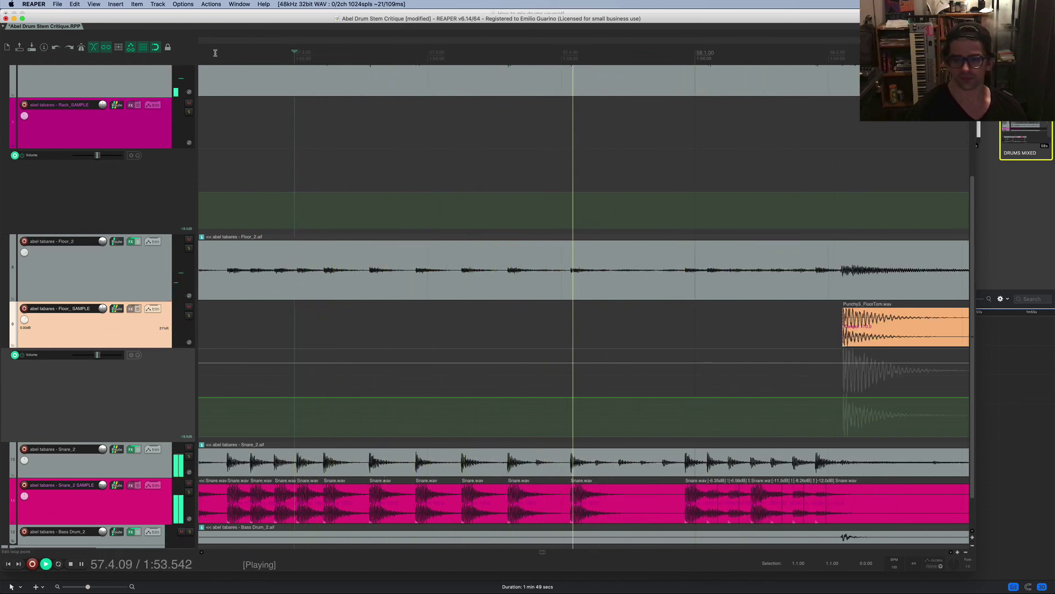
{"action": "key", "text": "space"}
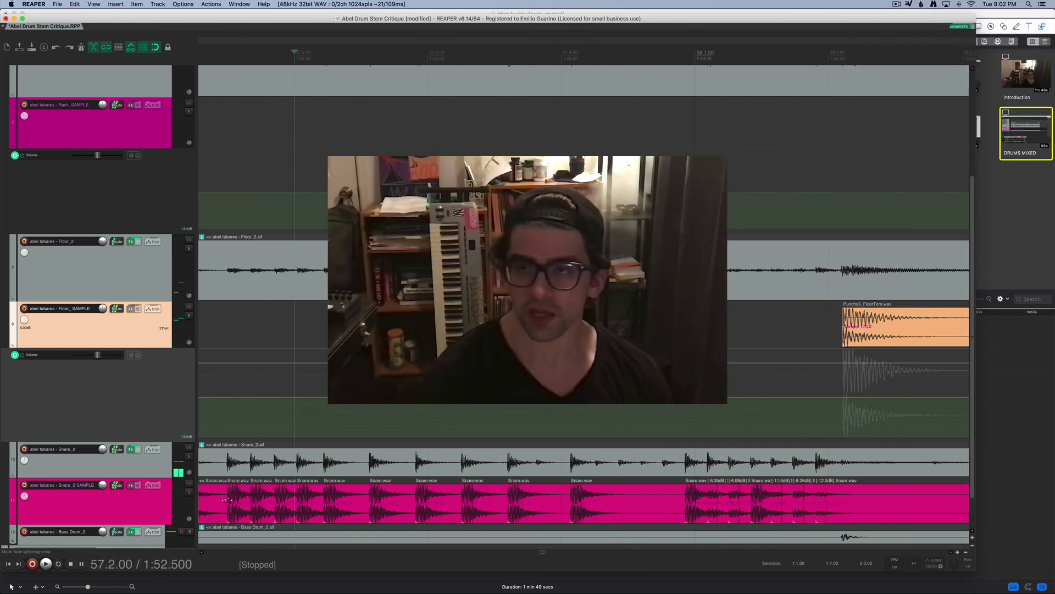
- Solo the Snare_2 SAMPLE track and play its samples from 57.2.00
{"action": "left_click", "coordinate": [265, 379]}
{"action": "key", "text": "space"}
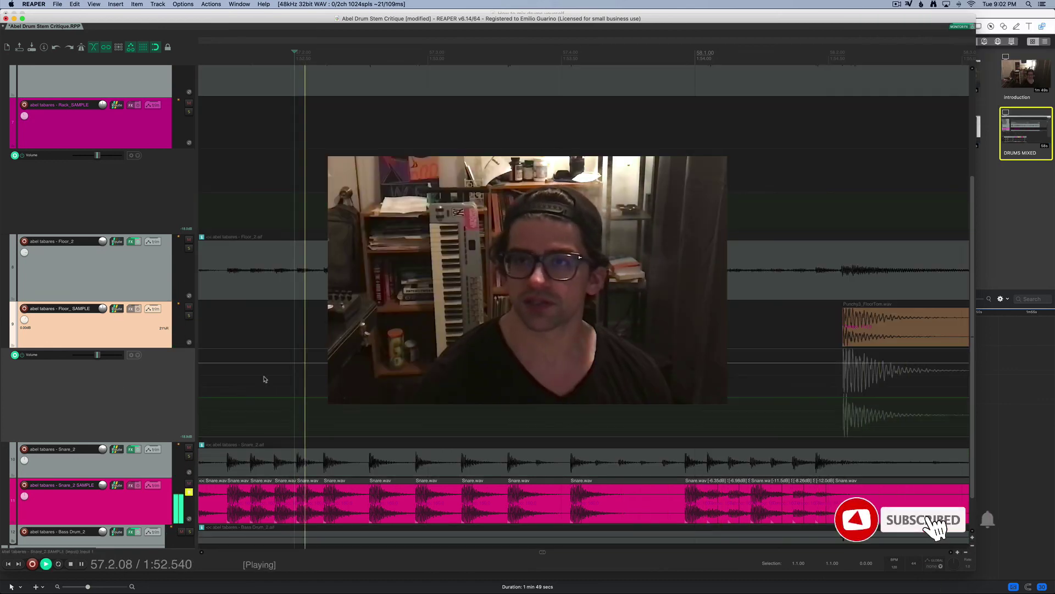